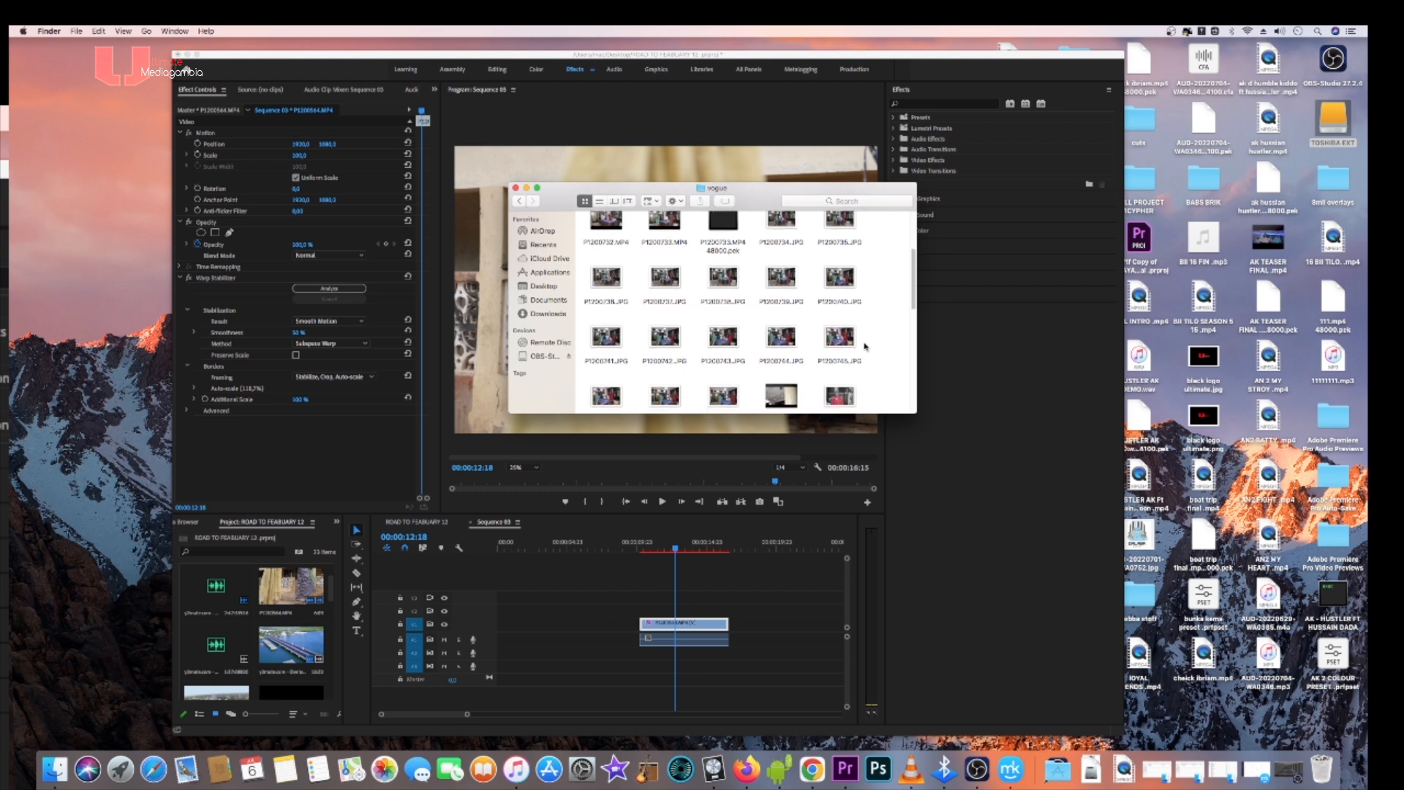
- Import P1200765.MP4 from the footage folder into the project, load it in the Source monitor and switch the editor to full screen
scroll(866, 351, "down", 4)
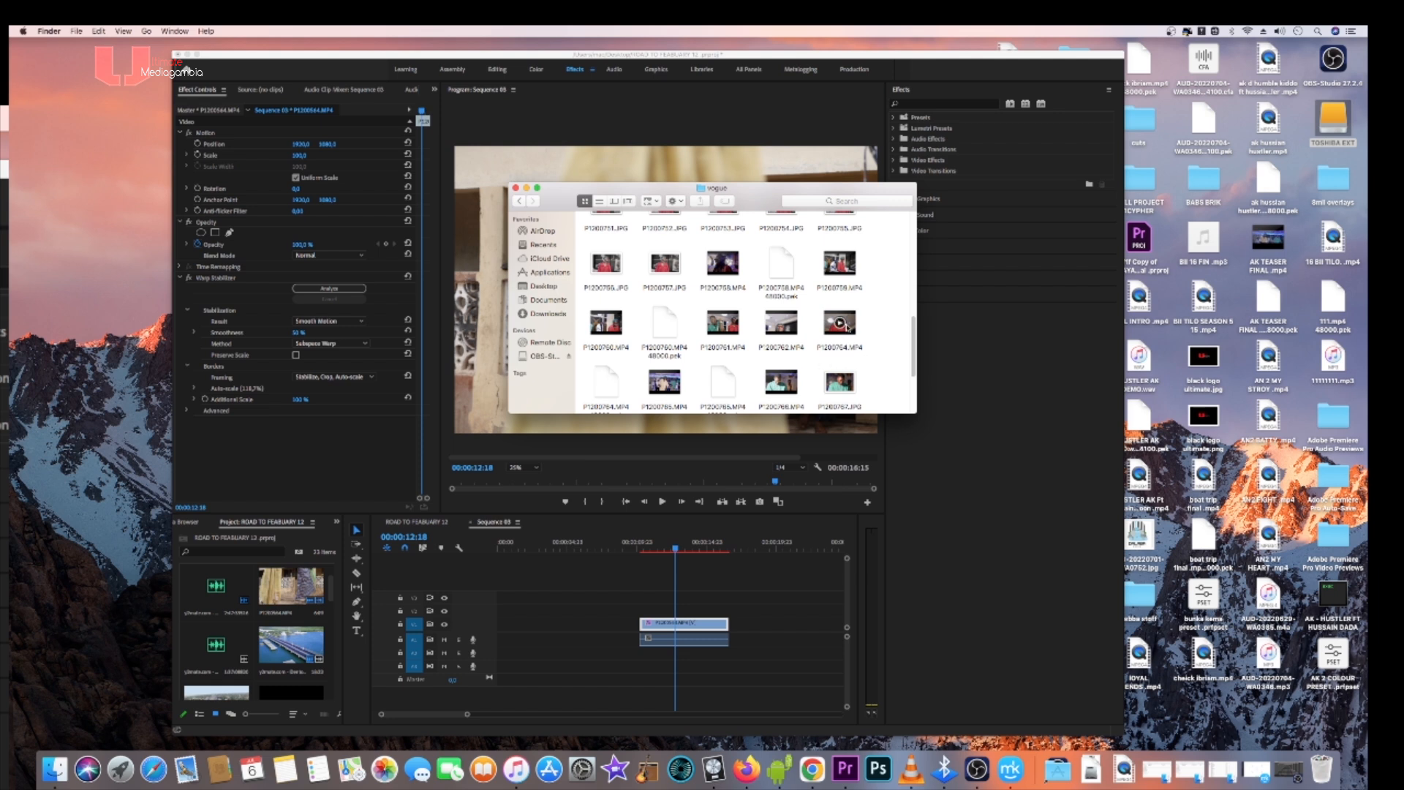
left_click_drag(665, 380, 276, 624)
double_click(278, 629)
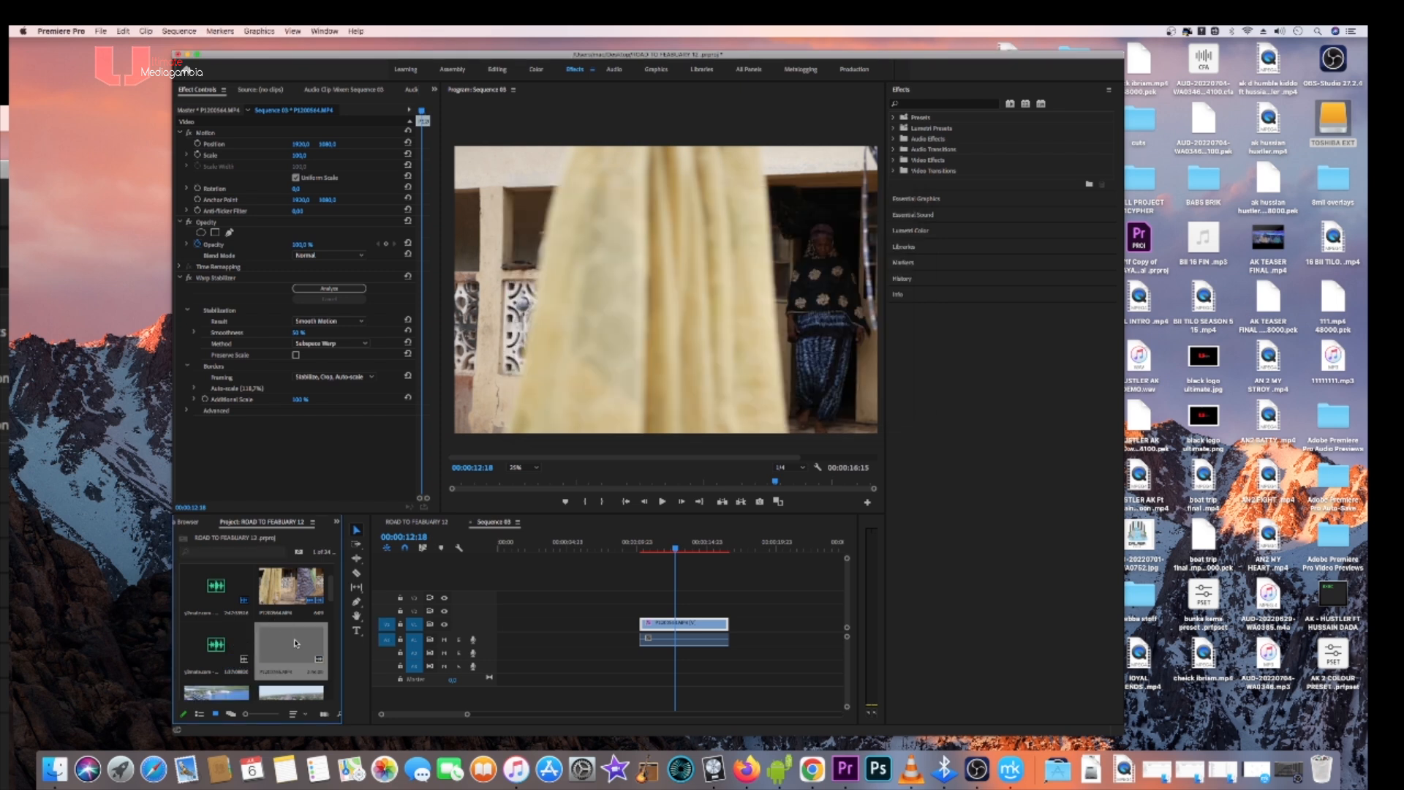
left_click(221, 483)
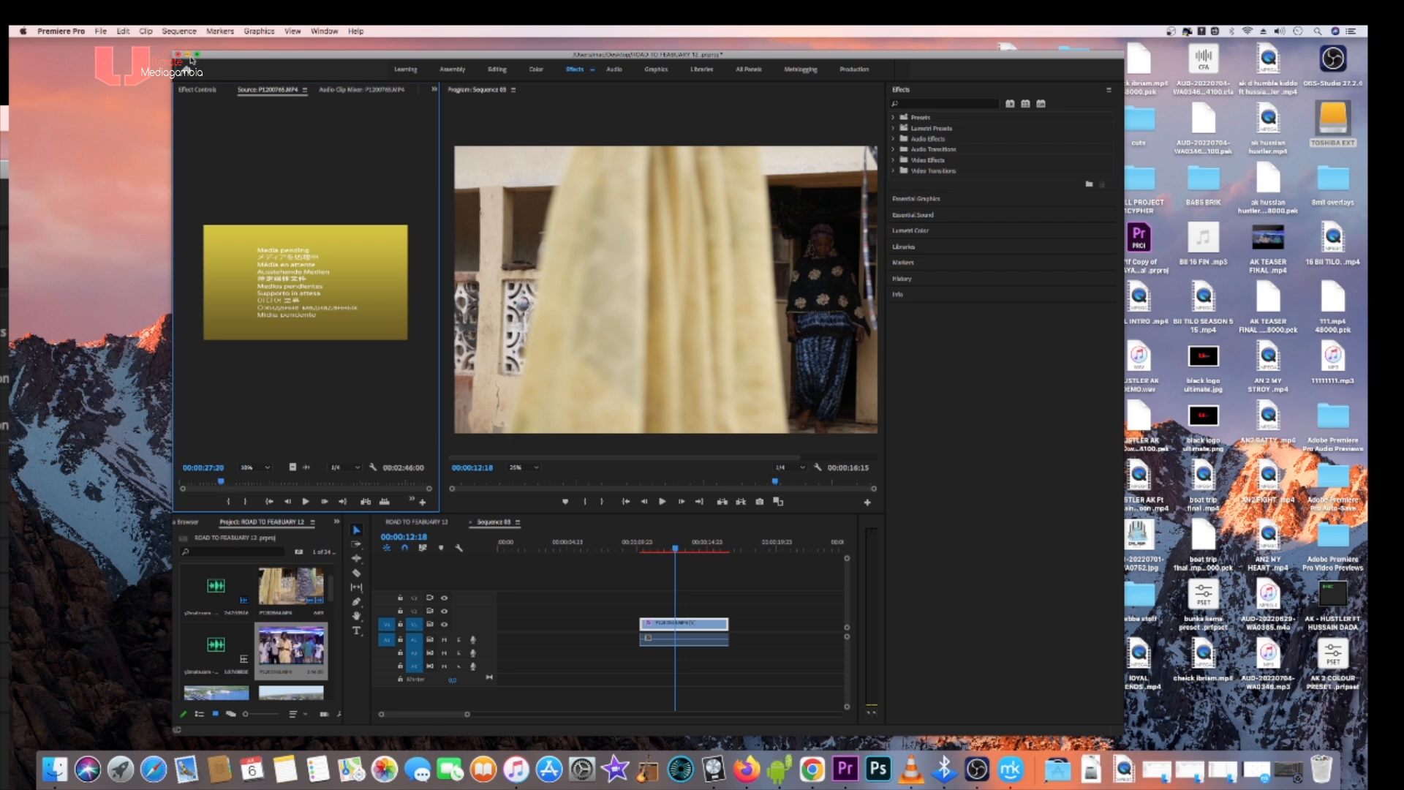
left_click(197, 56)
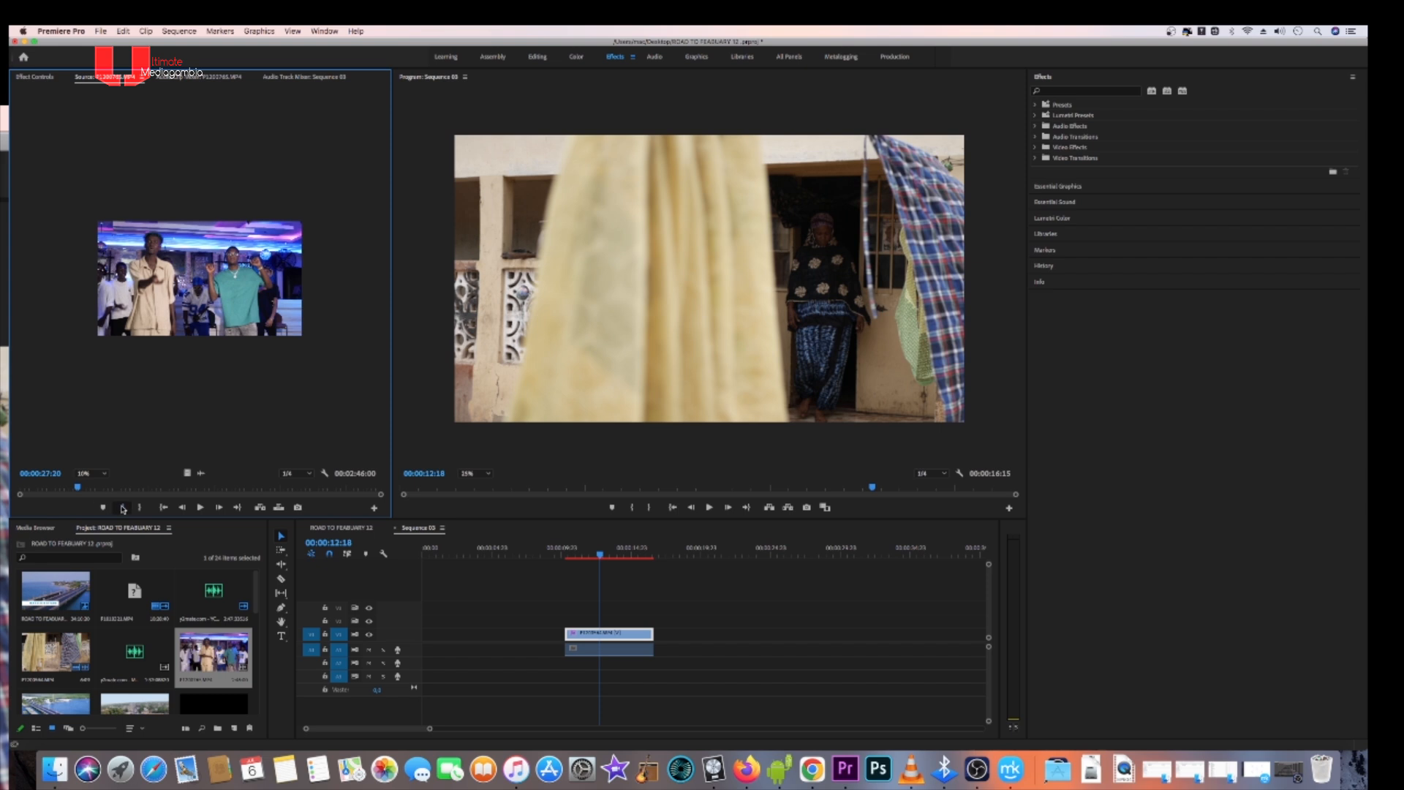
- Mark an excerpt of the club clip from 00:00:27:20 to 00:00:34:02 and place it after the existing clip in Sequence 03
key("space")
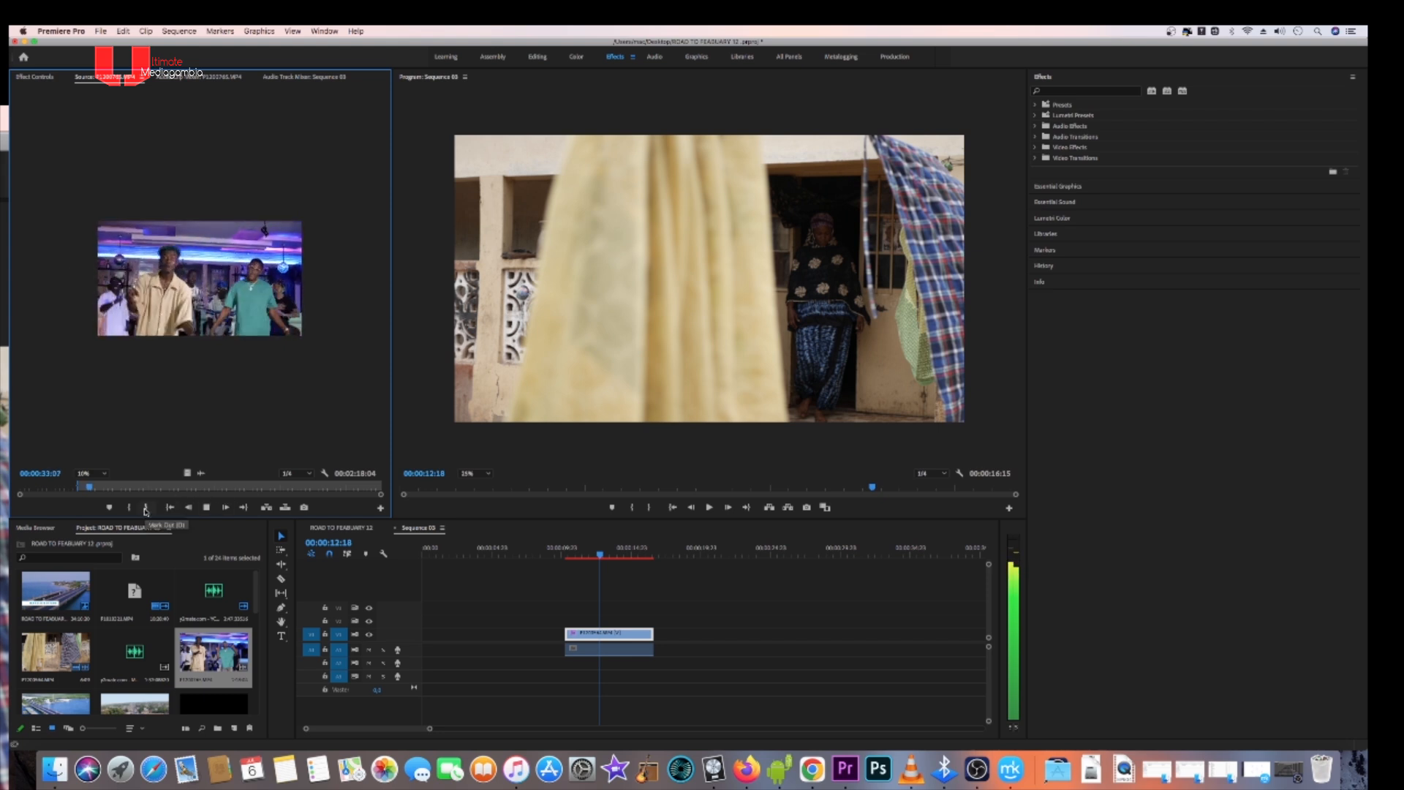
left_click(146, 507)
left_click_drag(285, 300, 704, 674)
- Play back the newly placed club clip in the sequence from near its start
left_click(706, 550)
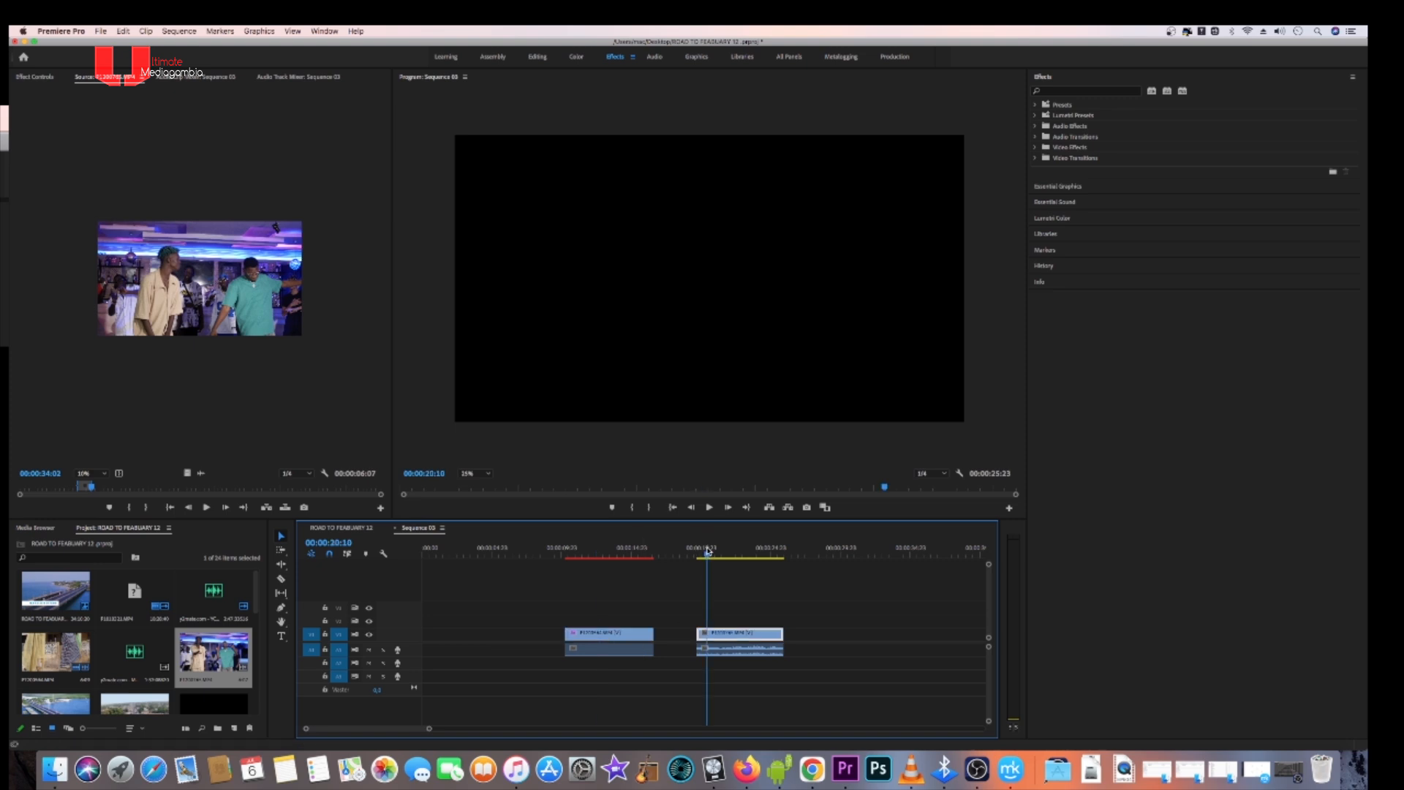
left_click(708, 641)
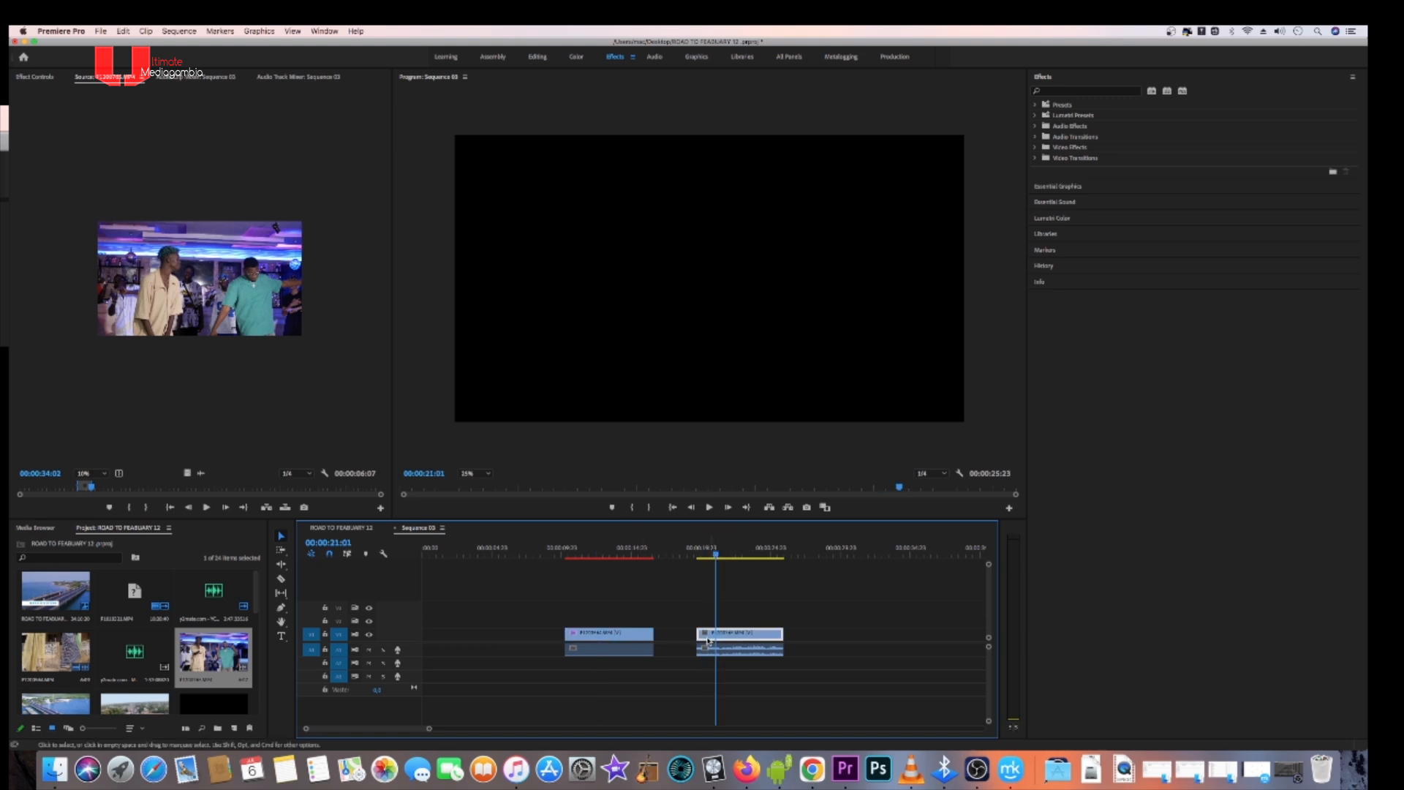
left_click(705, 556)
left_click_drag(429, 729, 444, 729)
key("space")
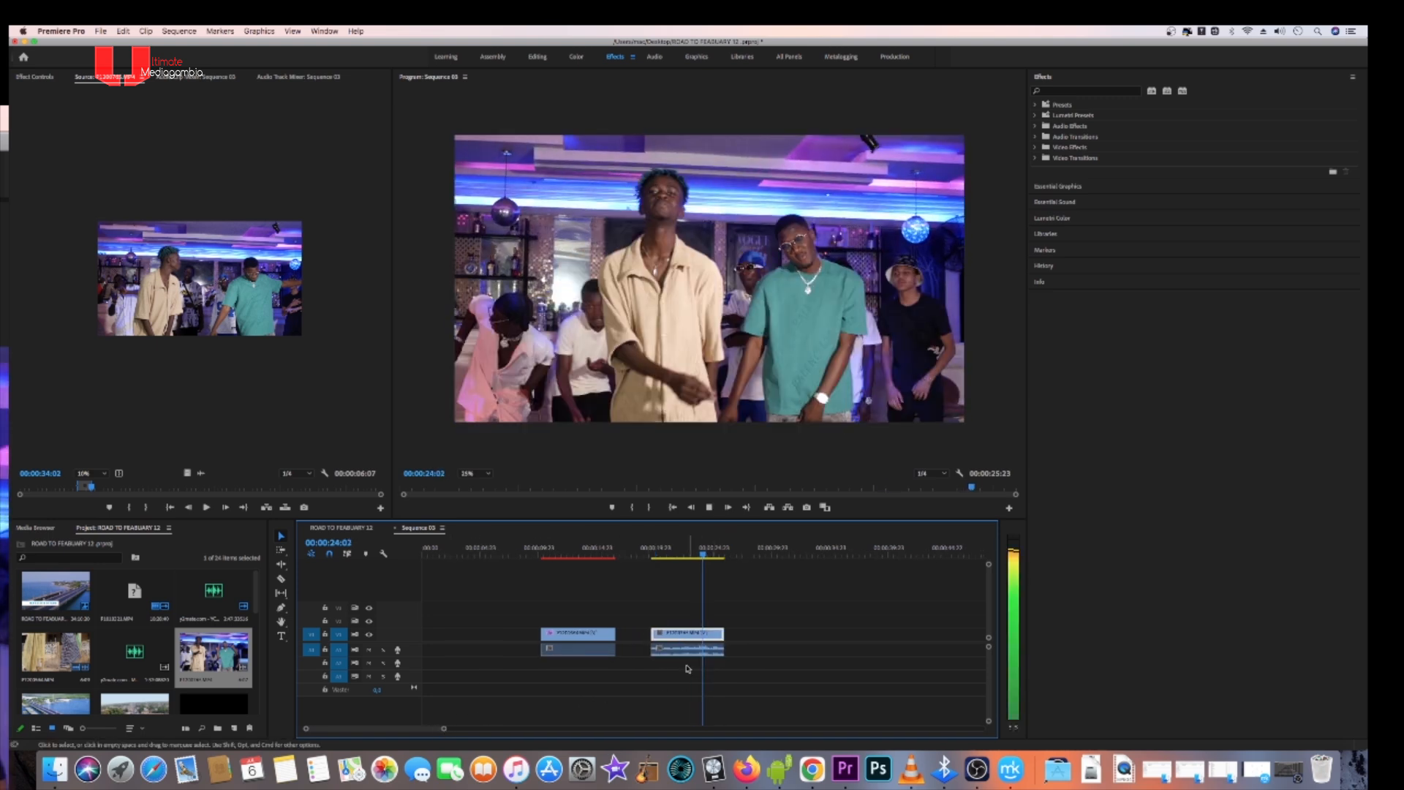
left_click_drag(662, 543, 651, 539)
key("space")
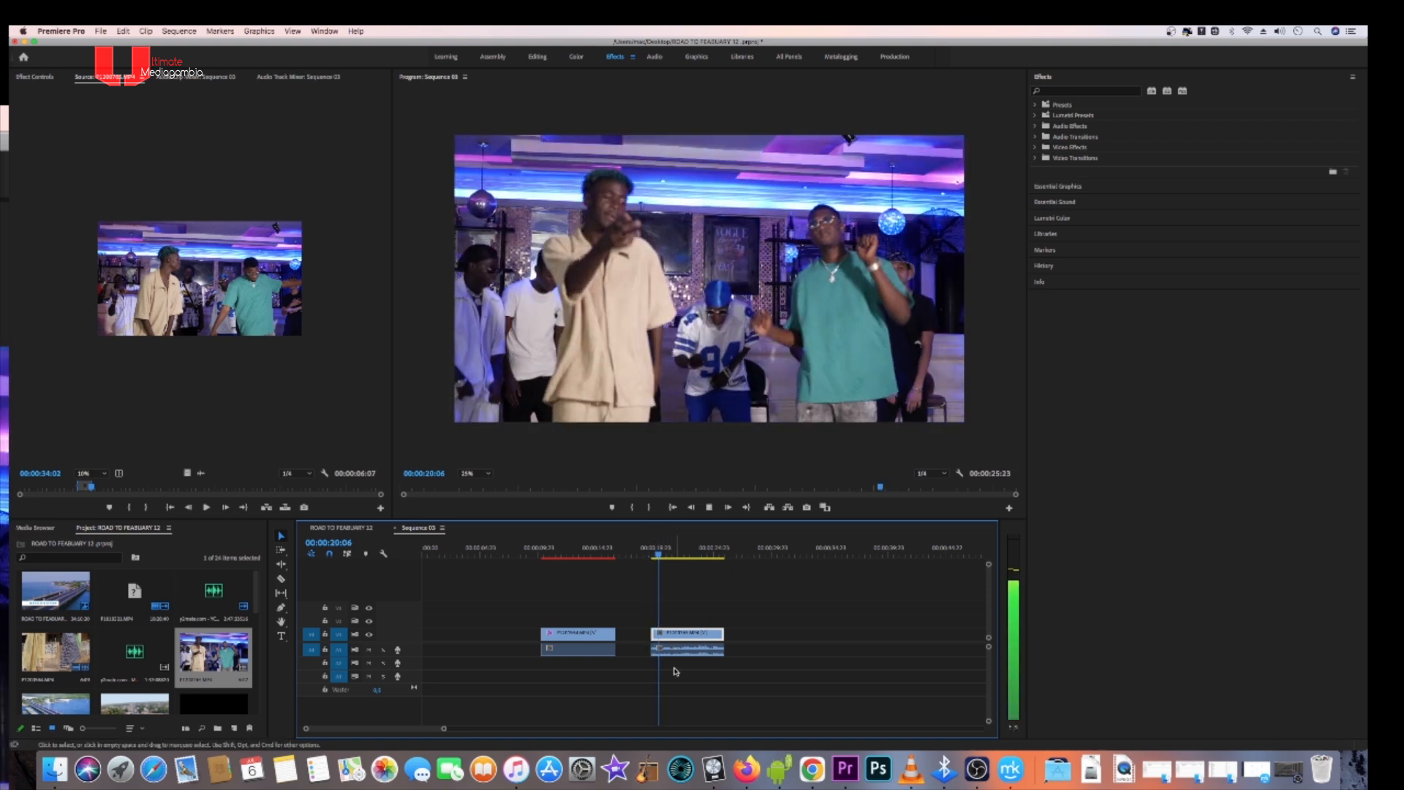
key("space")
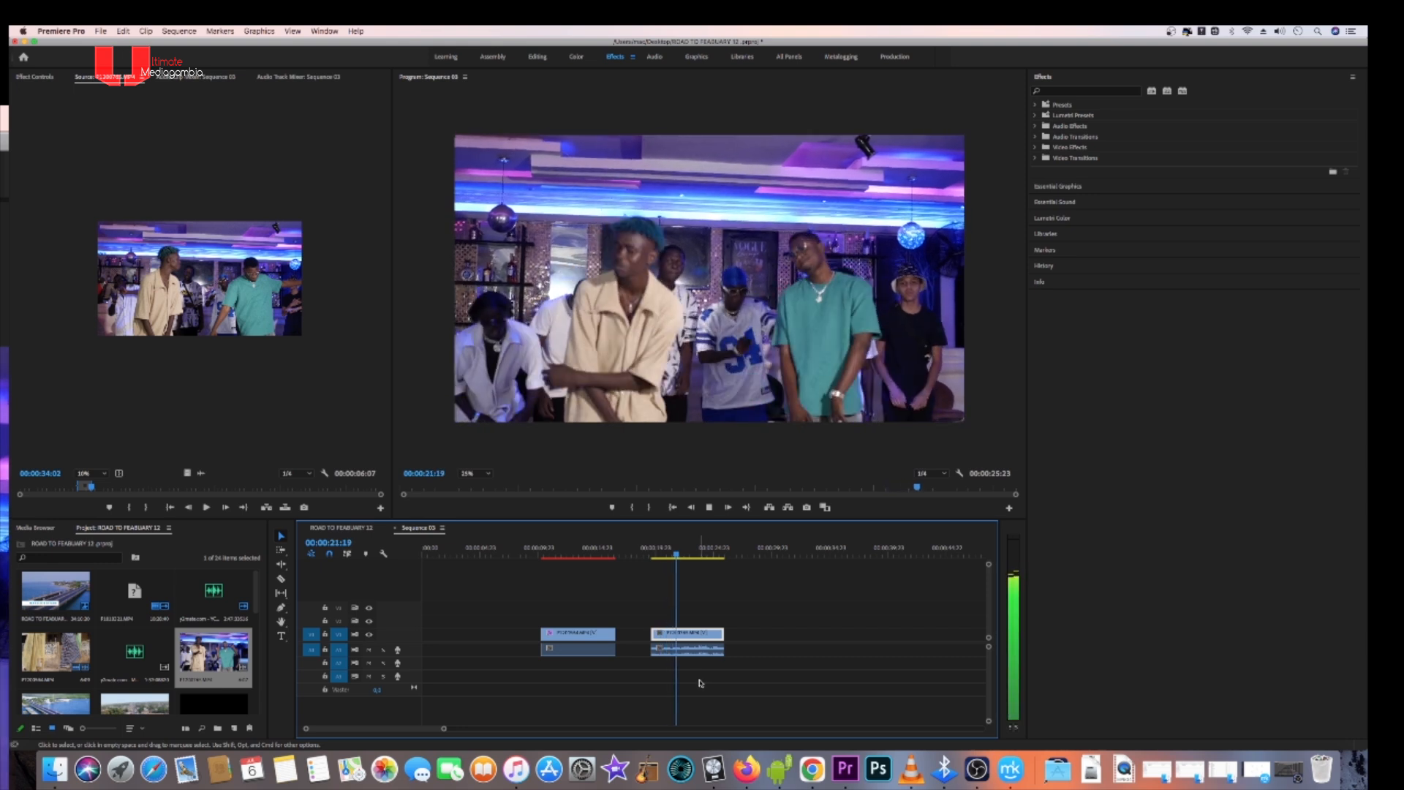
key("space")
- Play back part of the first clip in the sequence from 00:00:11:00
left_click(551, 547)
left_click(593, 631)
key("space")
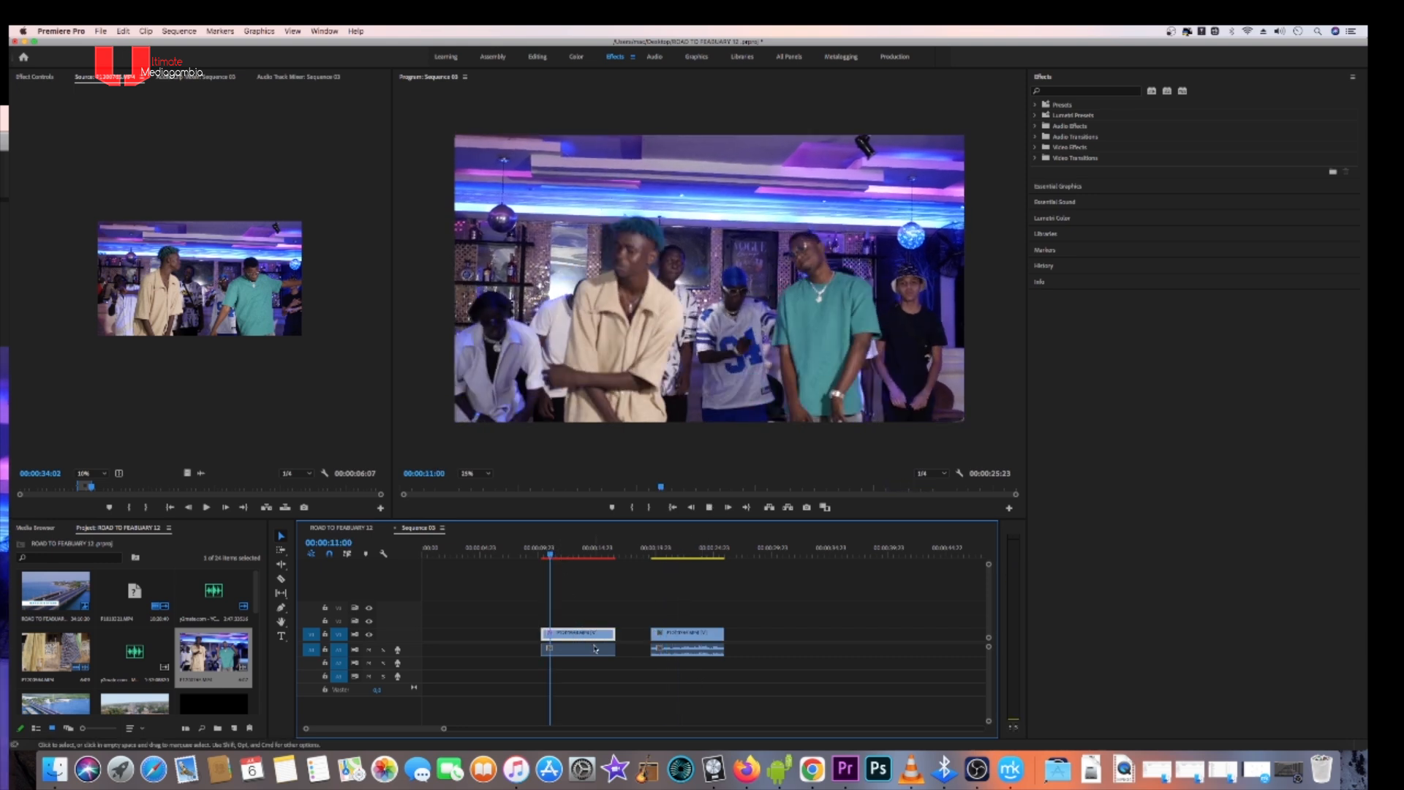
key("space")
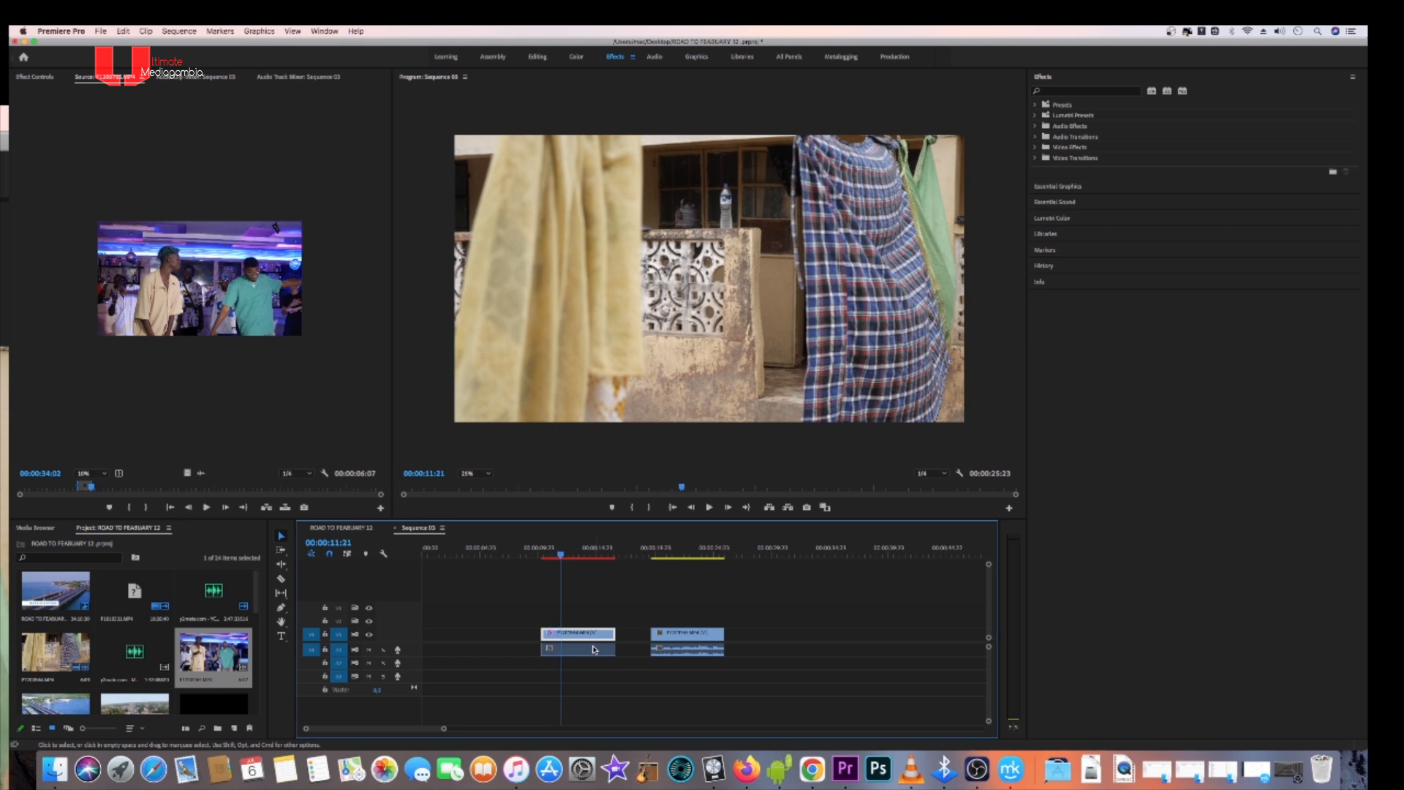
- Return the editor to its smaller window and replay the club clip in the sequence
left_click(35, 42)
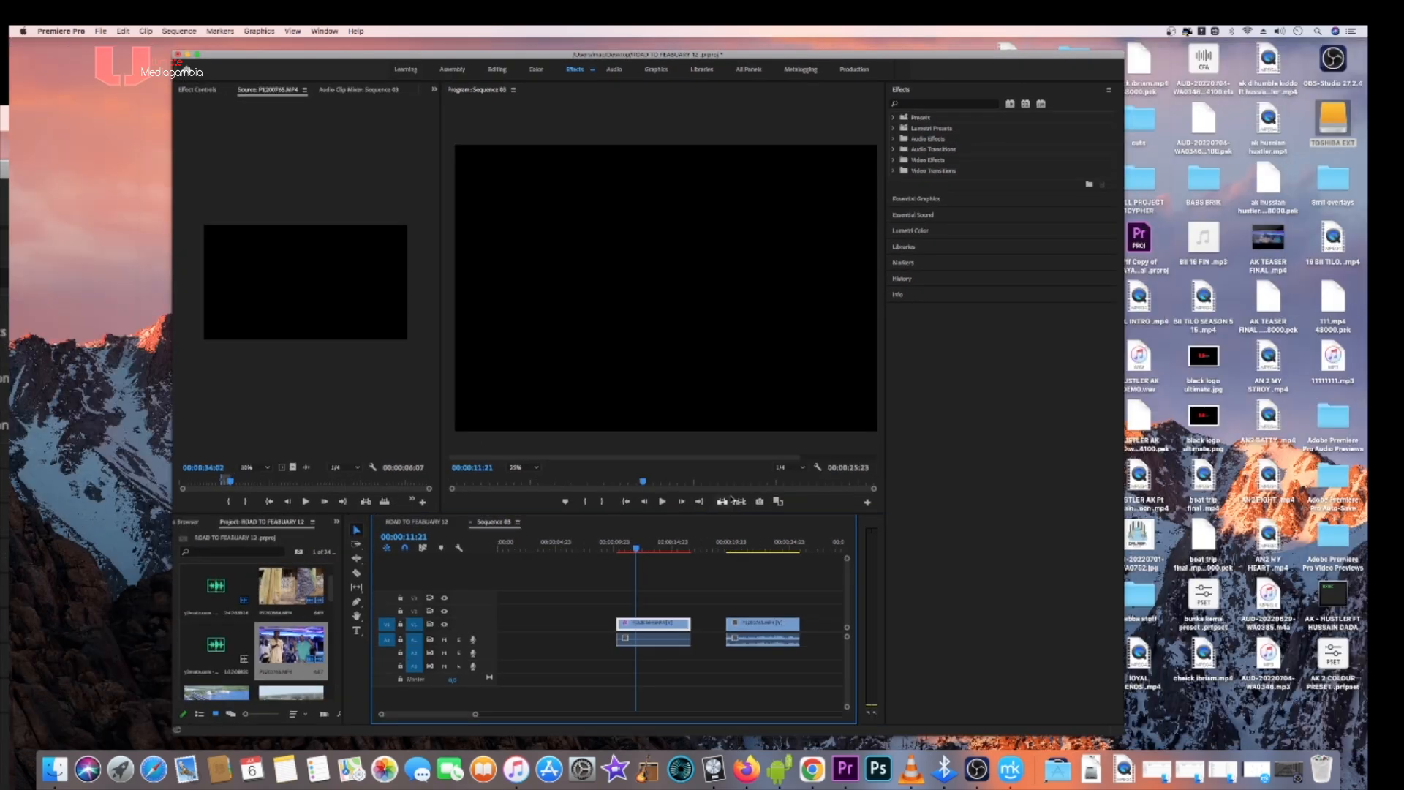
left_click(734, 549)
key("space")
key("space")
left_click_drag(474, 714, 447, 715)
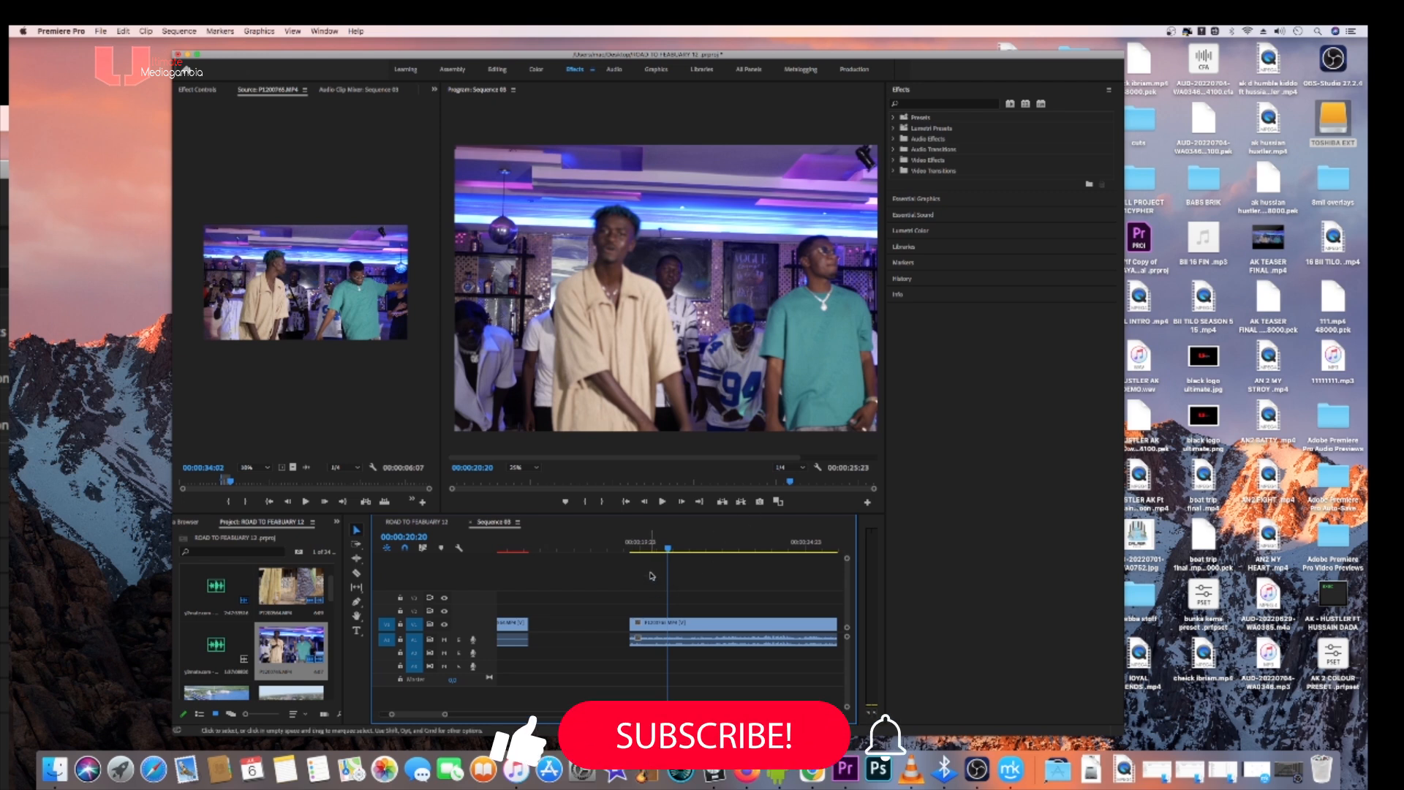
left_click(648, 547)
key("space")
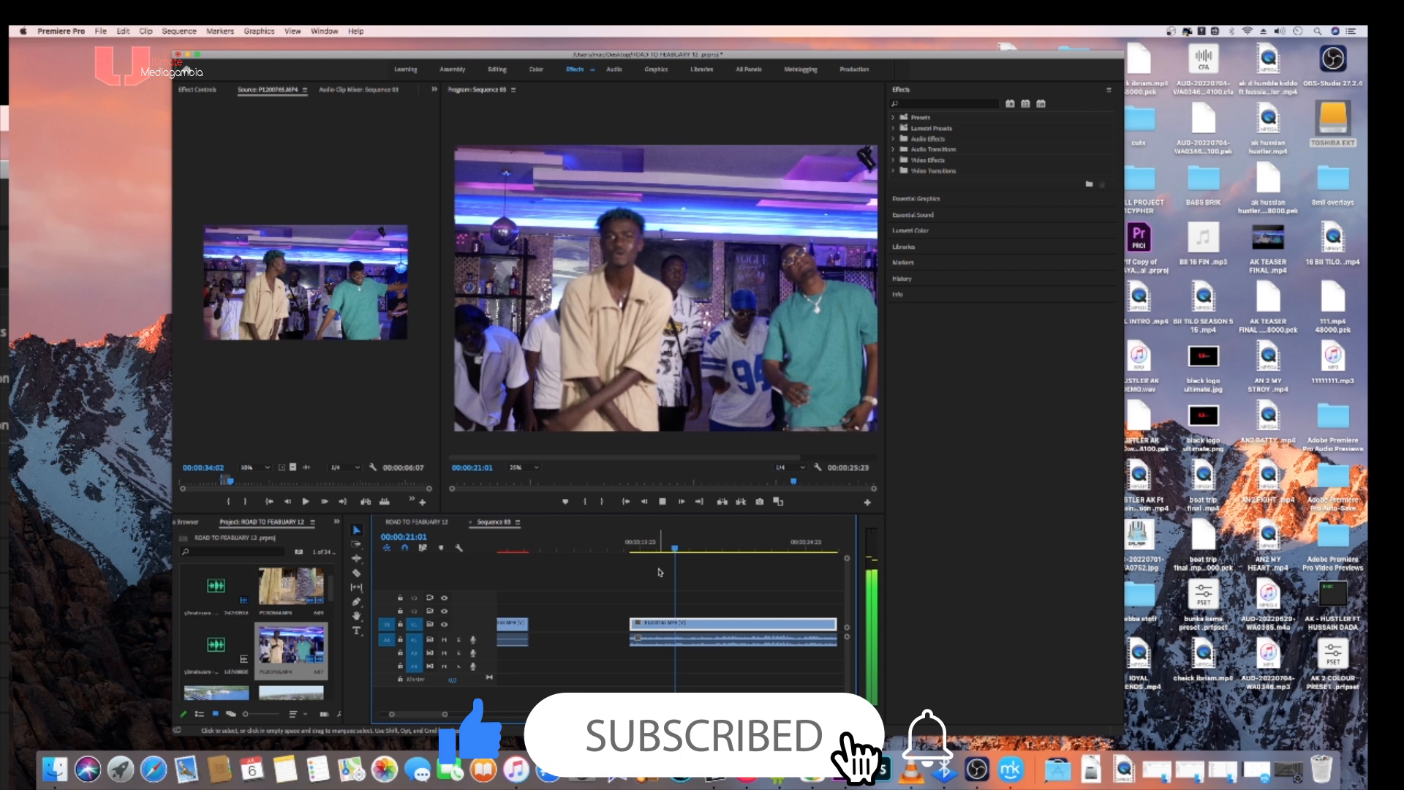
key("space")
- Widen the Program monitor and continue playing the club clip to 00:00:23:21
left_click_drag(883, 344, 1031, 331)
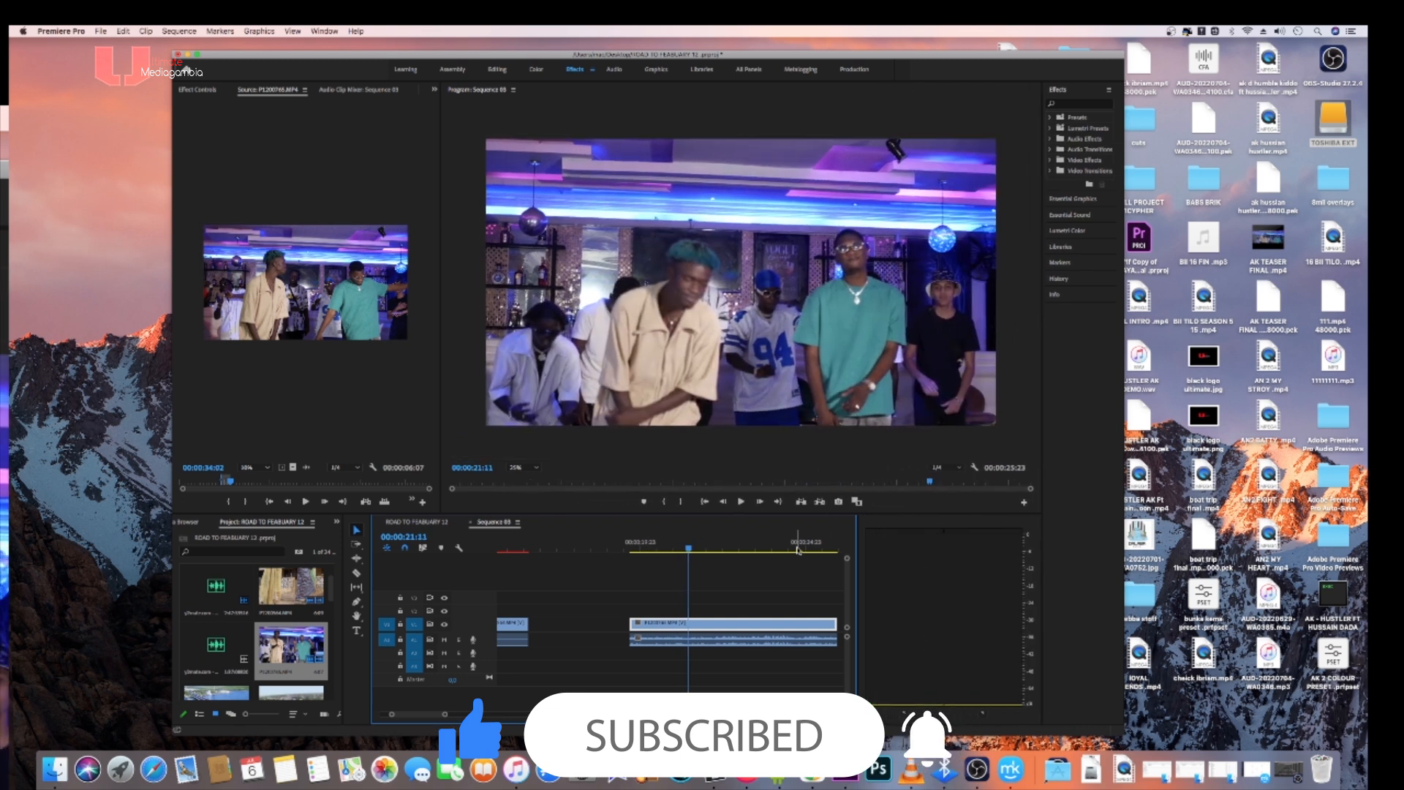
key("space")
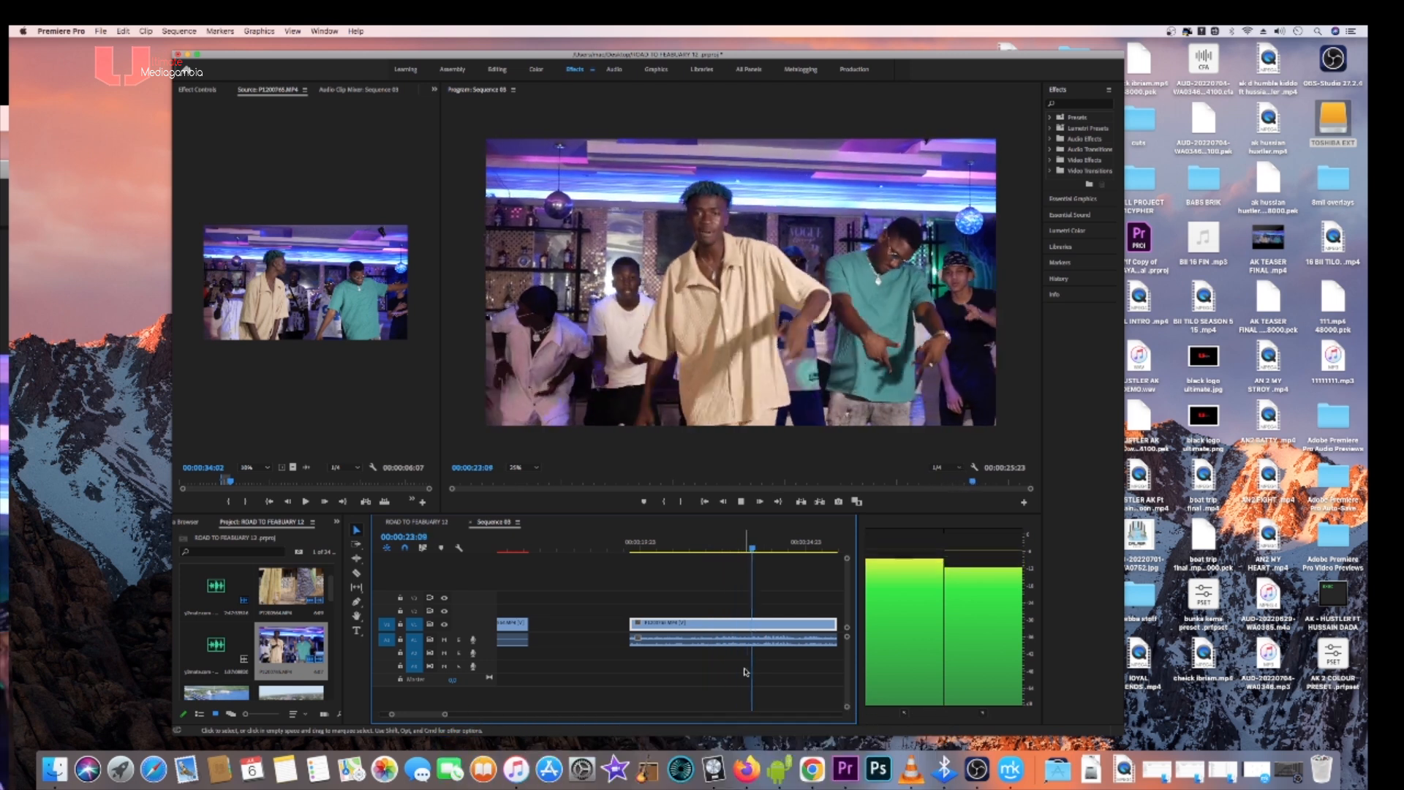
key("space")
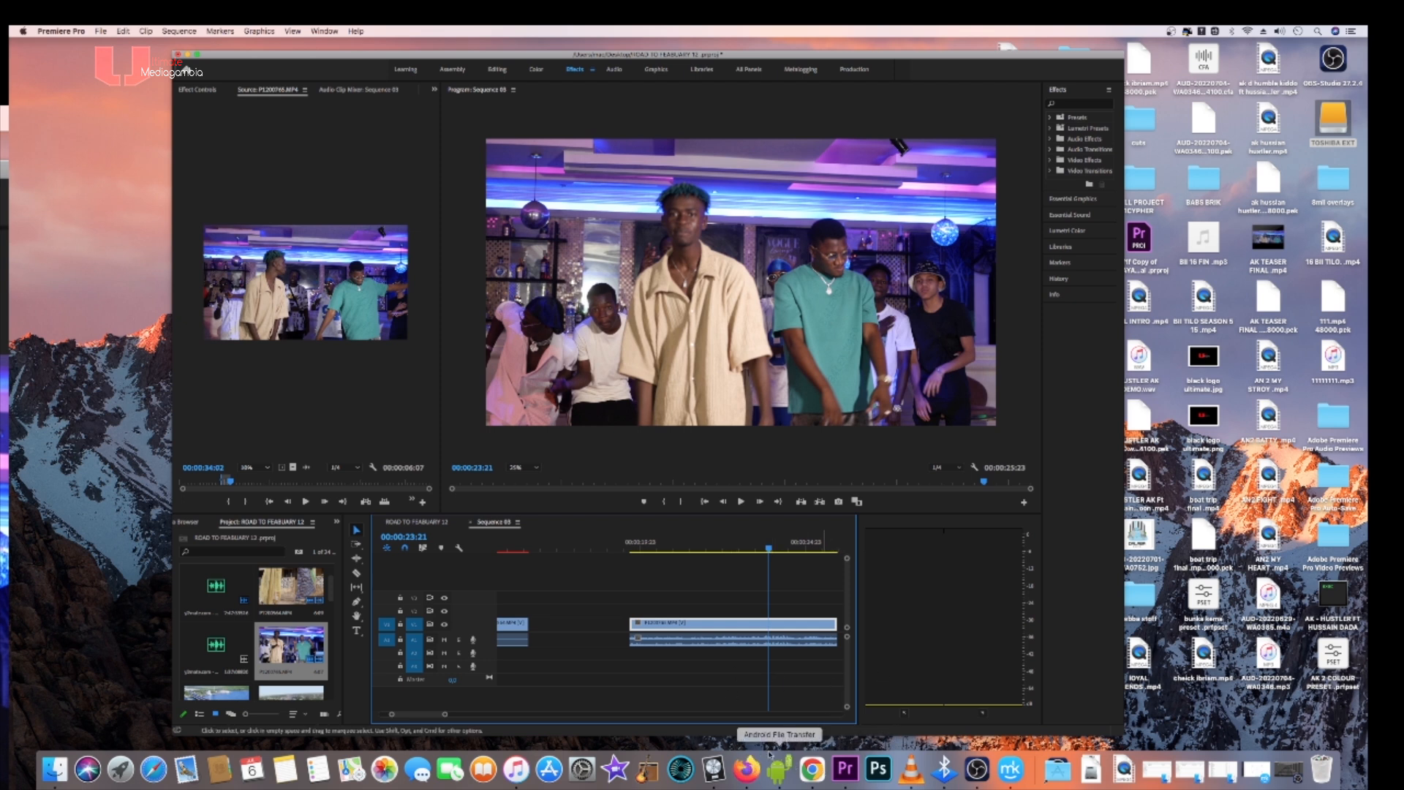
- Switch to Firefox in full screen and open YouTube in a new tab
left_click(746, 768)
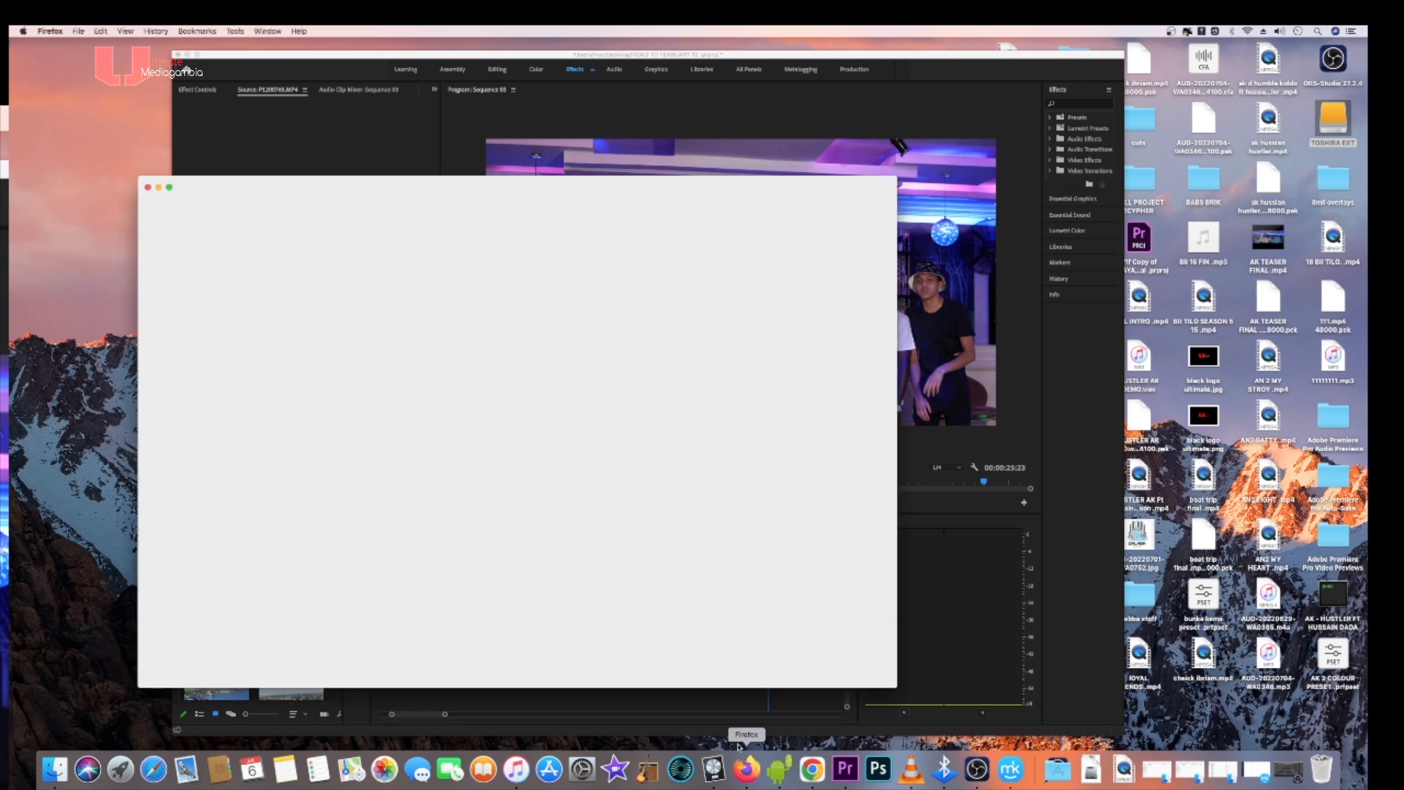
left_click(169, 188)
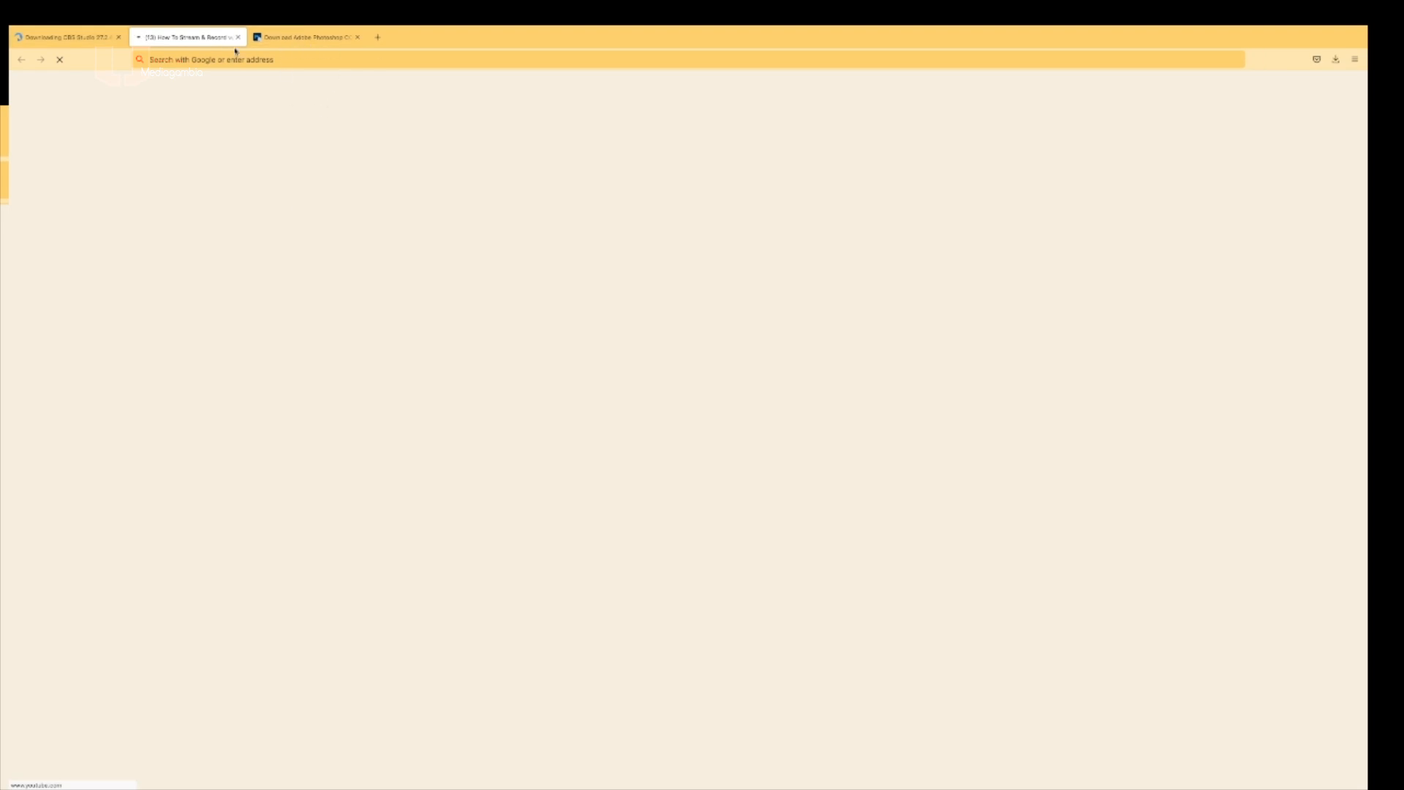
left_click(378, 37)
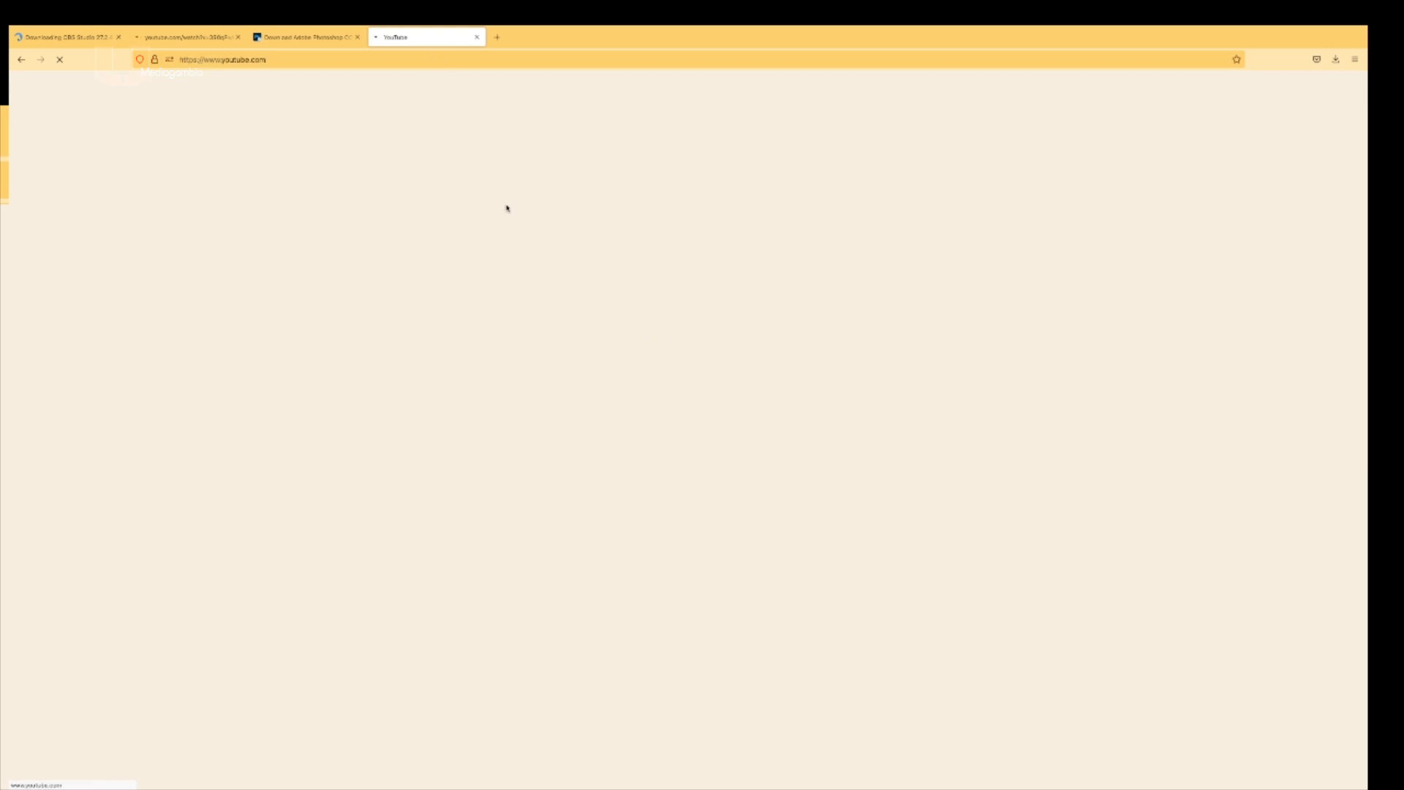
- Search YouTube for "glitcher effect overlay"
left_click(611, 86)
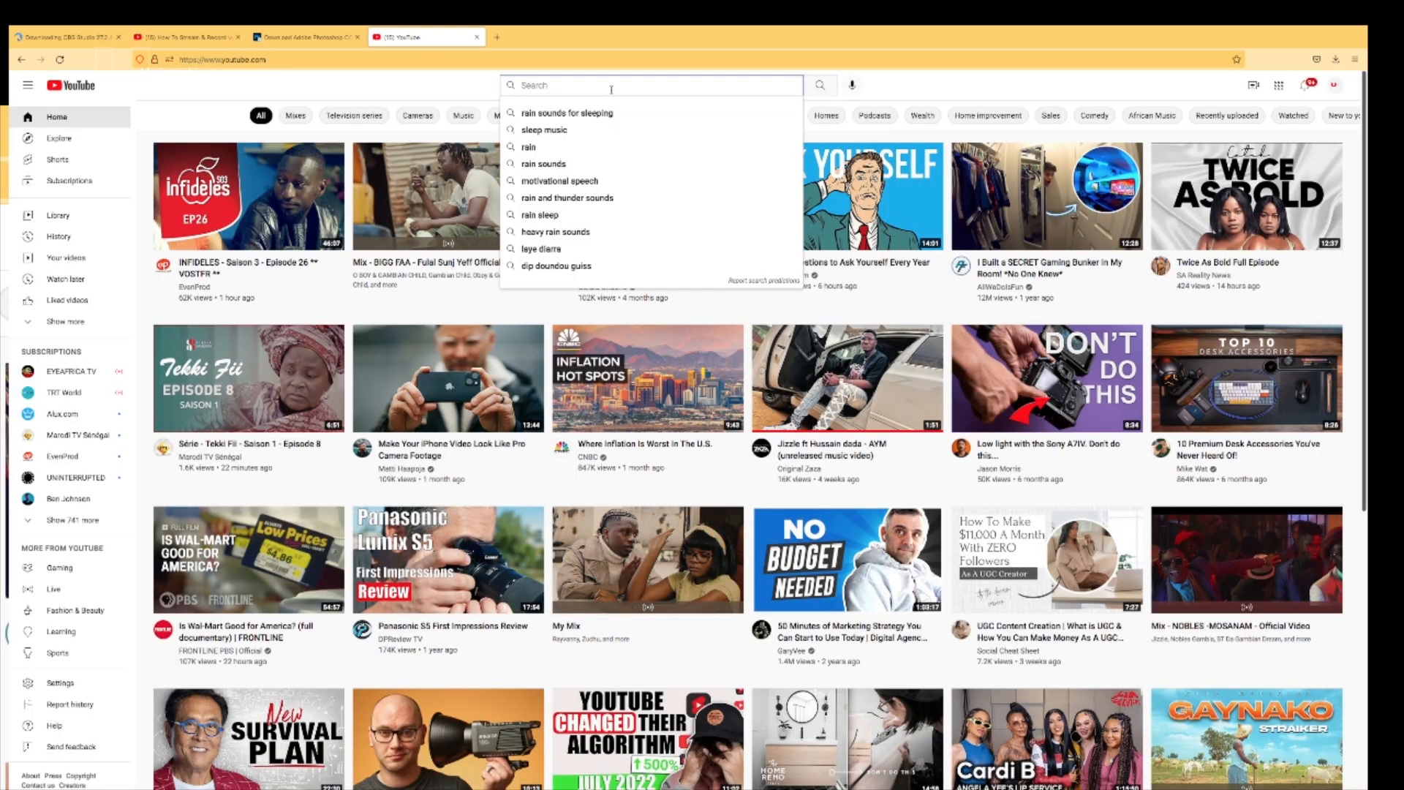
type("glitc")
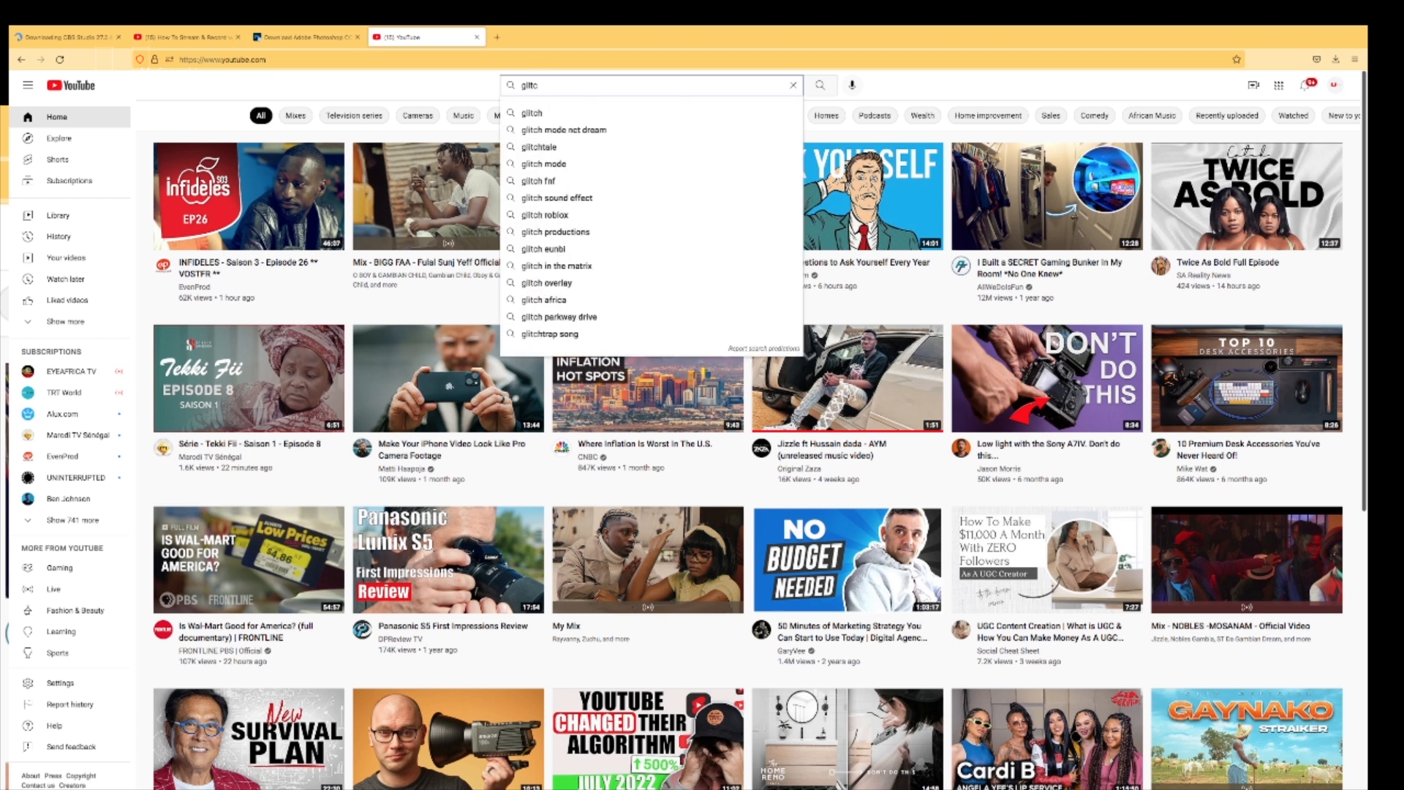
type("her ")
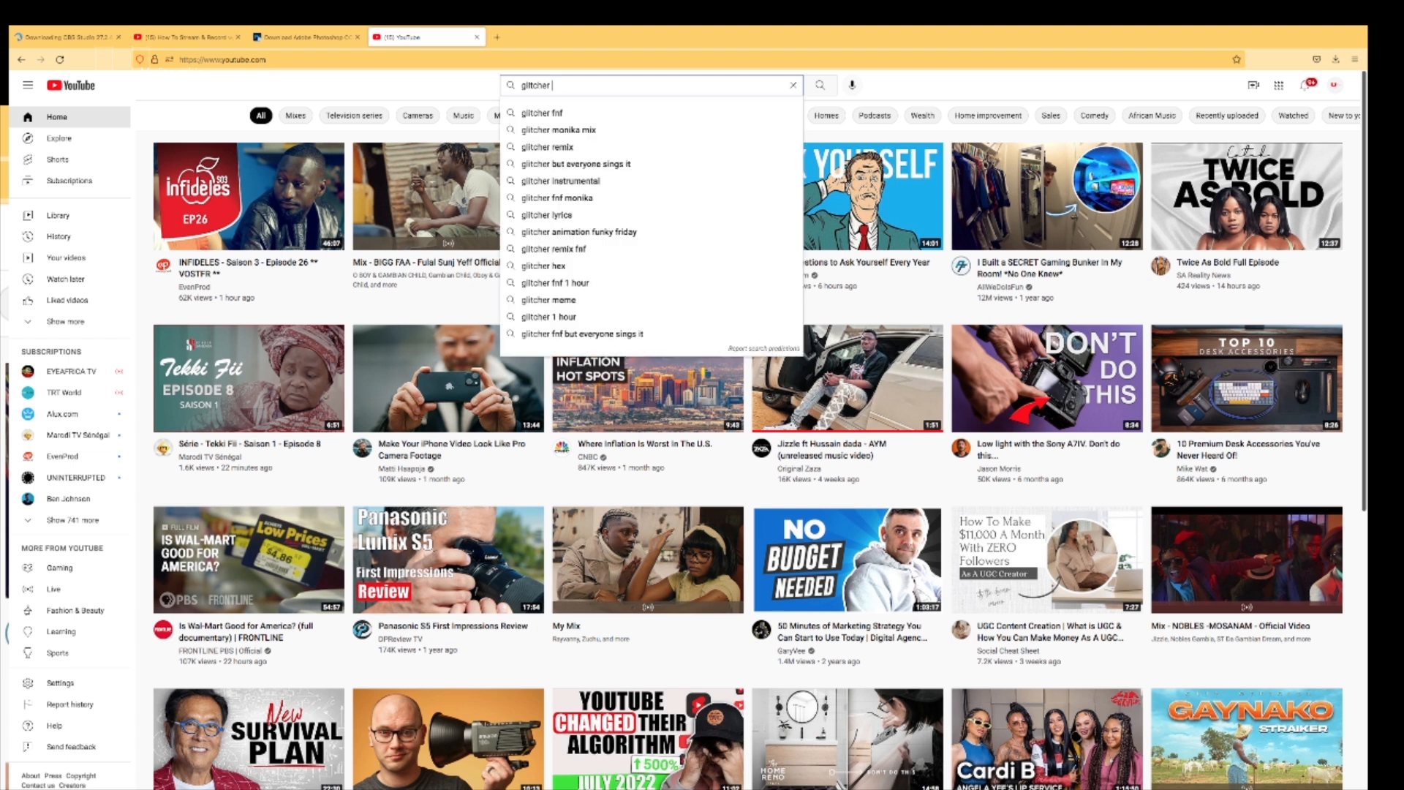
type("effect")
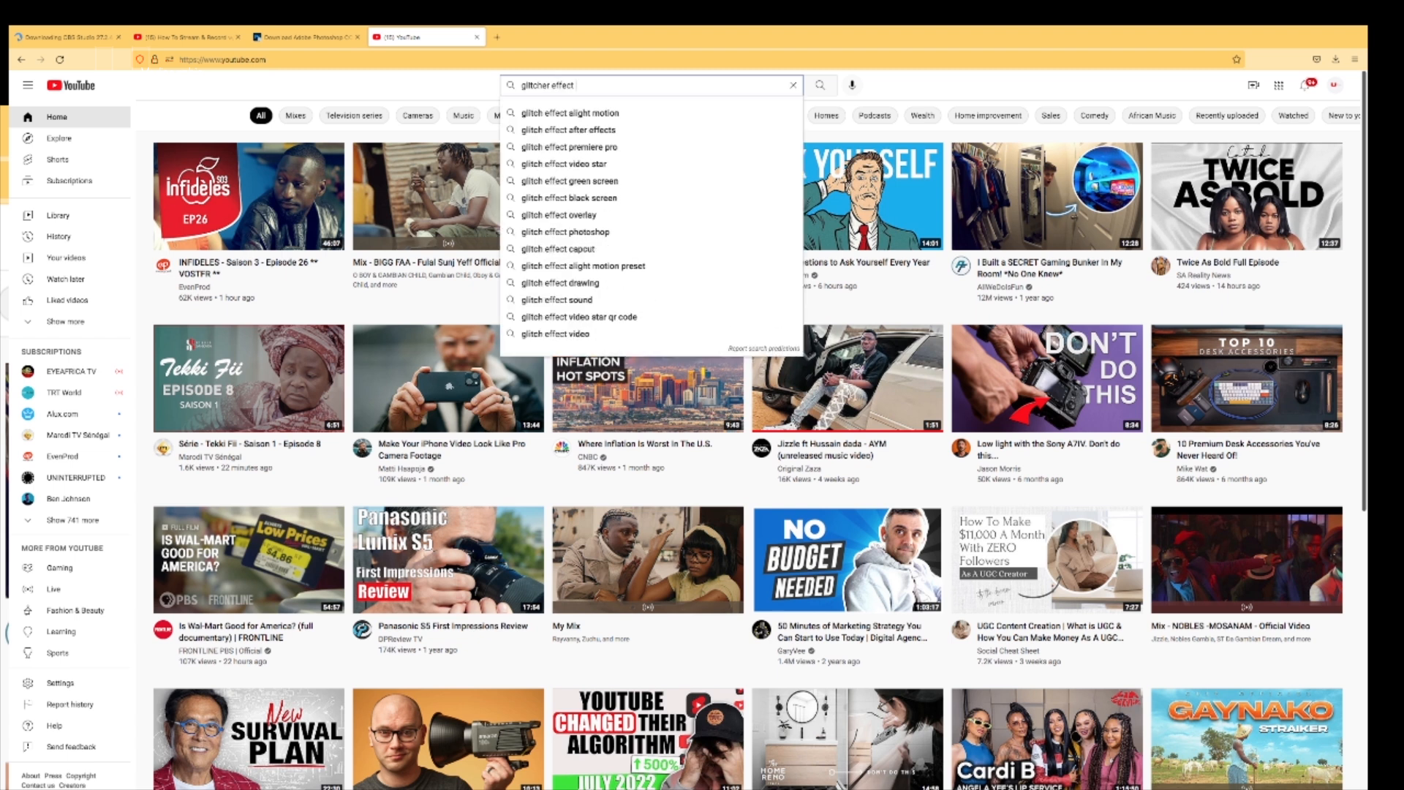
type(" overlay")
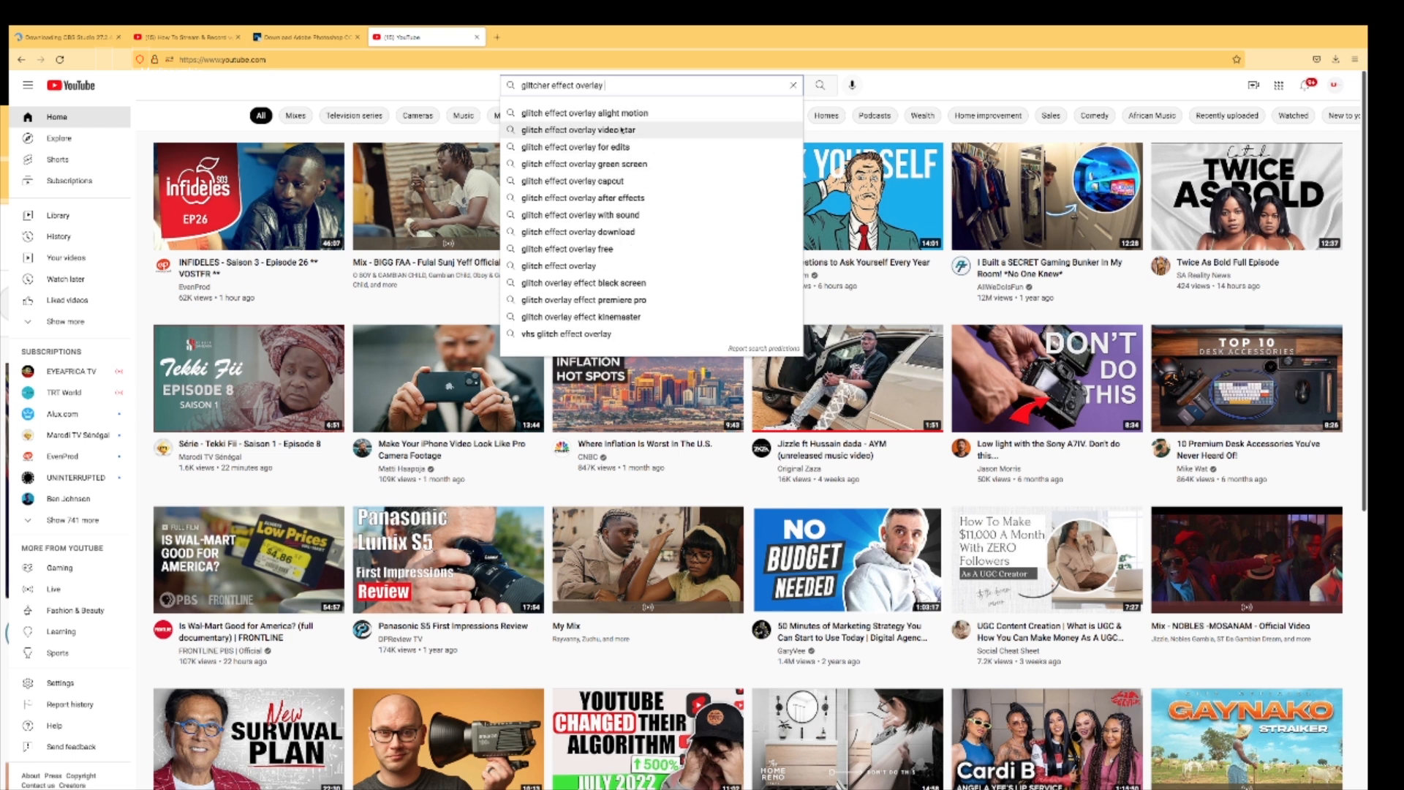
left_click(820, 85)
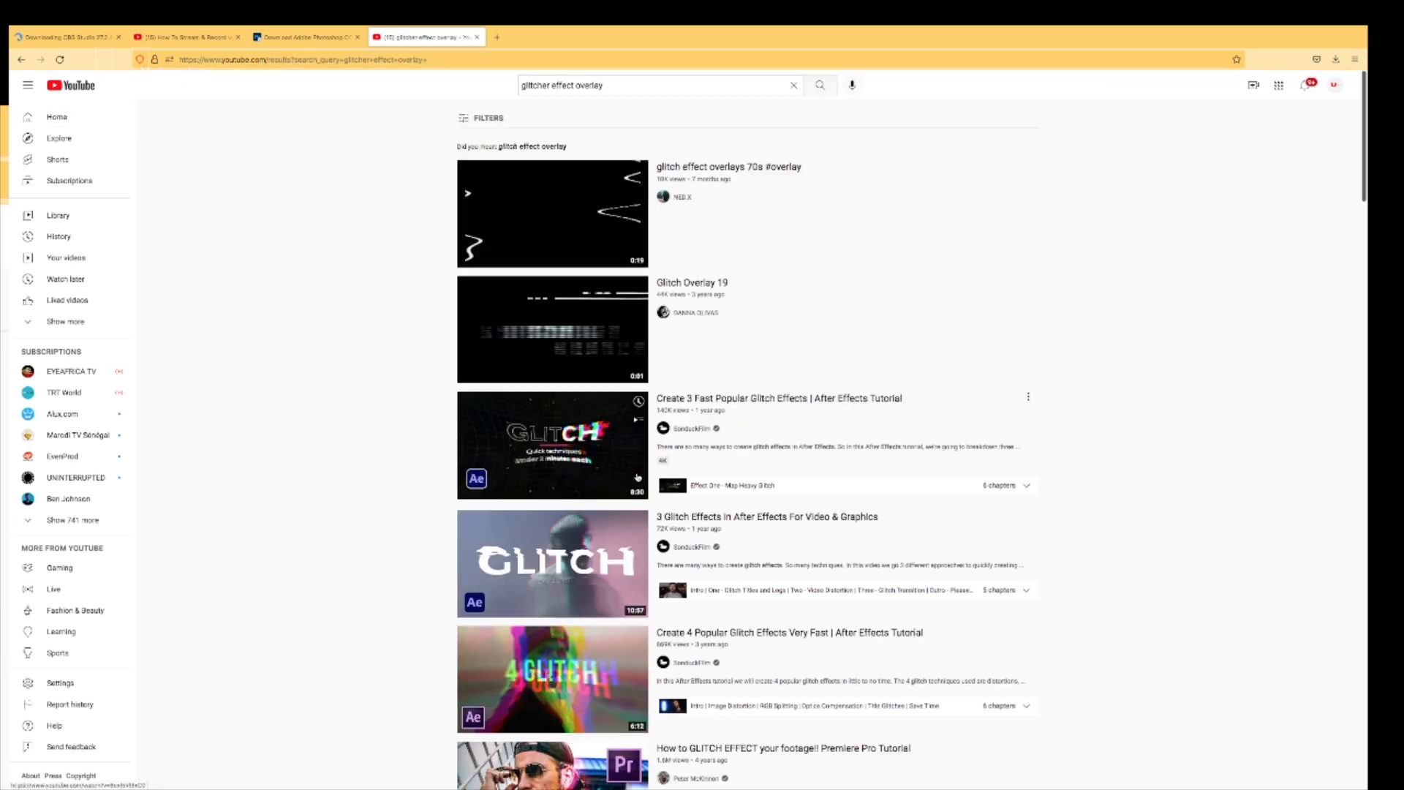
- Open the "Glitch Overlay 19" video from the search results and pause its playback
left_click(684, 285)
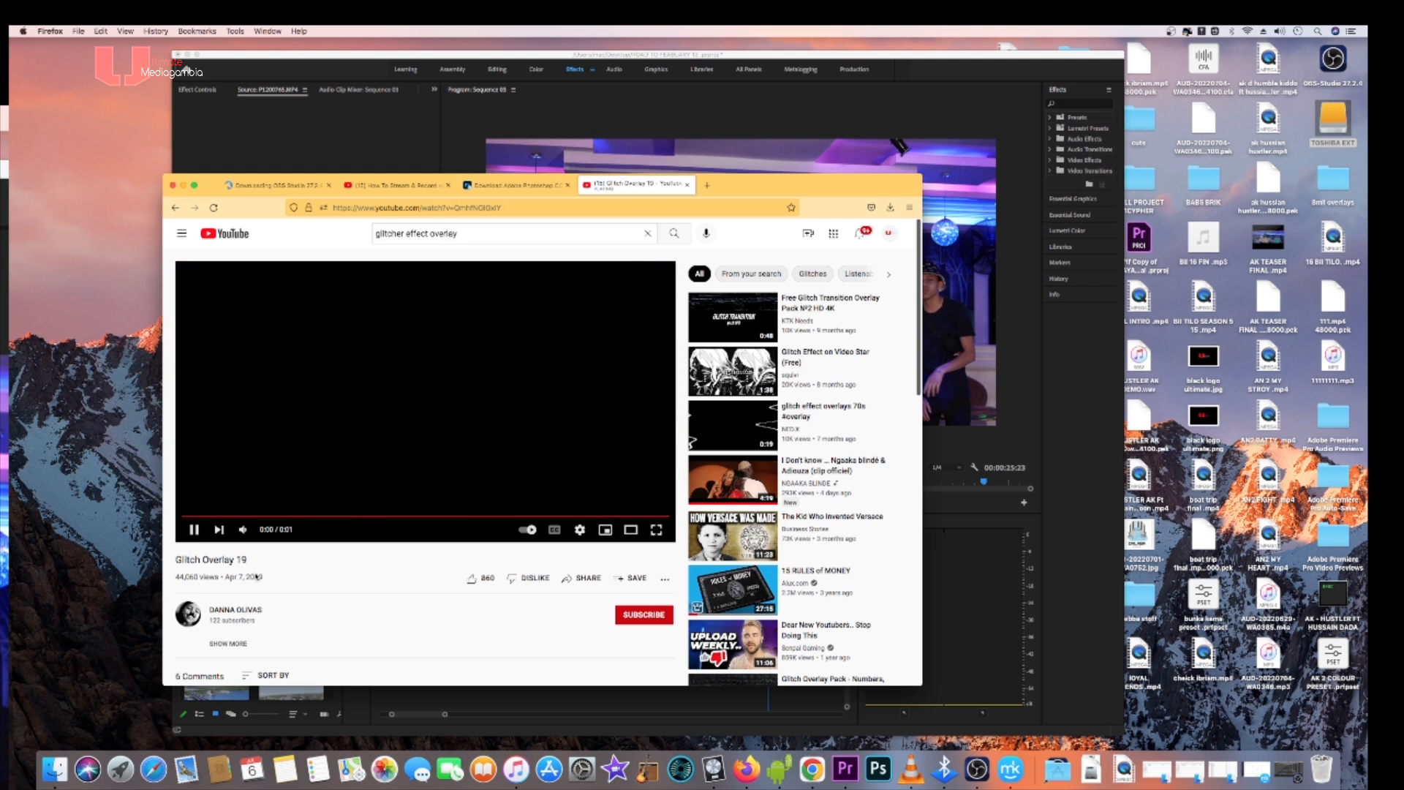
left_click(195, 529)
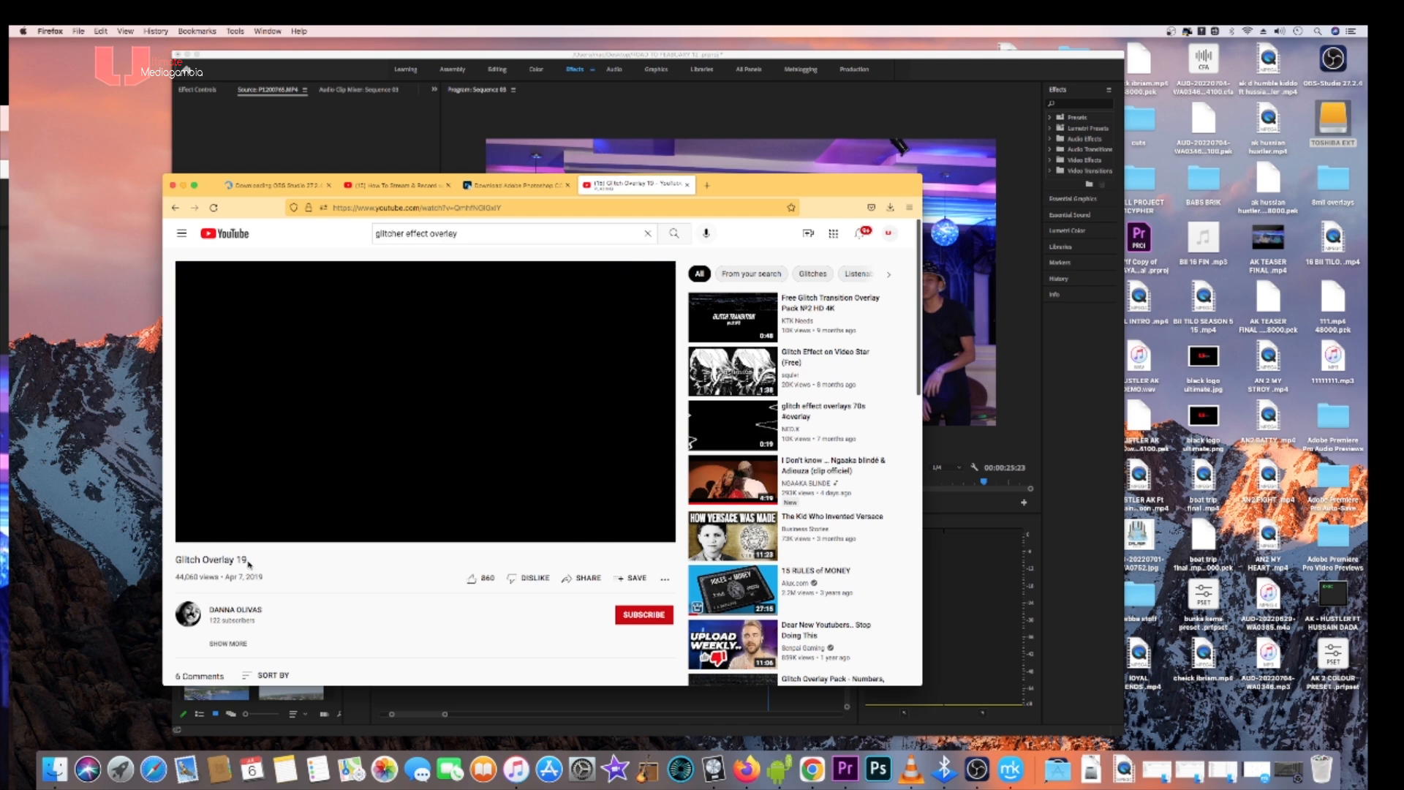
left_click(196, 531)
left_click(195, 529)
left_click(194, 531)
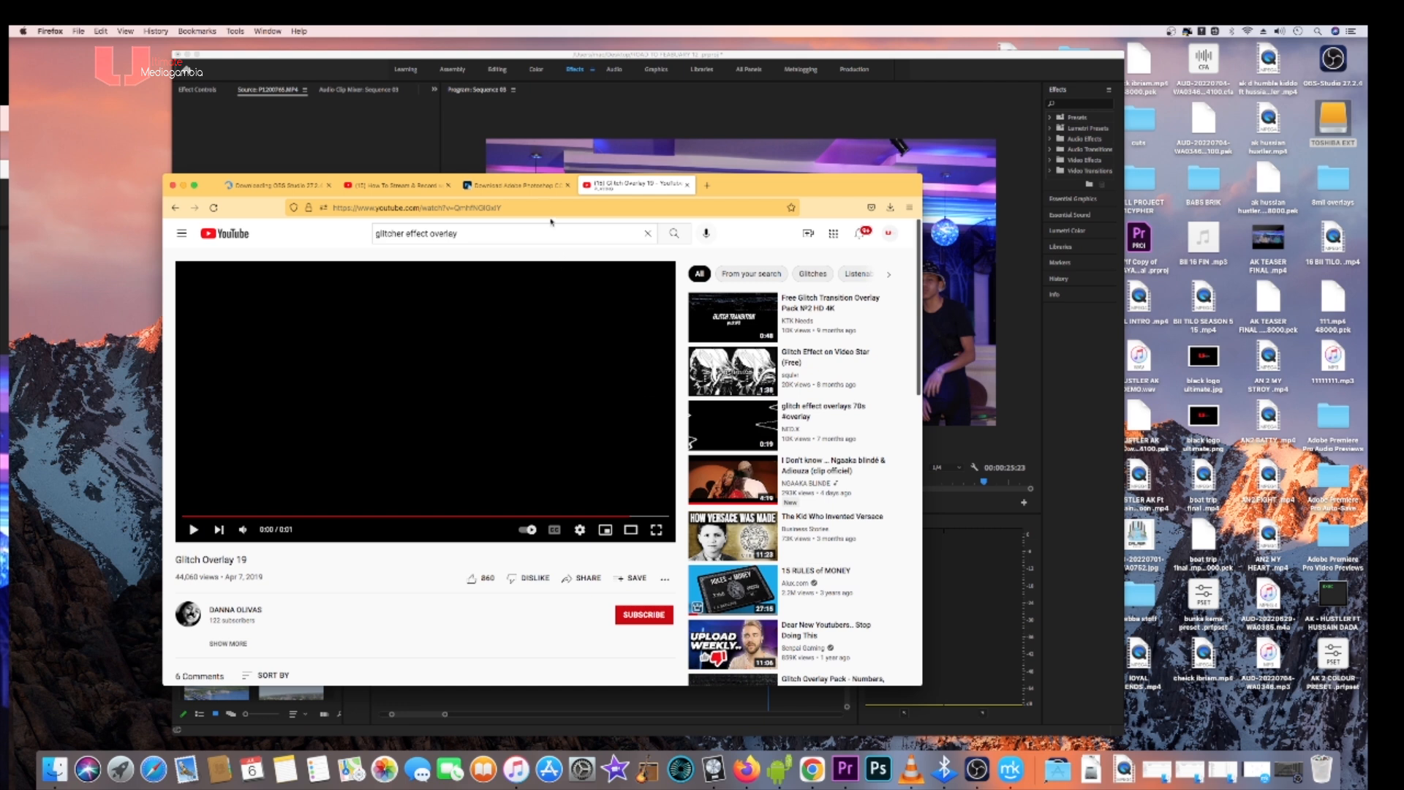
- Copy the Glitch Overlay 19 video's link and paste it into the y2mate.com downloader in a new tab
left_click(468, 208)
right_click(465, 208)
left_click(505, 246)
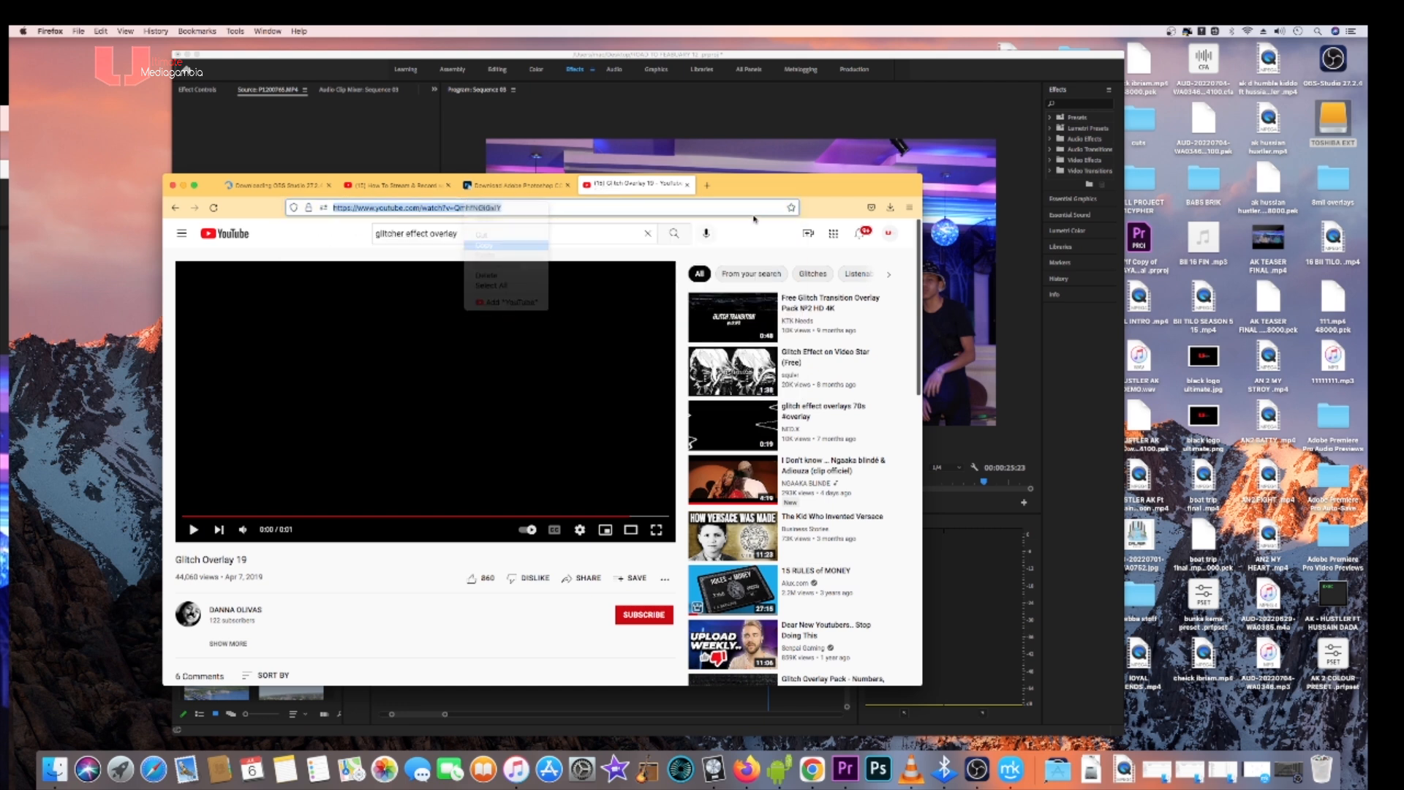
left_click(707, 185)
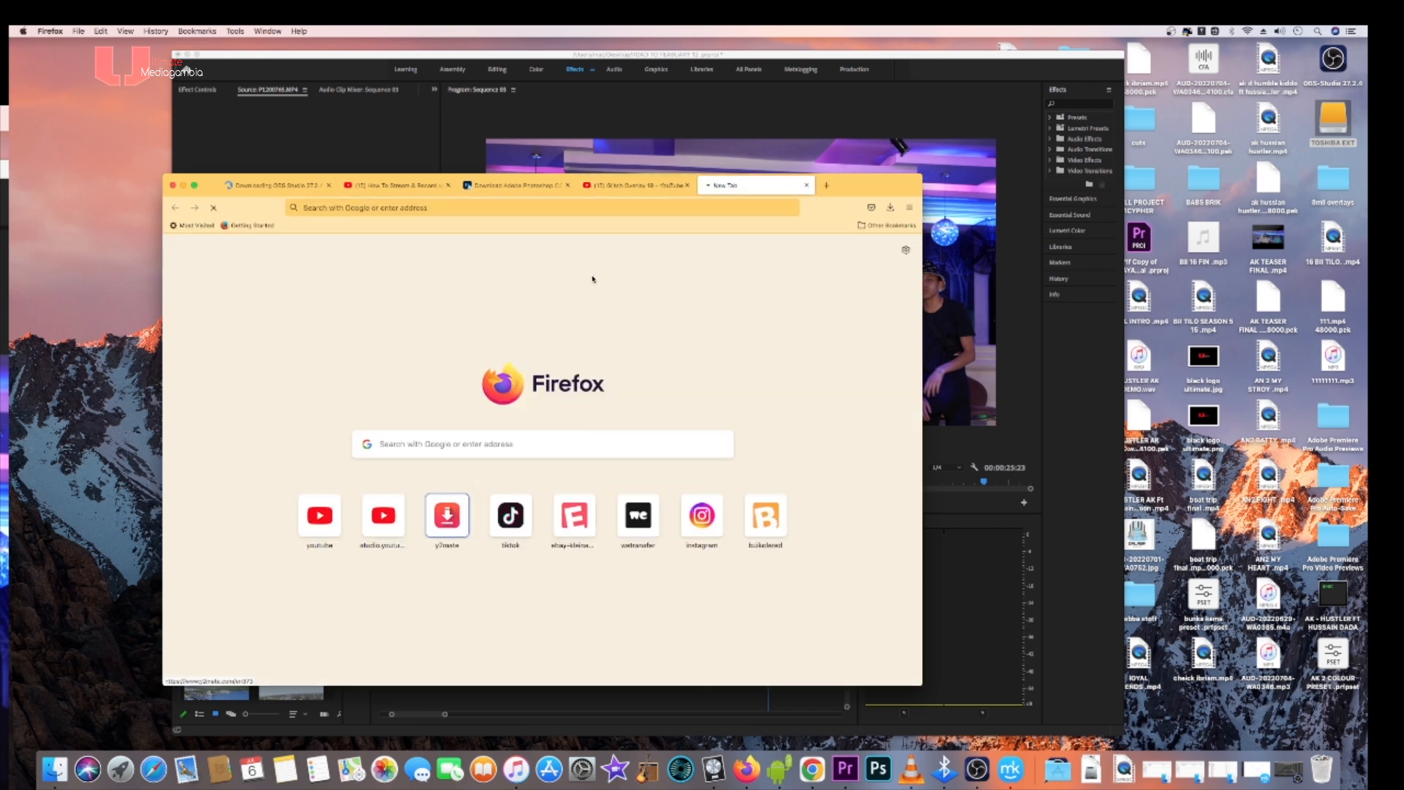
left_click(460, 523)
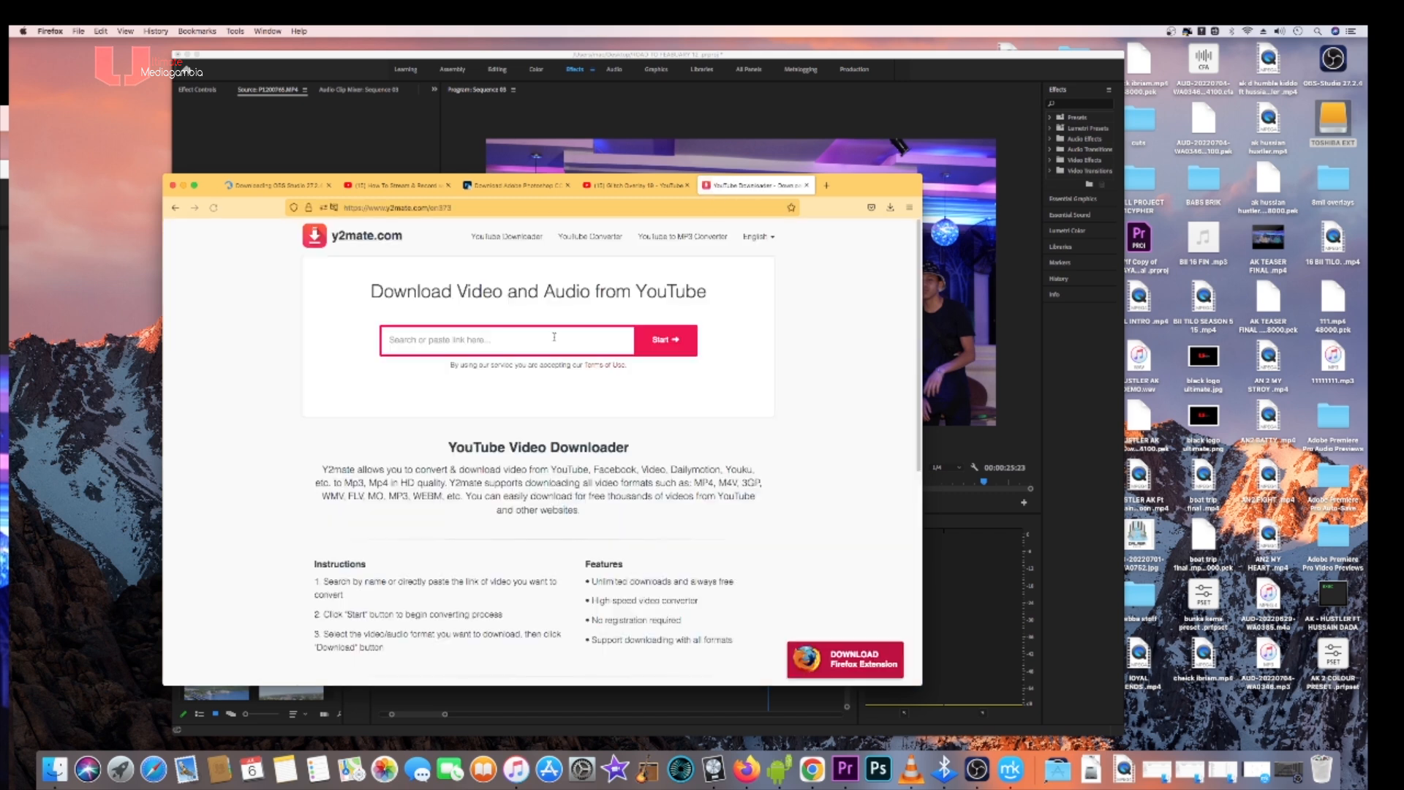
right_click(554, 337)
left_click(572, 390)
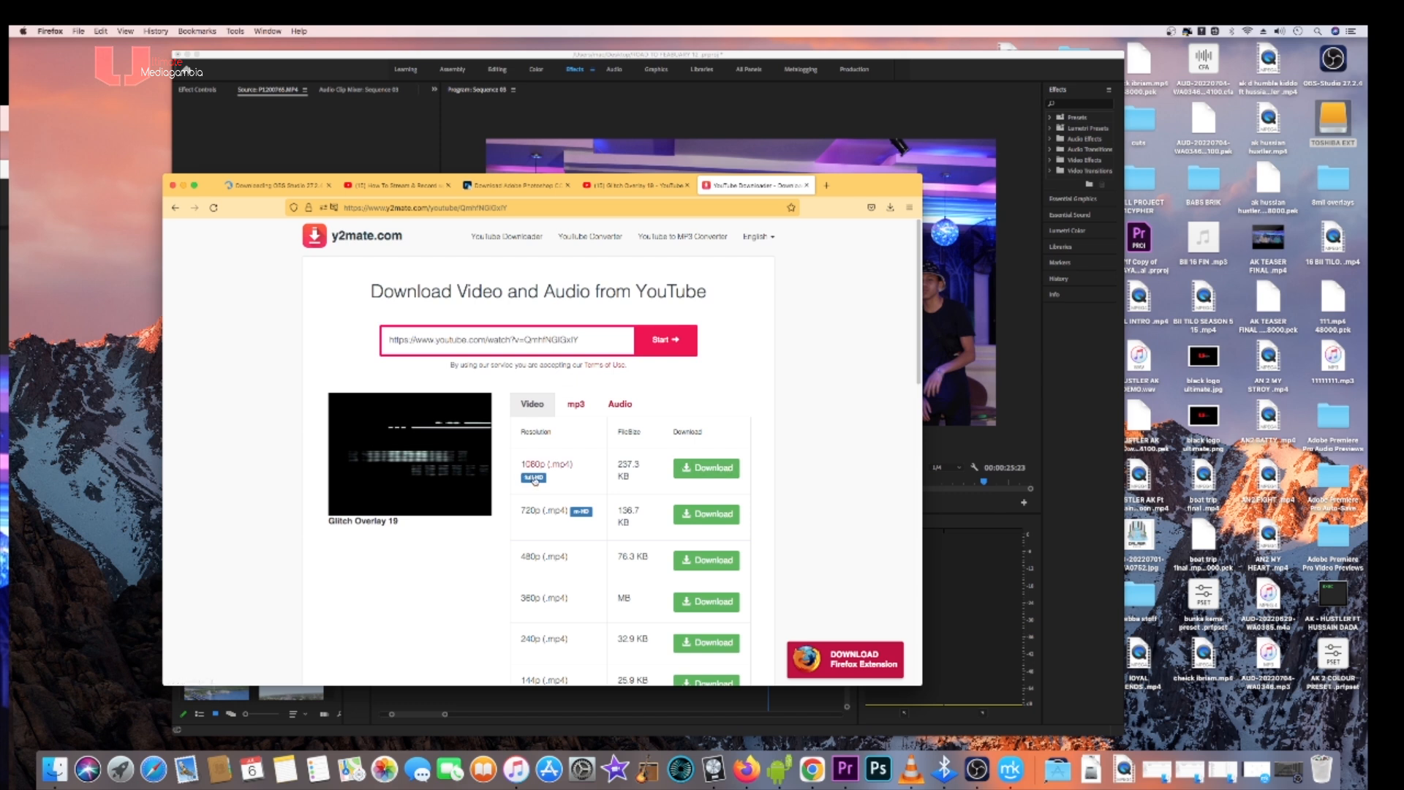
- Request the 1080p (.mp4) version of Glitch Overlay 19 from the downloader, returning to its page whenever an ad tab opens
left_click(534, 479)
left_click(495, 484)
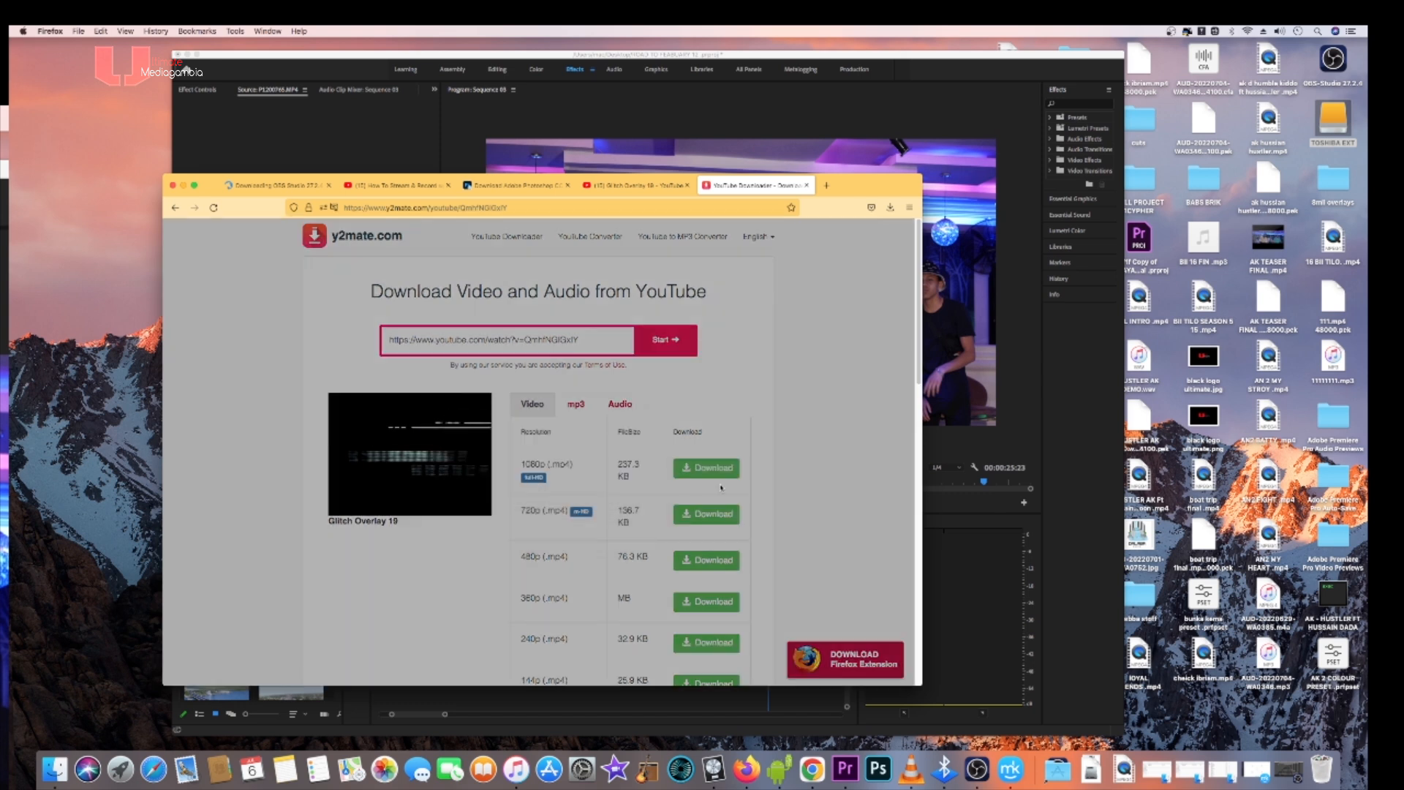
left_click(368, 266)
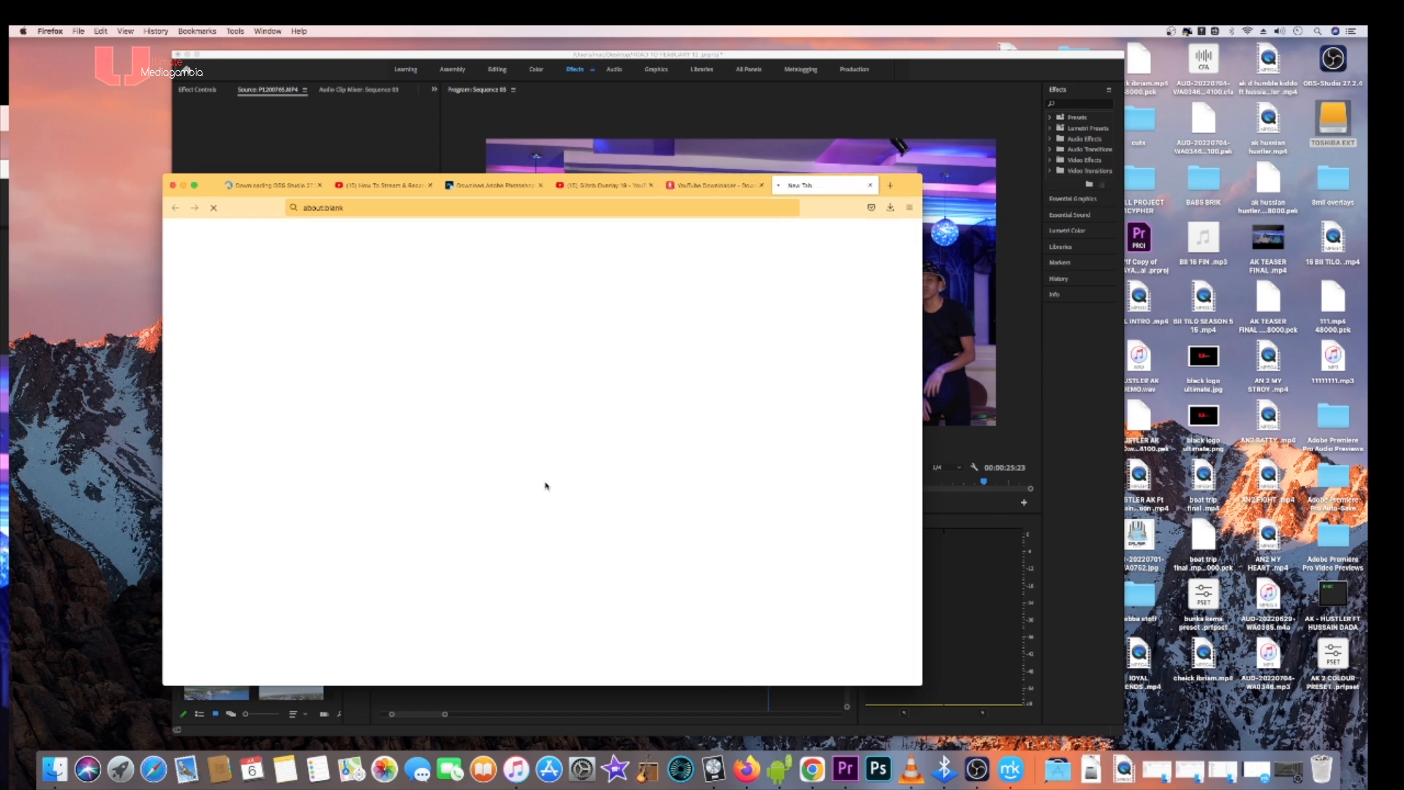
left_click(603, 185)
left_click(702, 185)
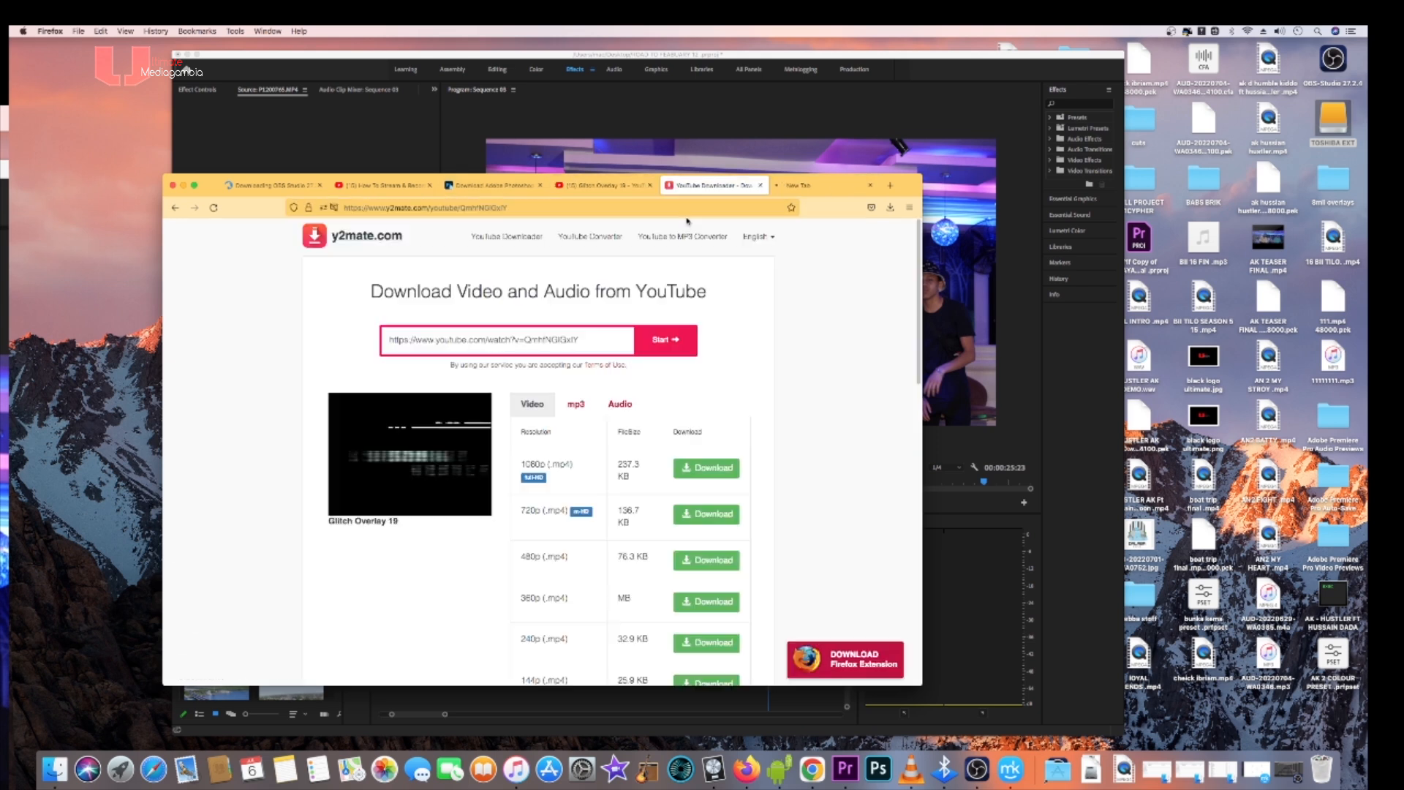
left_click(728, 479)
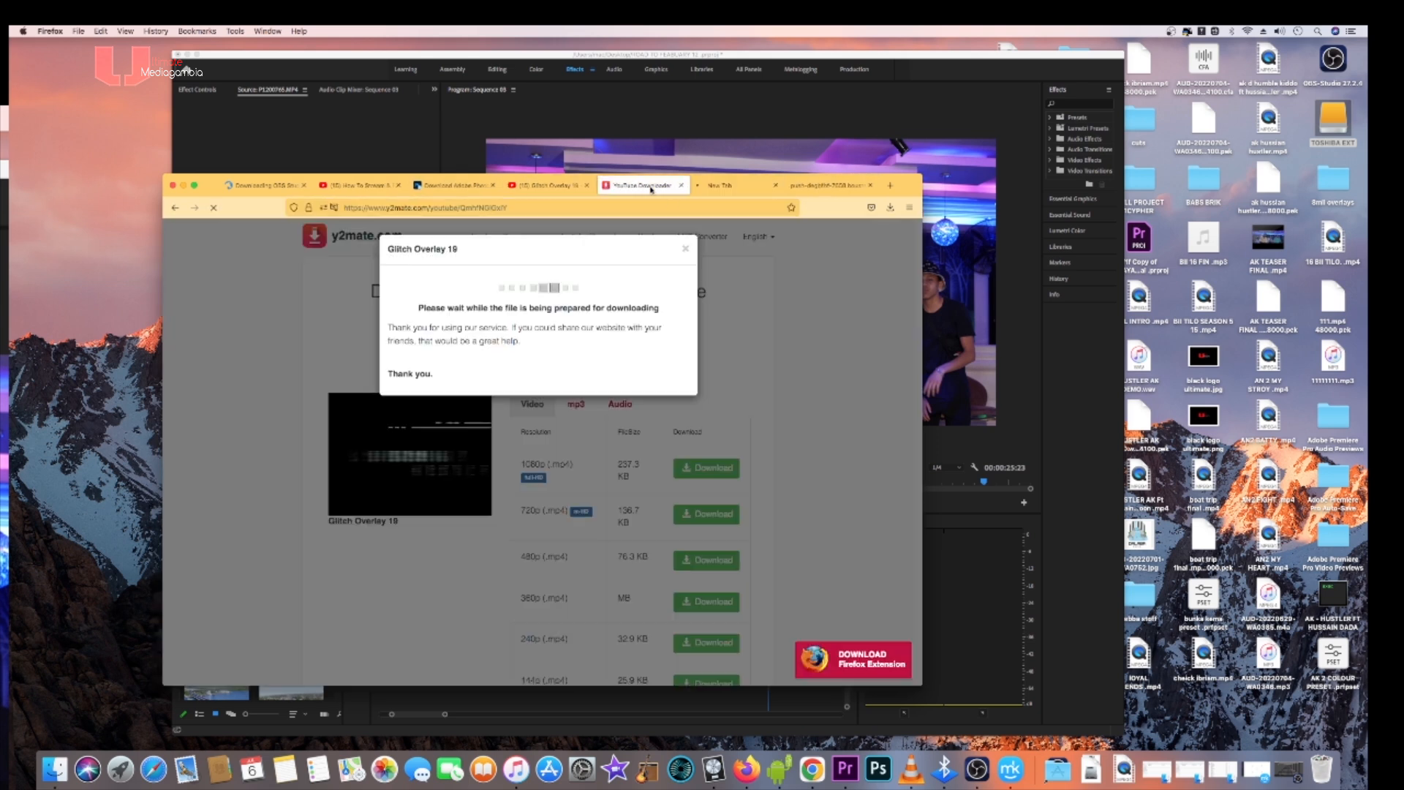
- Try to download the prepared Glitch Overlay 19 .mp4 file and check the browser's download list
left_click(579, 289)
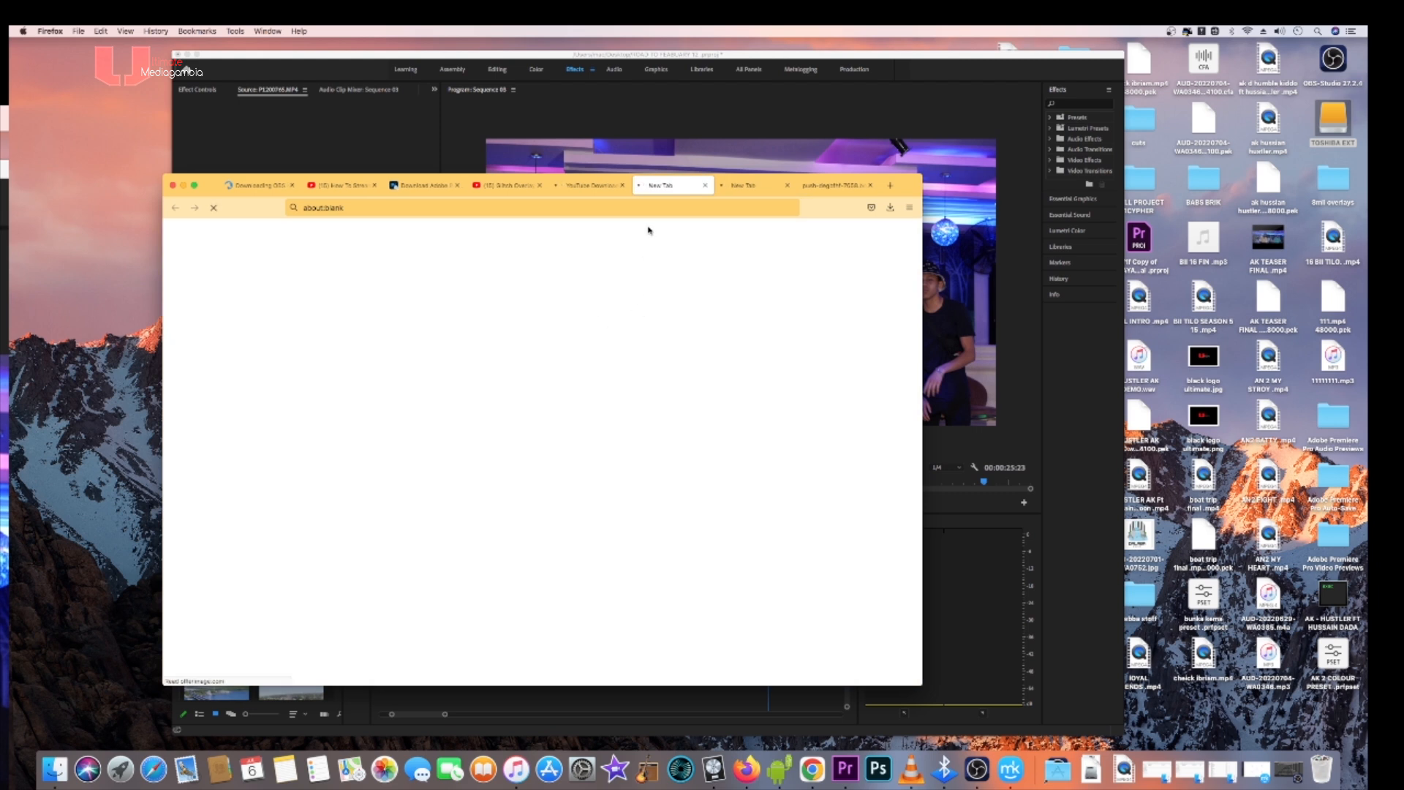
left_click(596, 189)
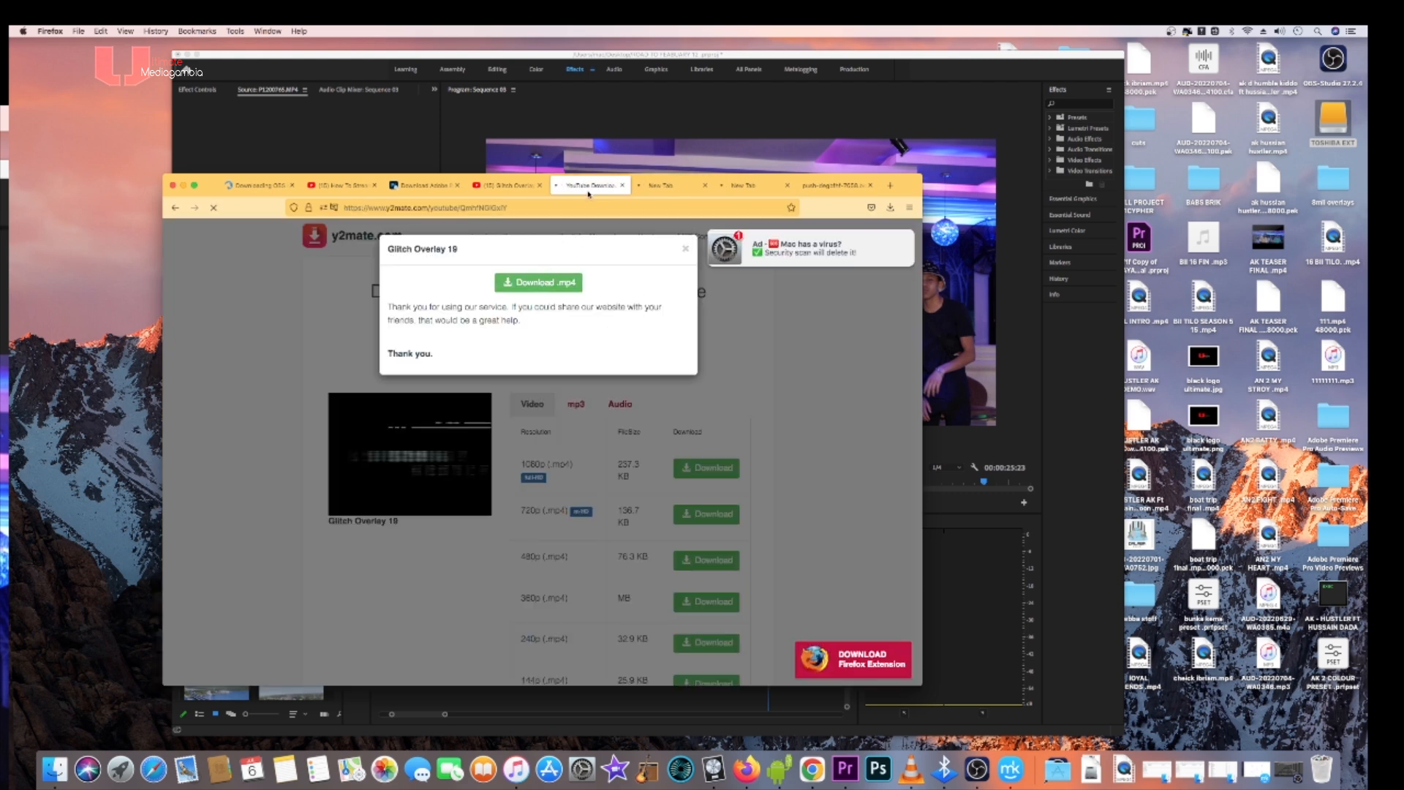
left_click(560, 288)
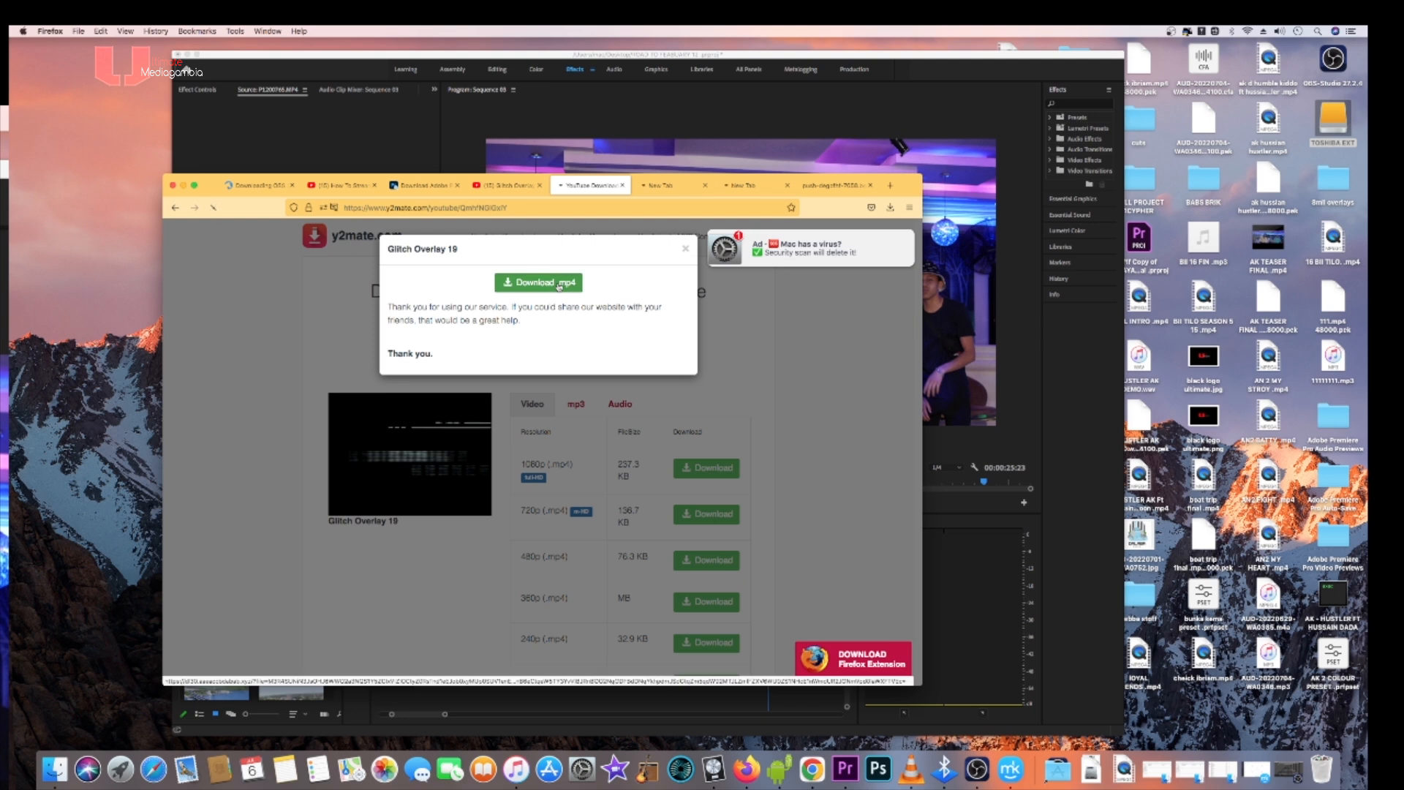
left_click(889, 208)
left_click(540, 291)
left_click(546, 291)
left_click(548, 285)
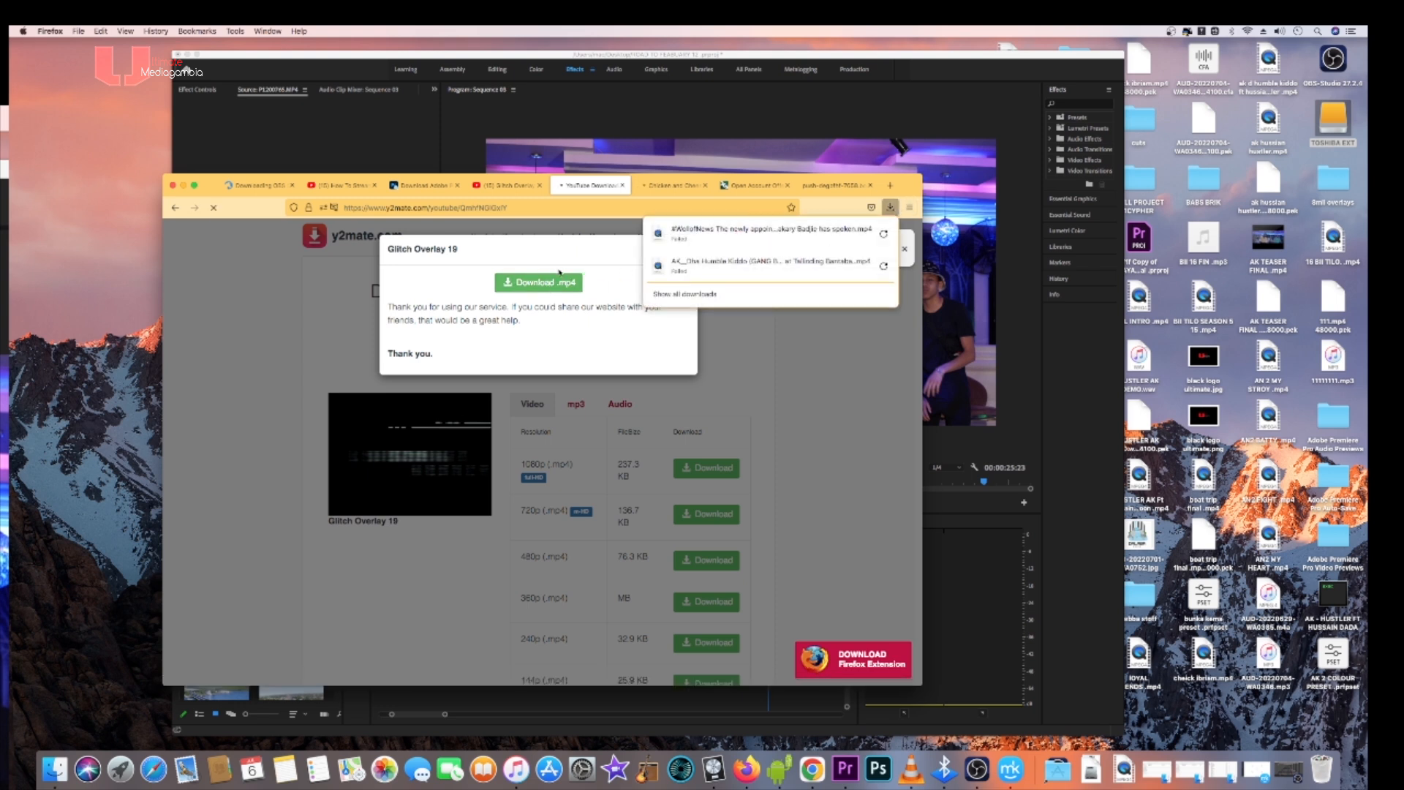
left_click(557, 280)
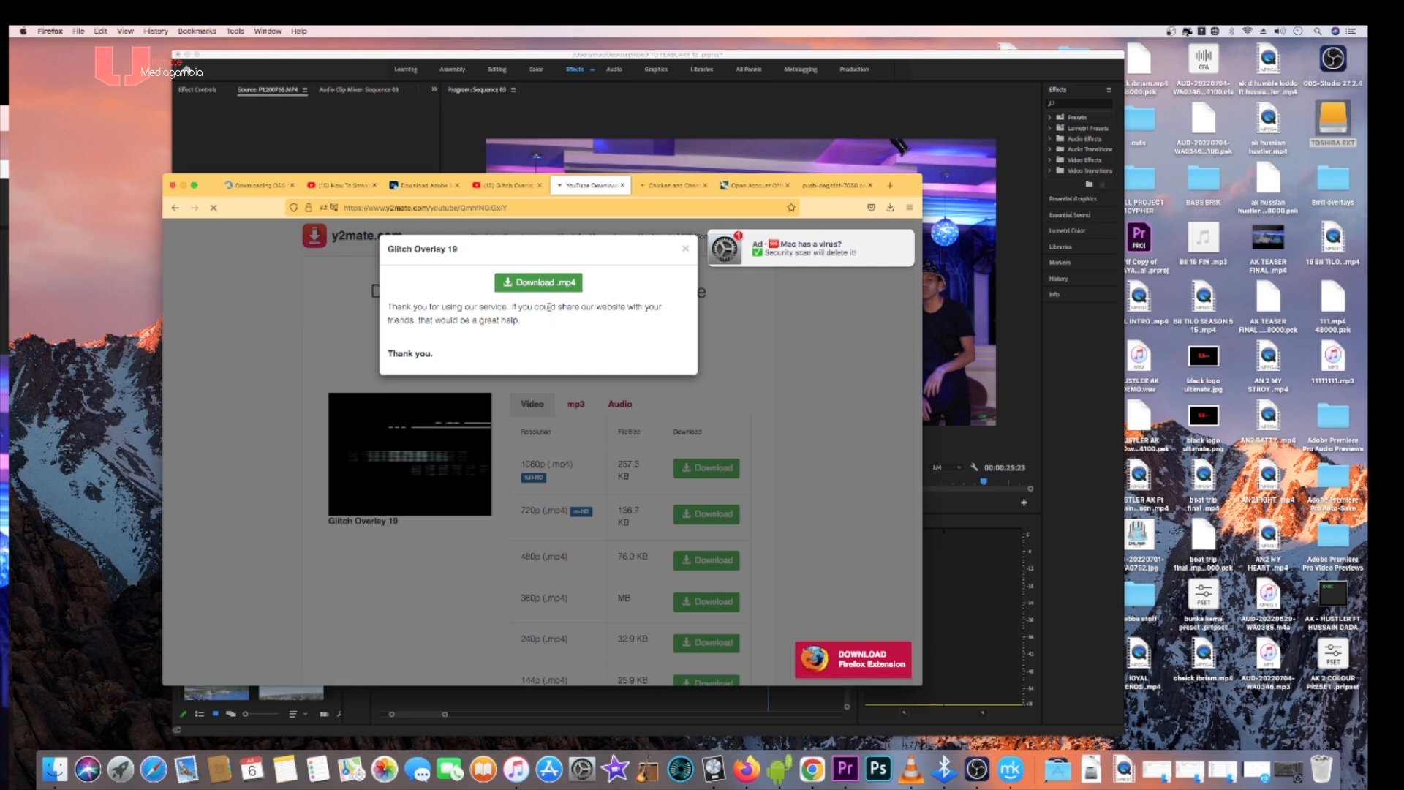
left_click(552, 285)
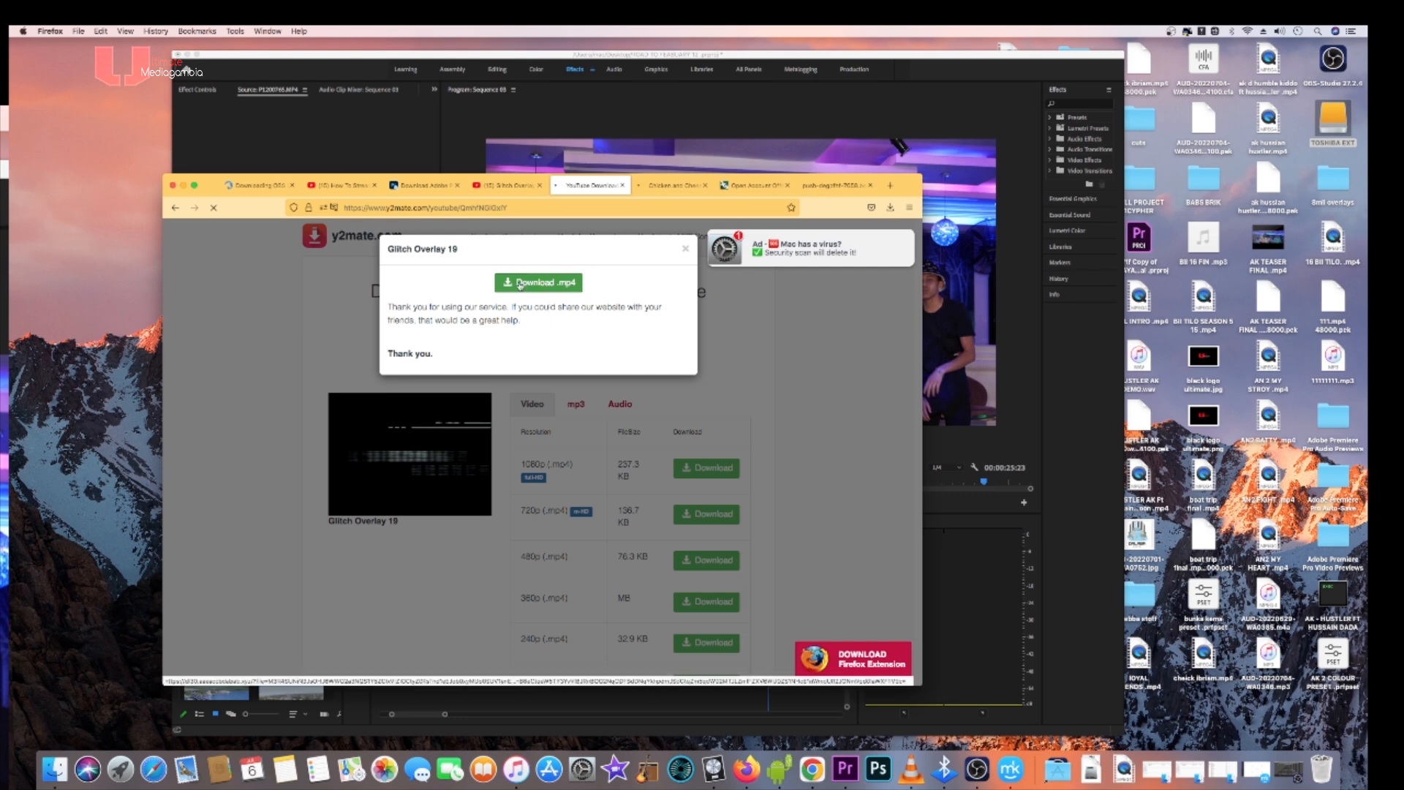
left_click(518, 287)
- Close the advertising tabs, dismiss the adware pop-up and download the prepared Glitch Overlay 19 .mp4 file
left_click(853, 187)
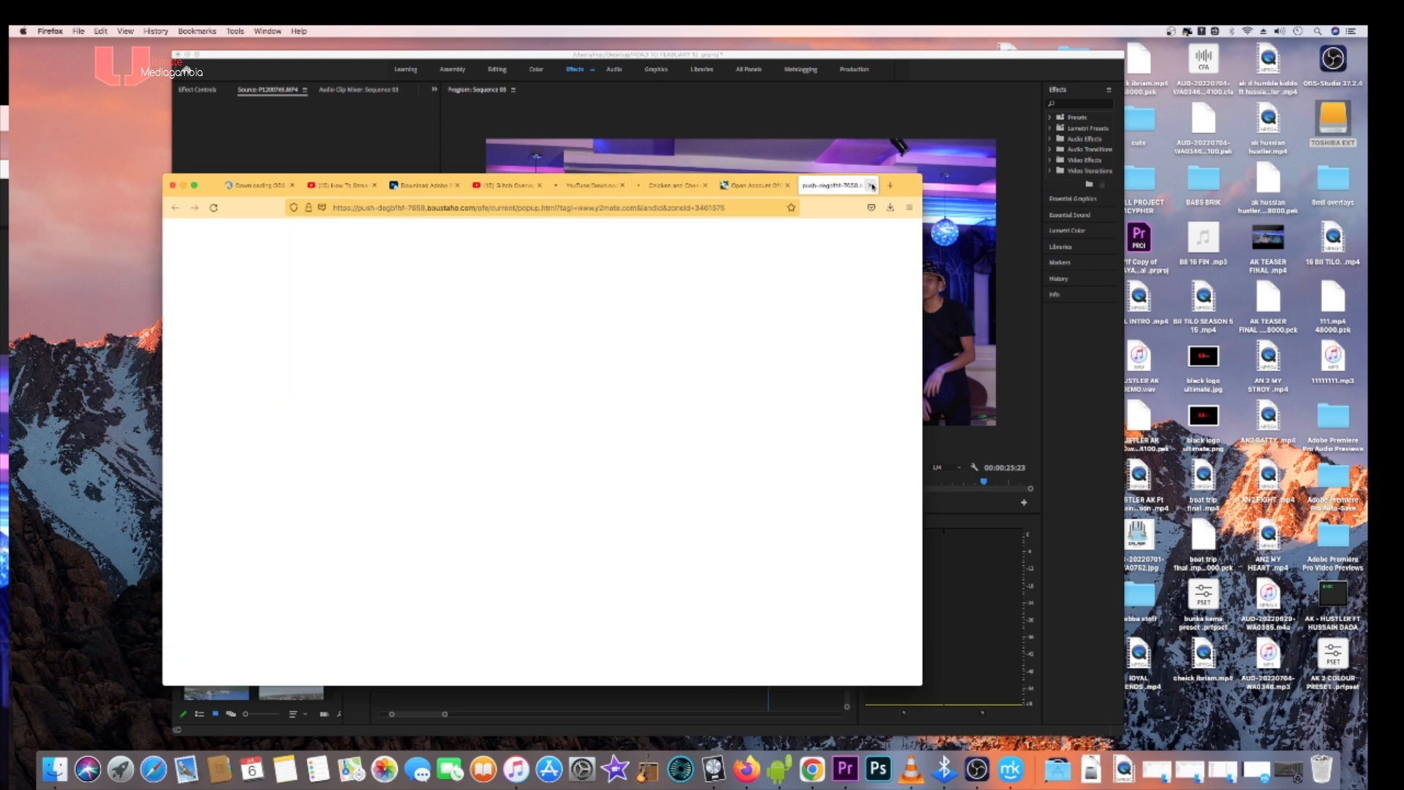
left_click(871, 186)
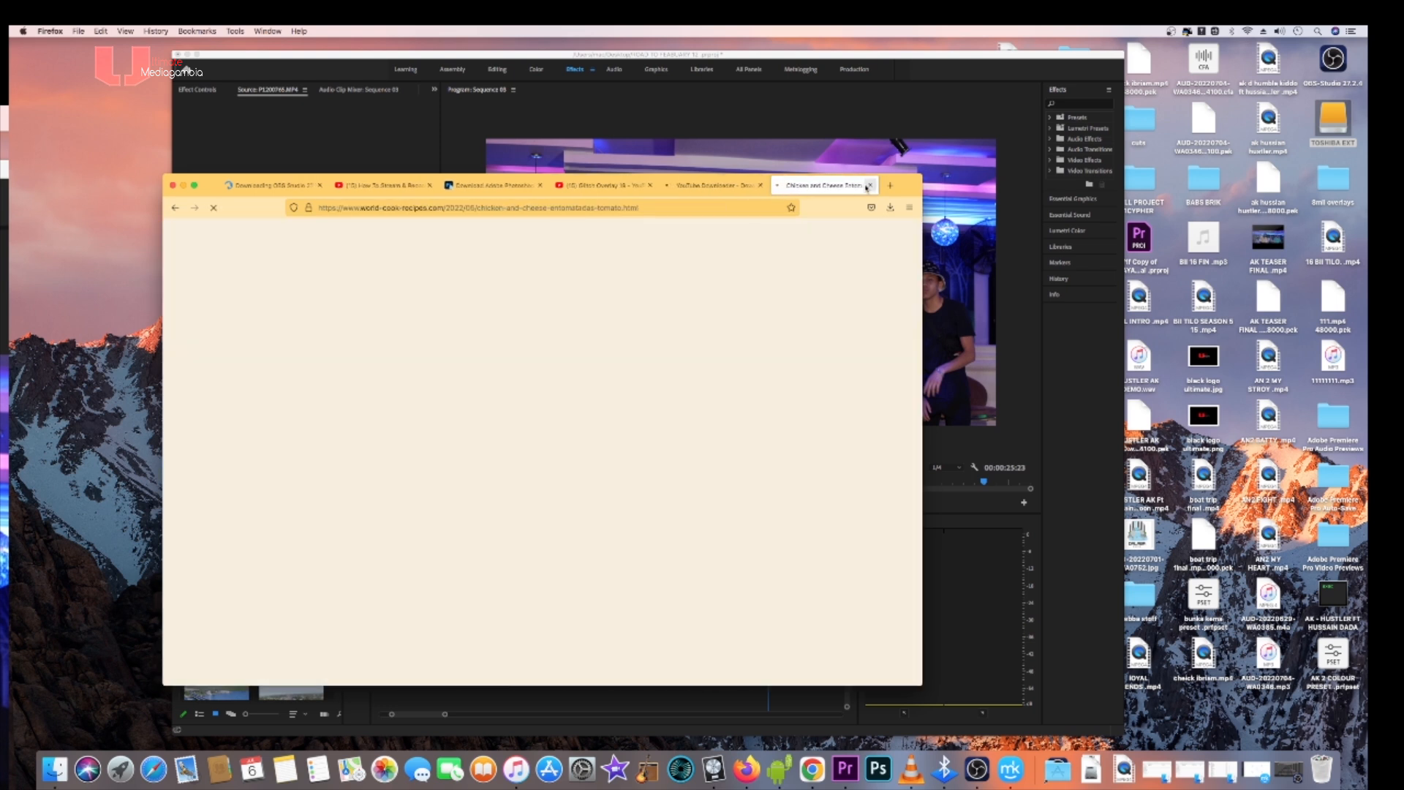
left_click(869, 185)
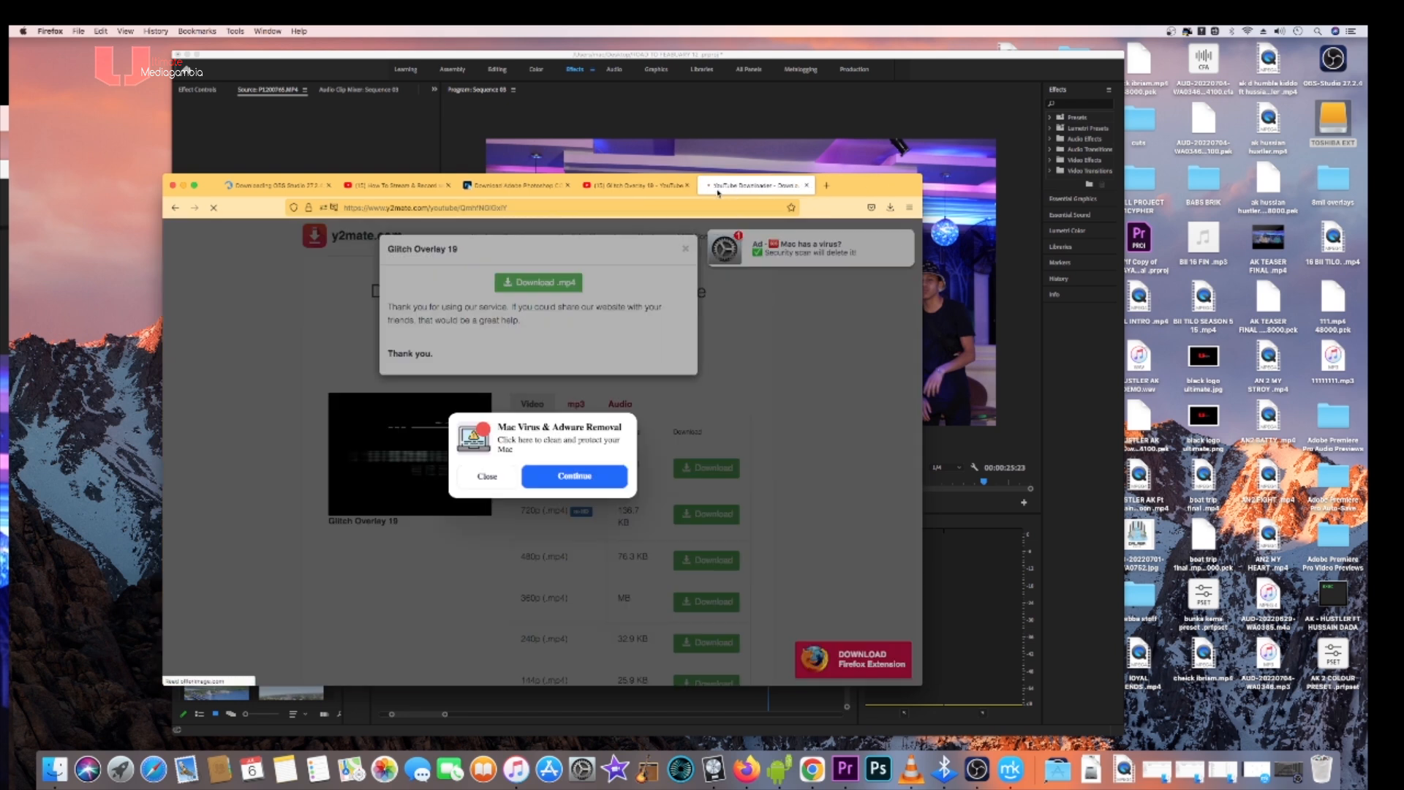
left_click(471, 486)
left_click(544, 289)
left_click(547, 285)
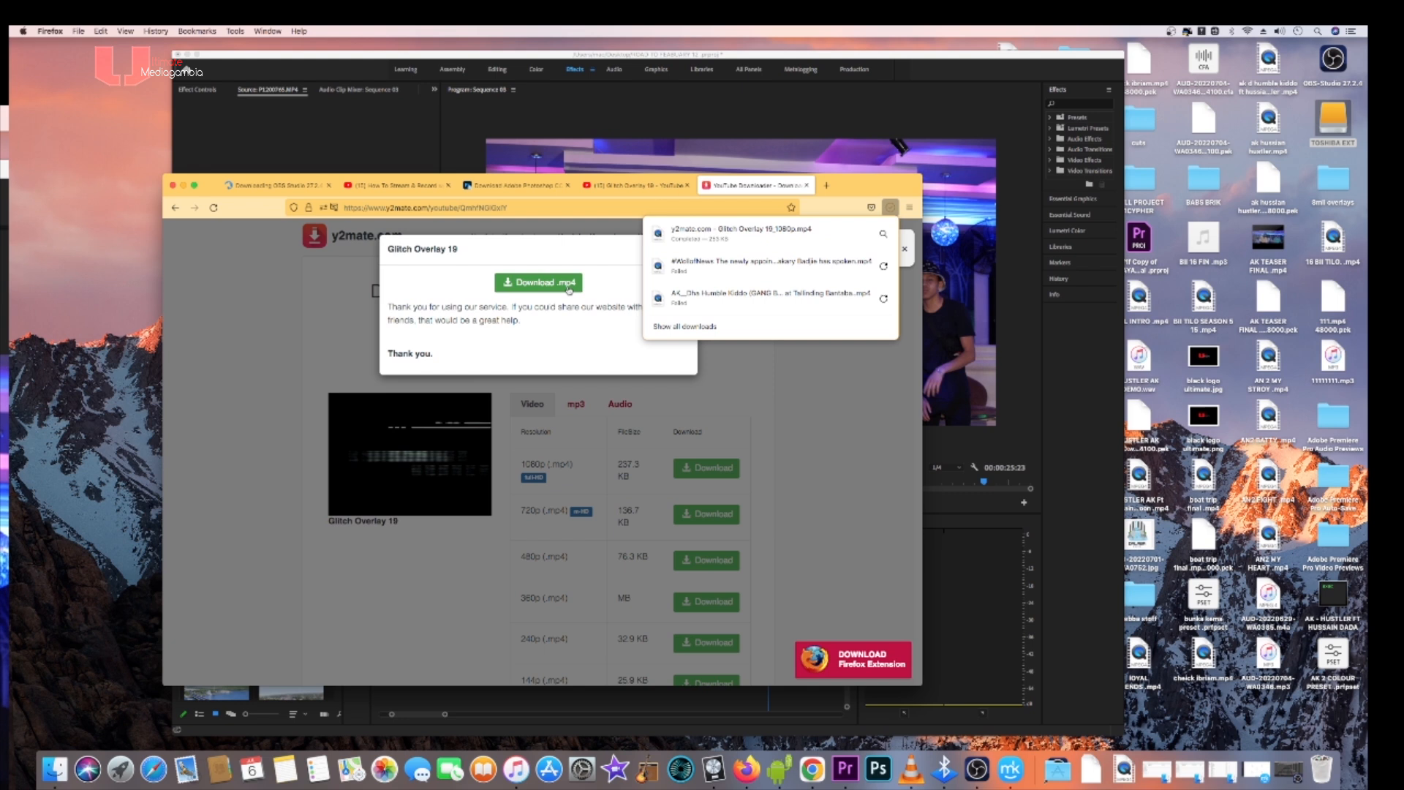
- Reveal the downloaded Glitch Overlay 19 file in Finder's Downloads folder
right_click(786, 235)
left_click(824, 251)
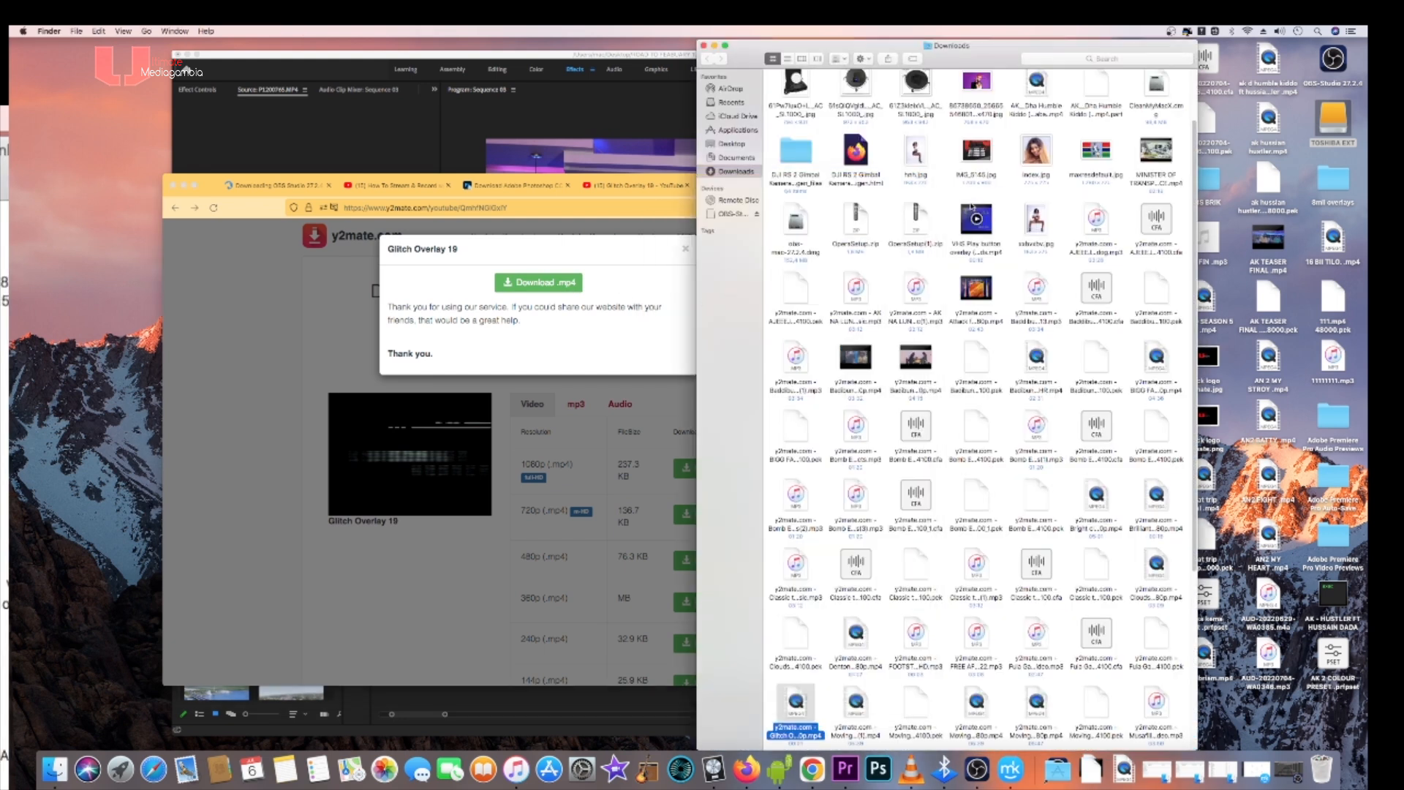
scroll(916, 561, "up", 2)
scroll(916, 561, "down", 5)
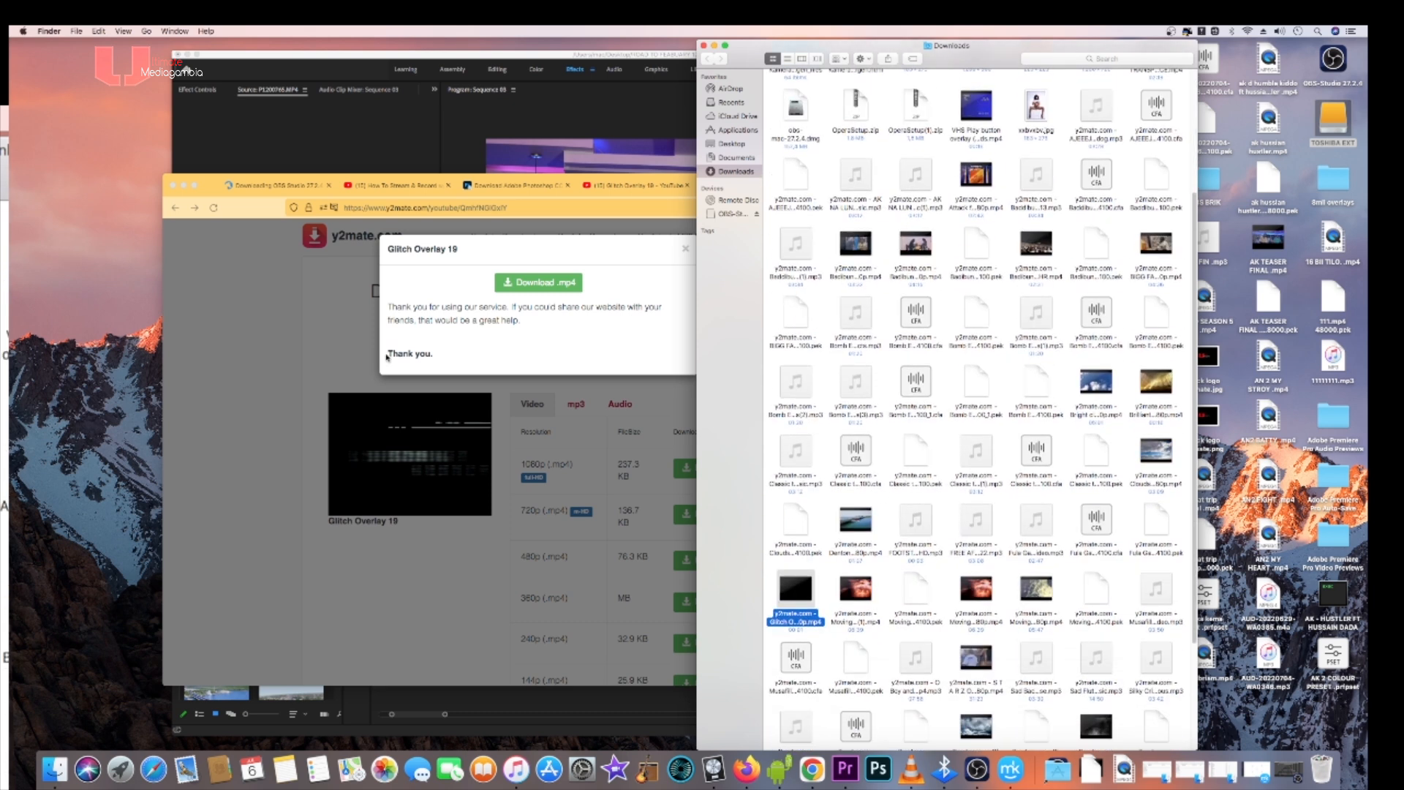
- Import the Glitch Overlay 19 file from Finder into the Premiere Pro project and clear the browser and Finder windows away
left_click(184, 187)
left_click_drag(799, 578, 254, 623)
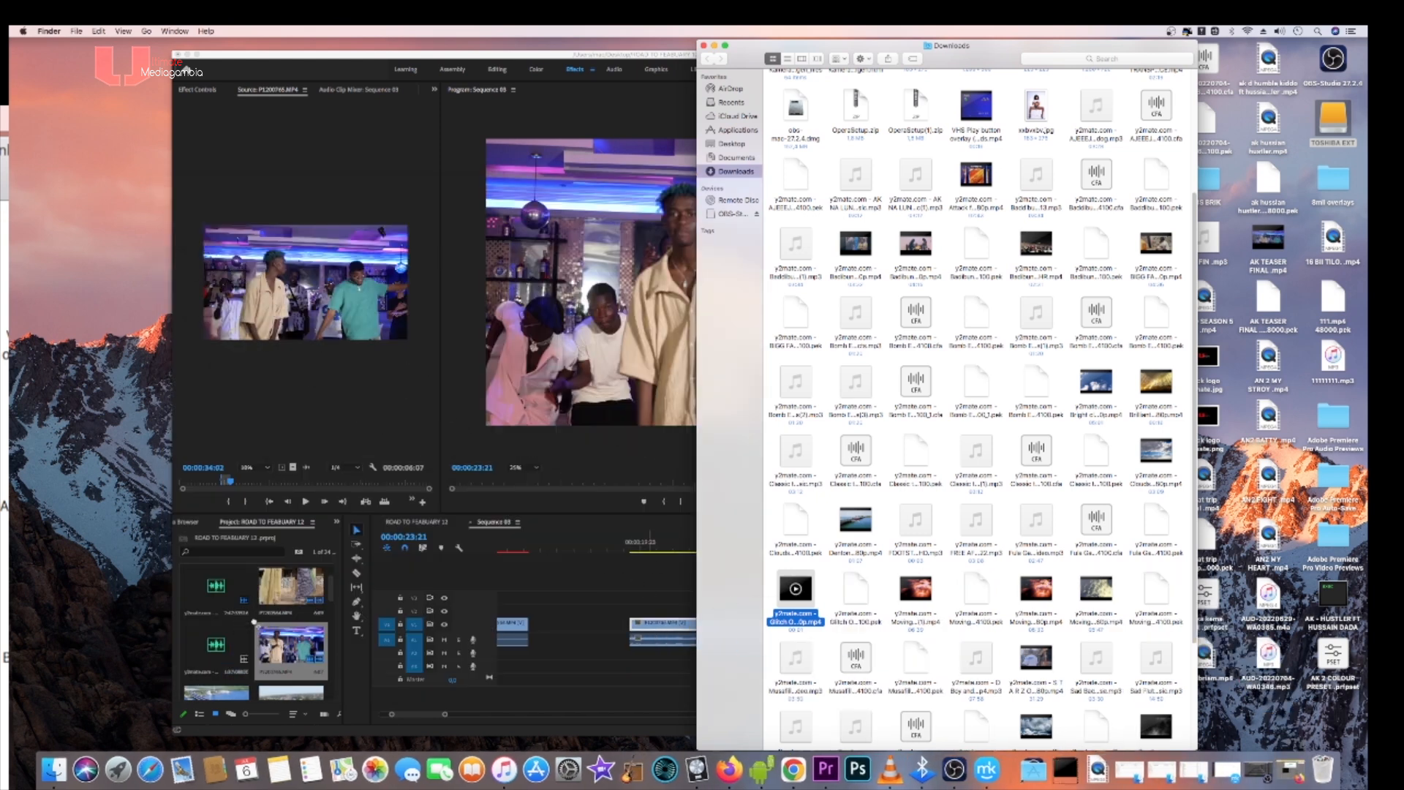
left_click(714, 46)
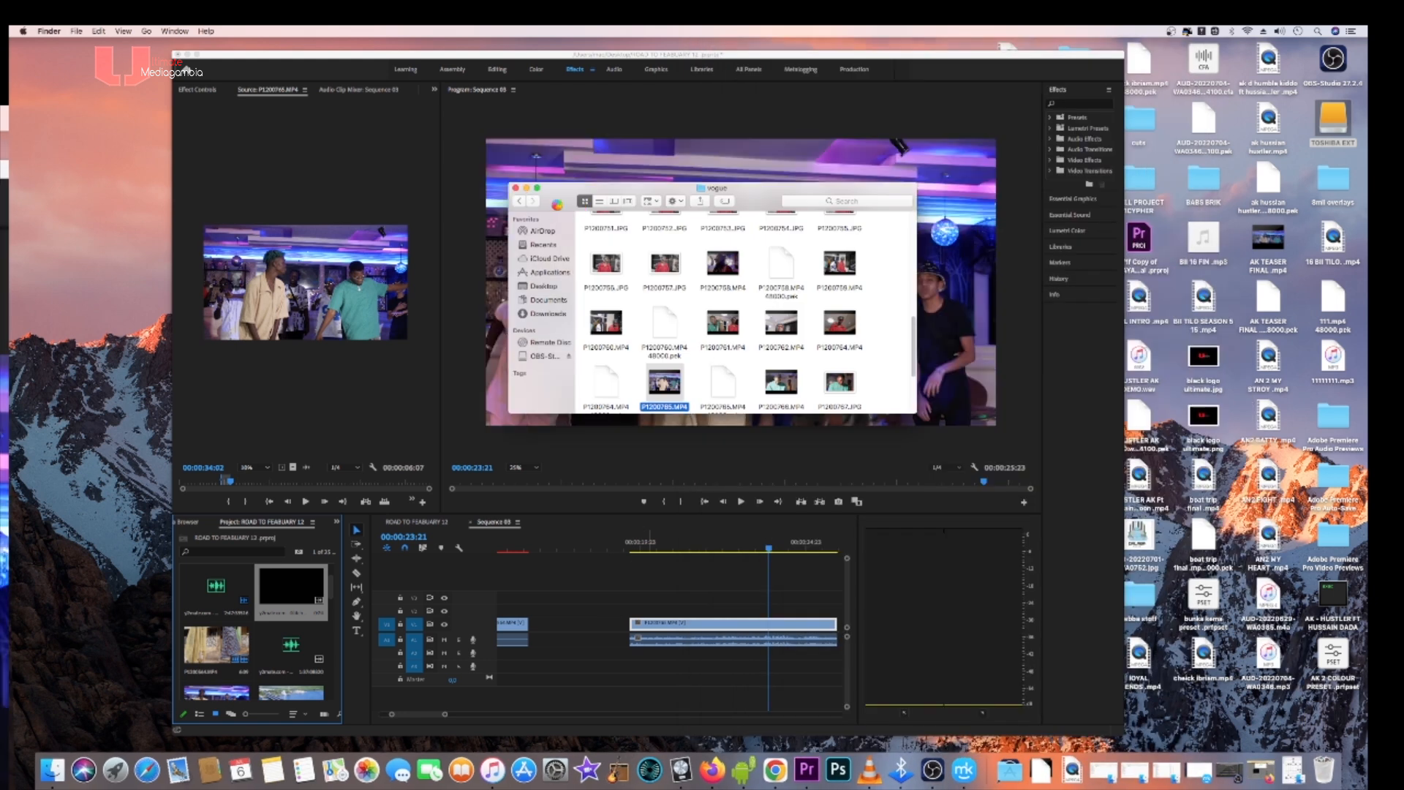
left_click(526, 188)
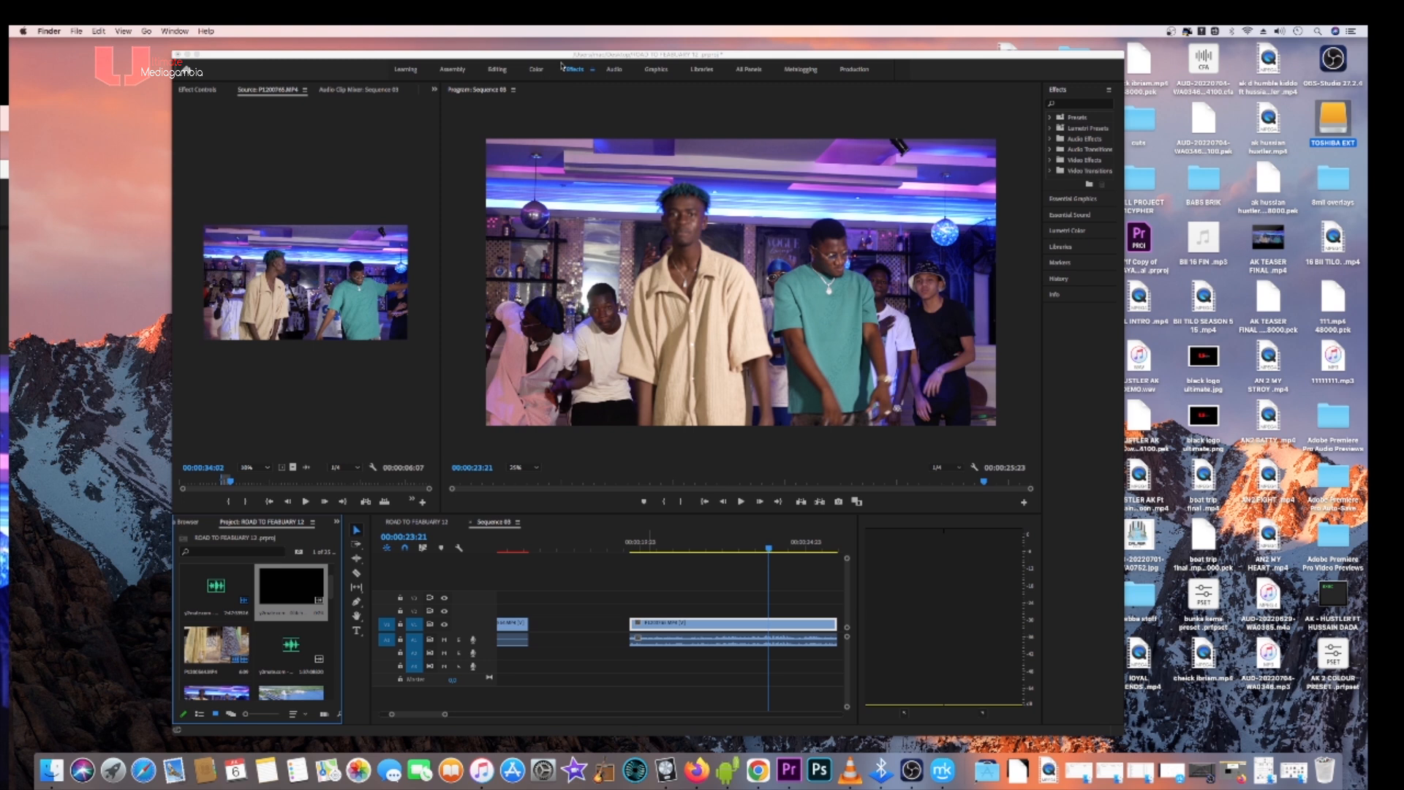
- Open the imported glitch overlay in the Source monitor and preview it
left_click(562, 59)
double_click(293, 589)
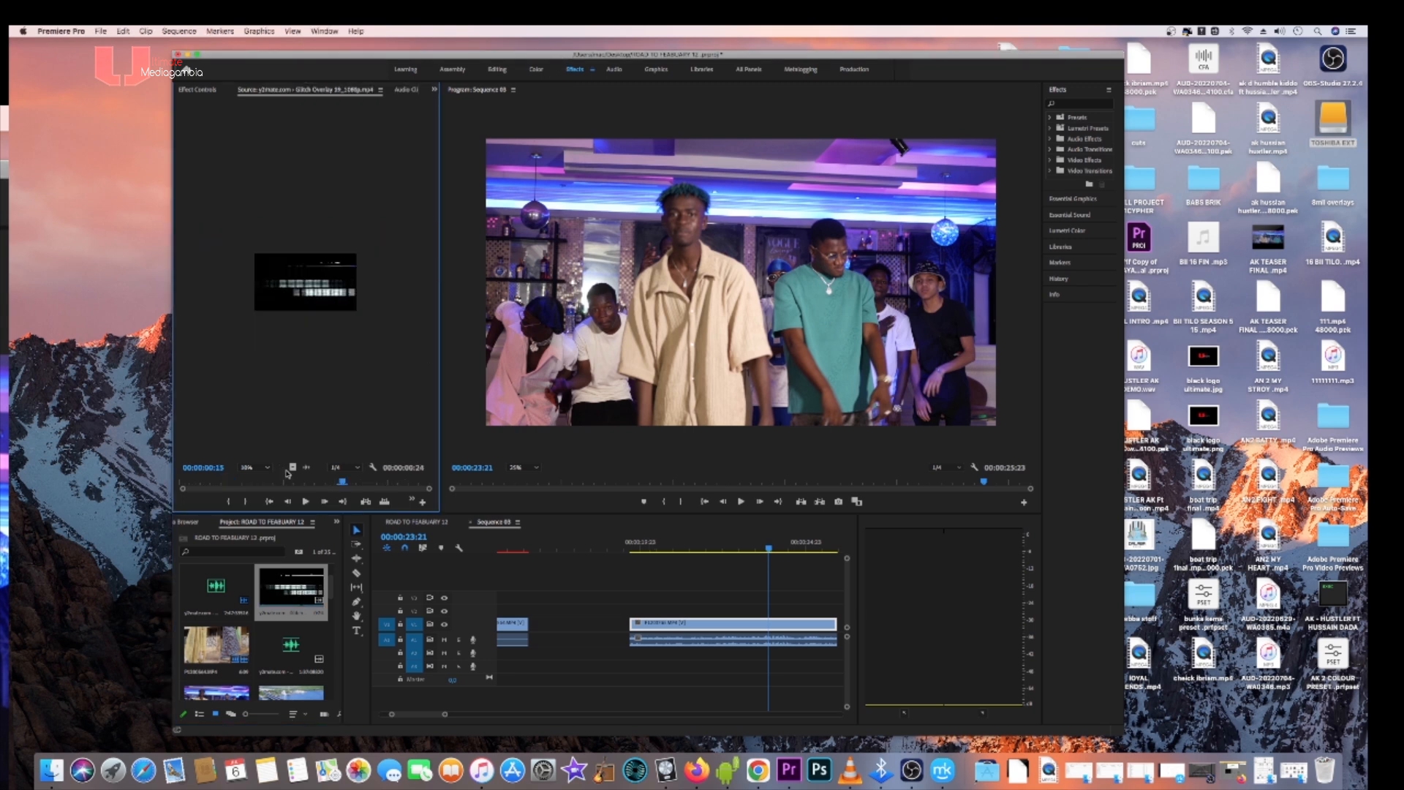
key("space")
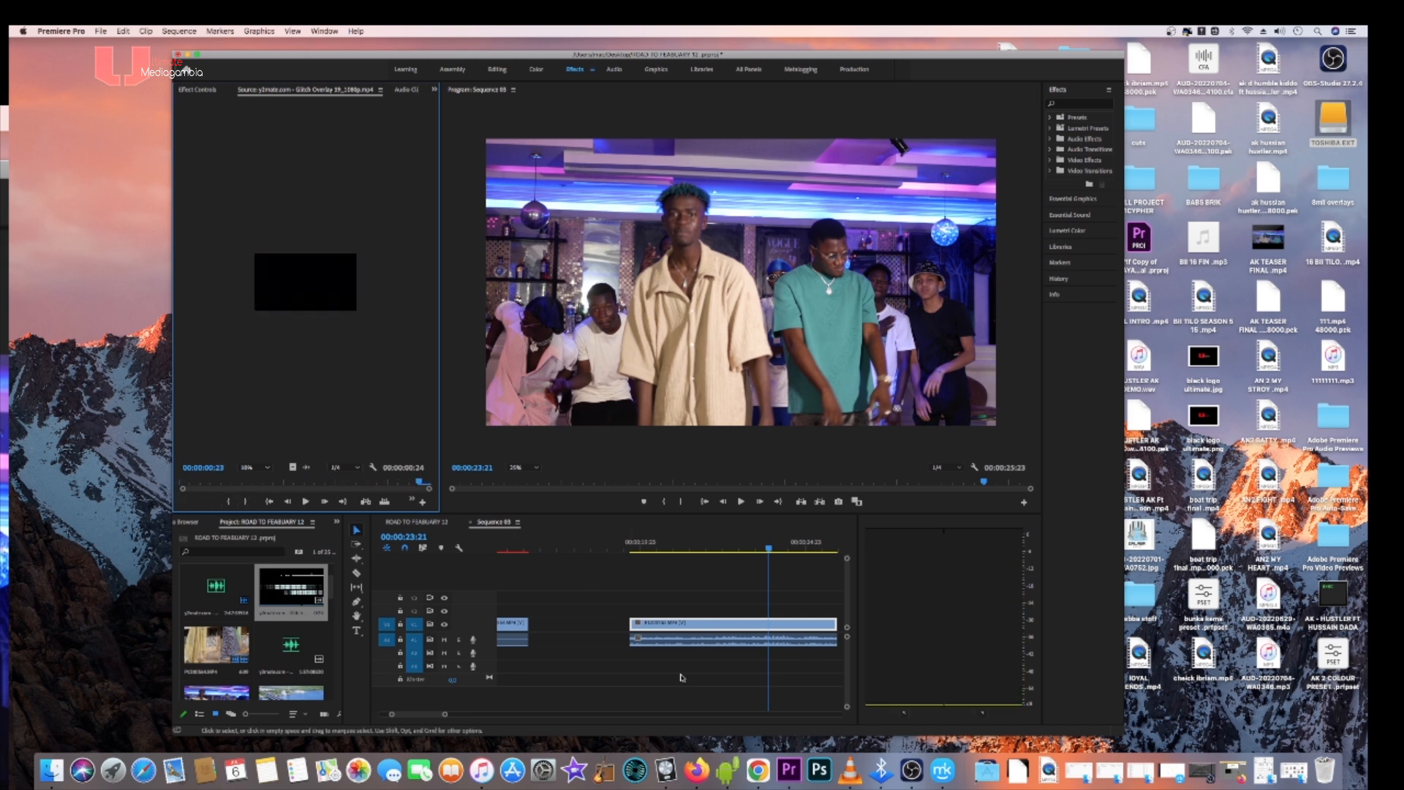
- Place only the video of the glitch overlay on track V2 above the club clip, at about 00:00:23:10
left_click_drag(444, 717, 472, 717)
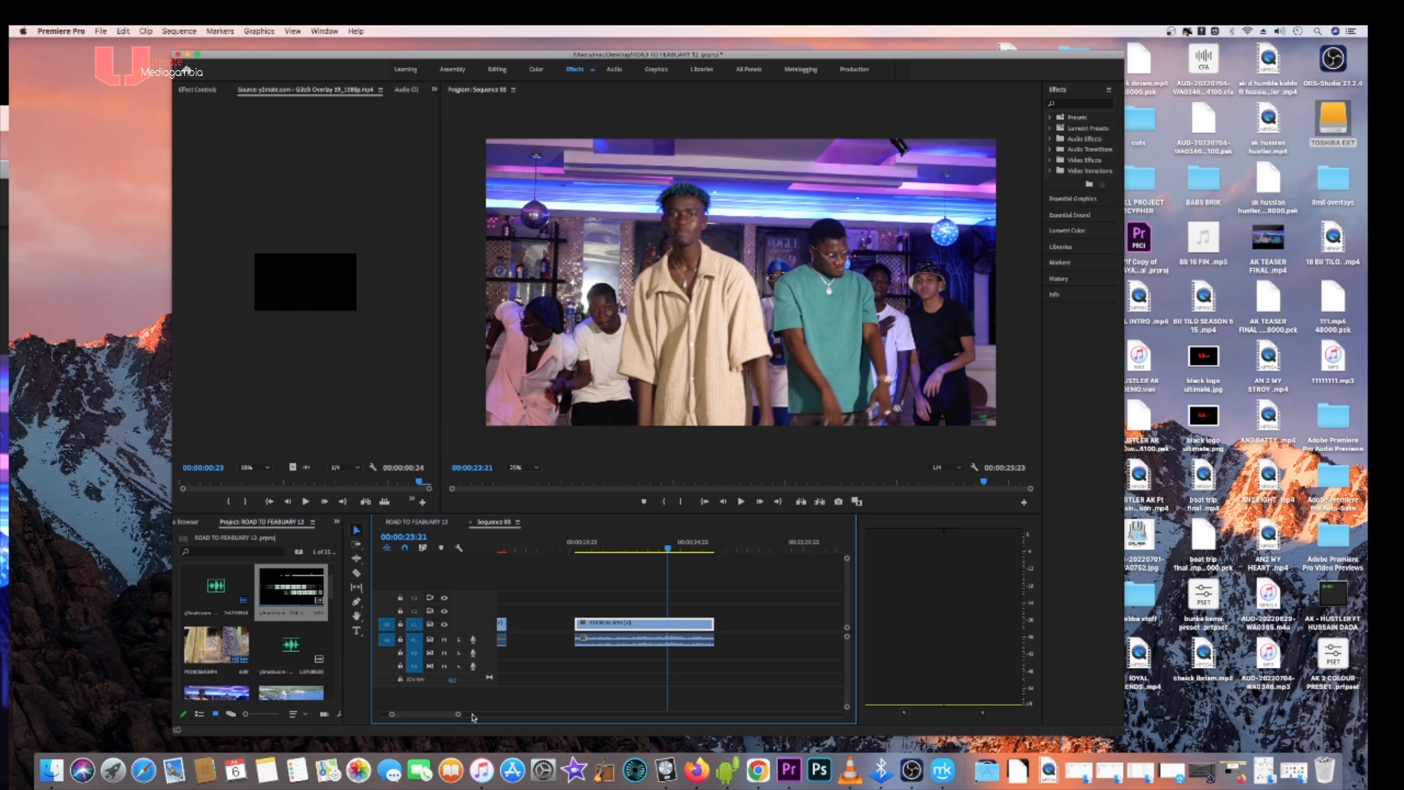
left_click_drag(292, 474, 663, 569)
left_click(658, 548)
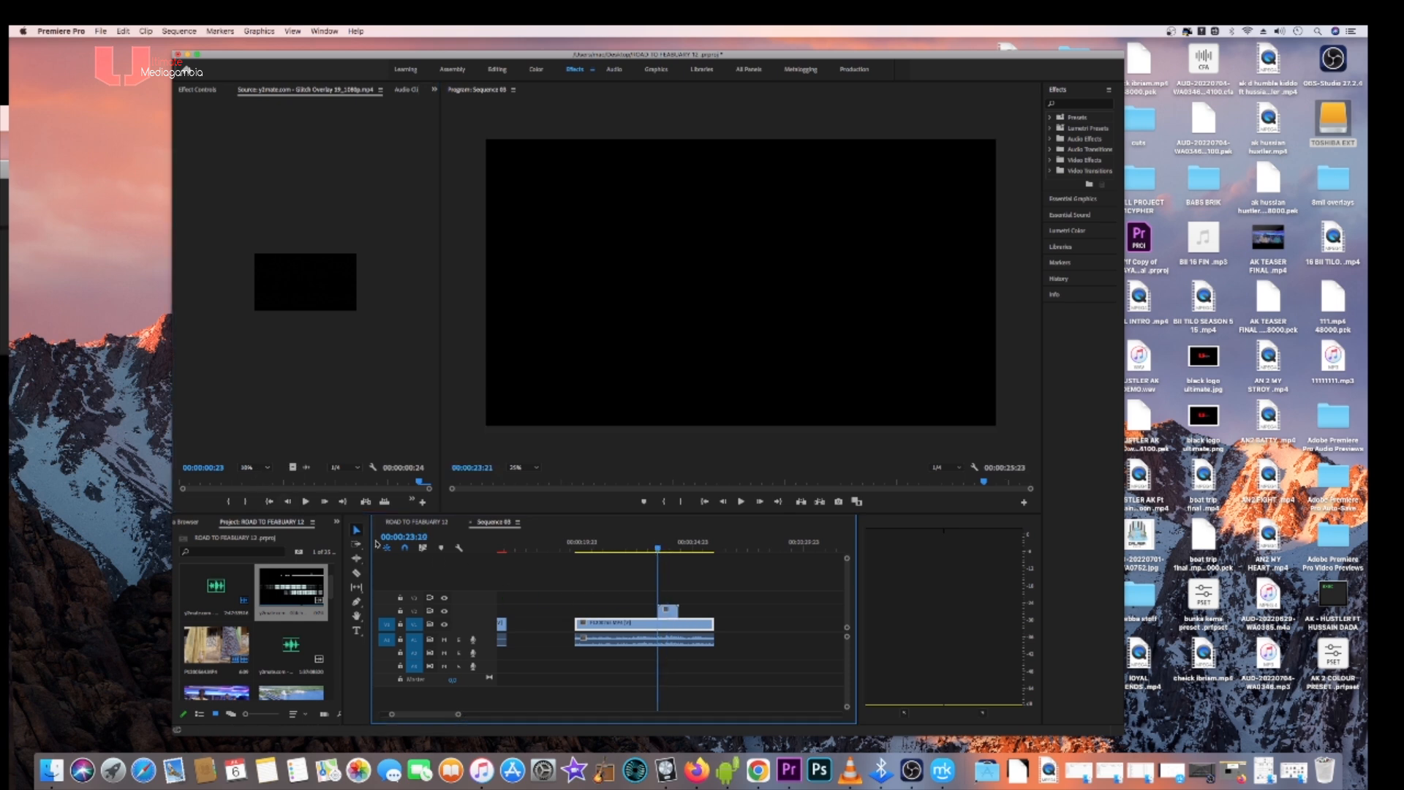
- Fit the glitch overlay clip on V2 to the sequence with Set to Frame Size
left_click(667, 611)
right_click(669, 616)
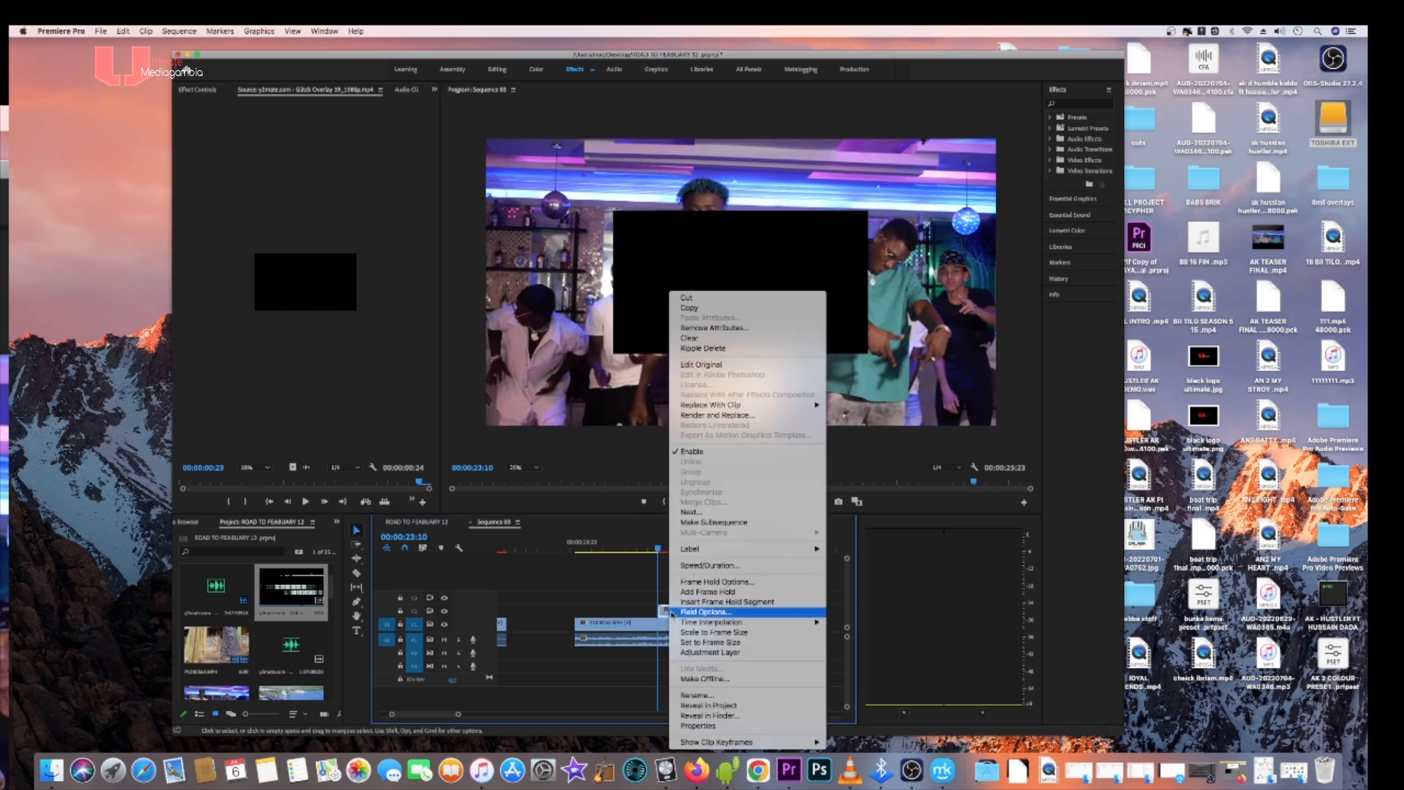
left_click(717, 643)
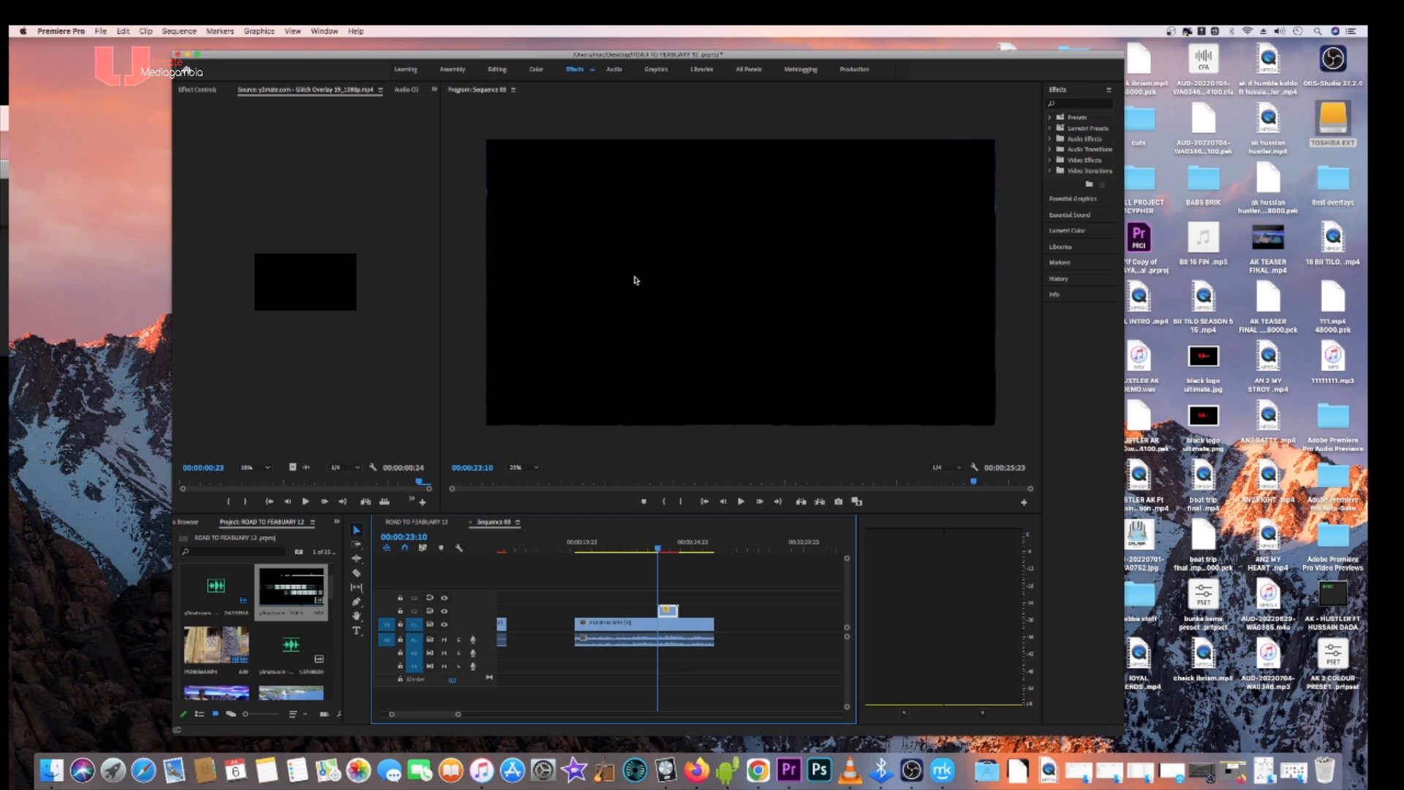
- Set the glitch overlay clip's opacity blend mode to Screen
left_click(195, 91)
left_click(336, 257)
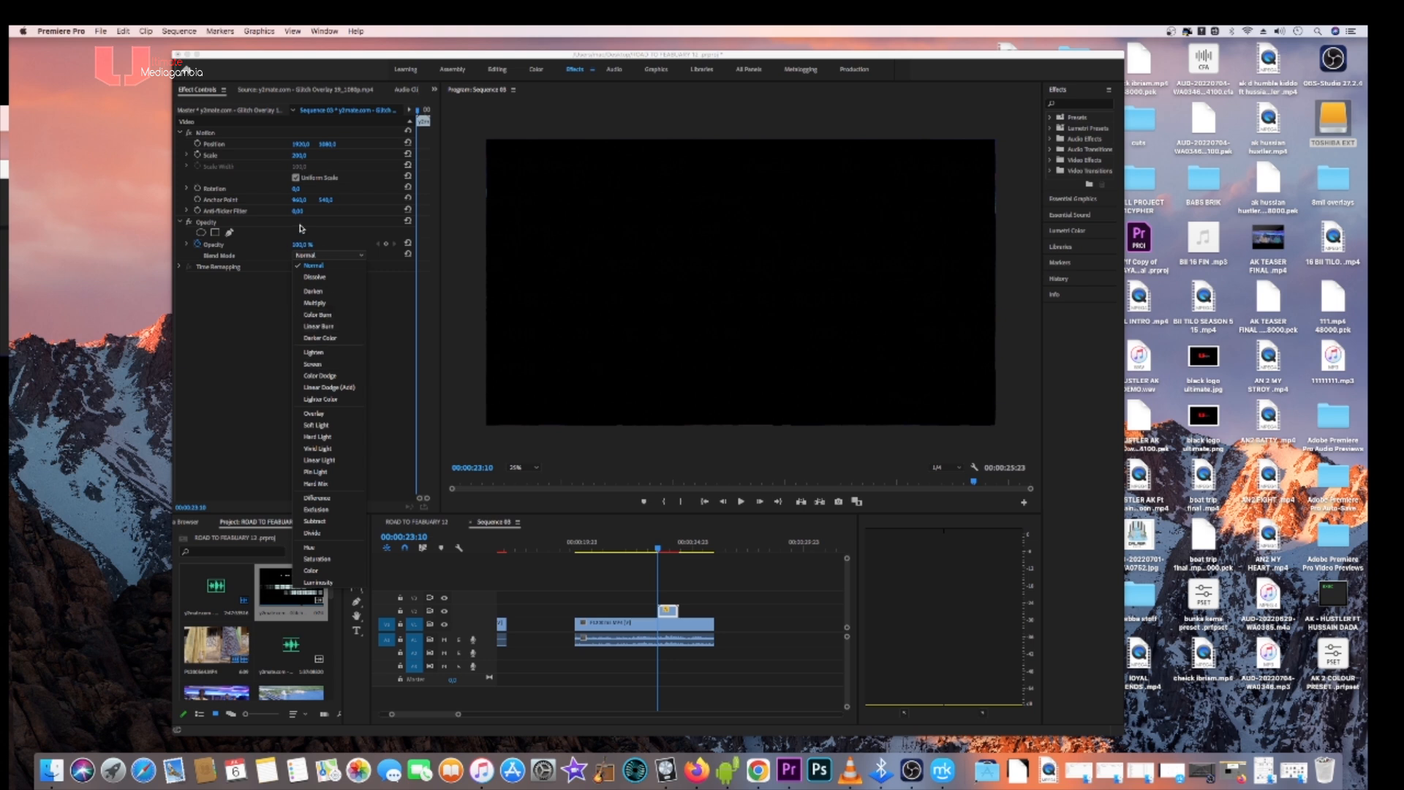
left_click(312, 364)
- Play back the section of the sequence under the glitch overlay several times to review the blended effect
left_click(650, 545)
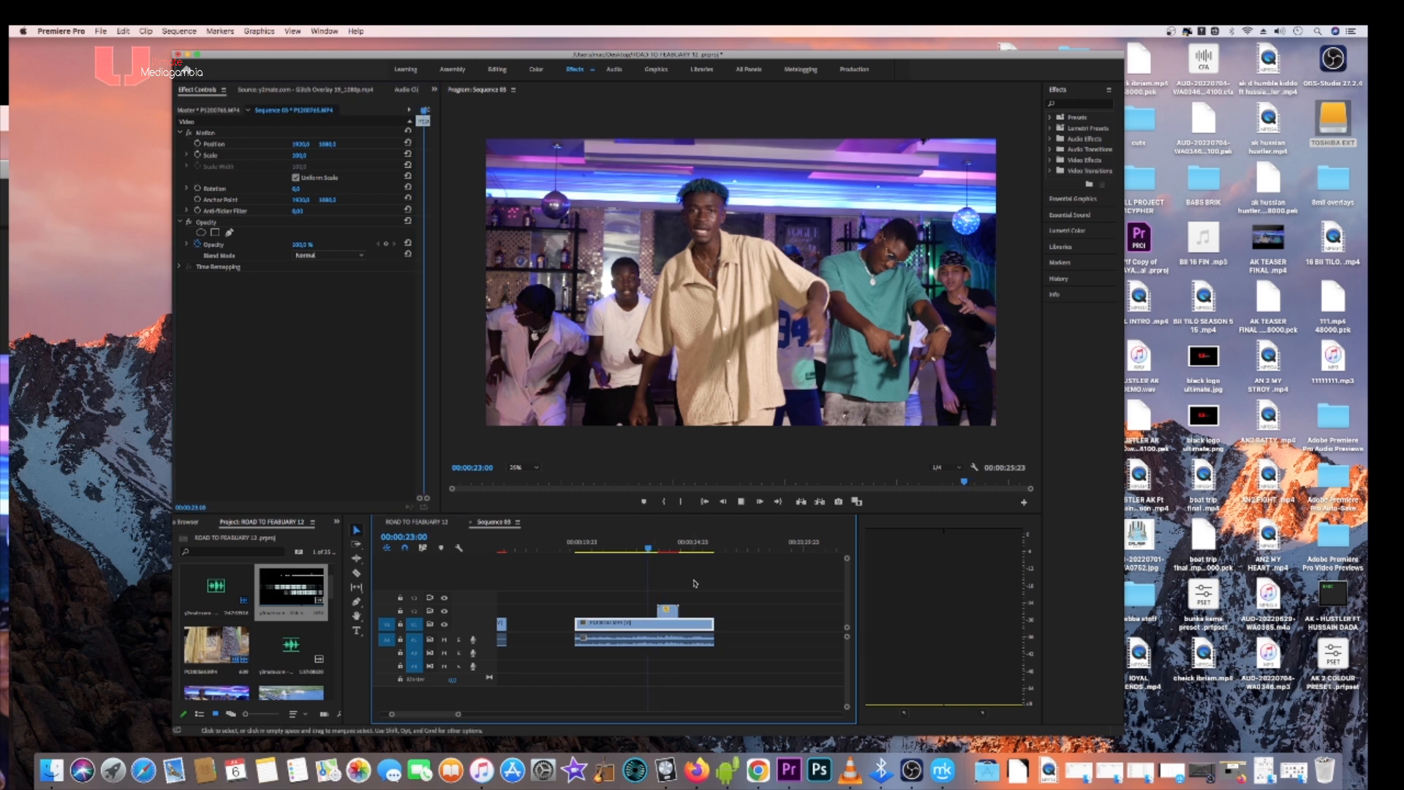
key("space")
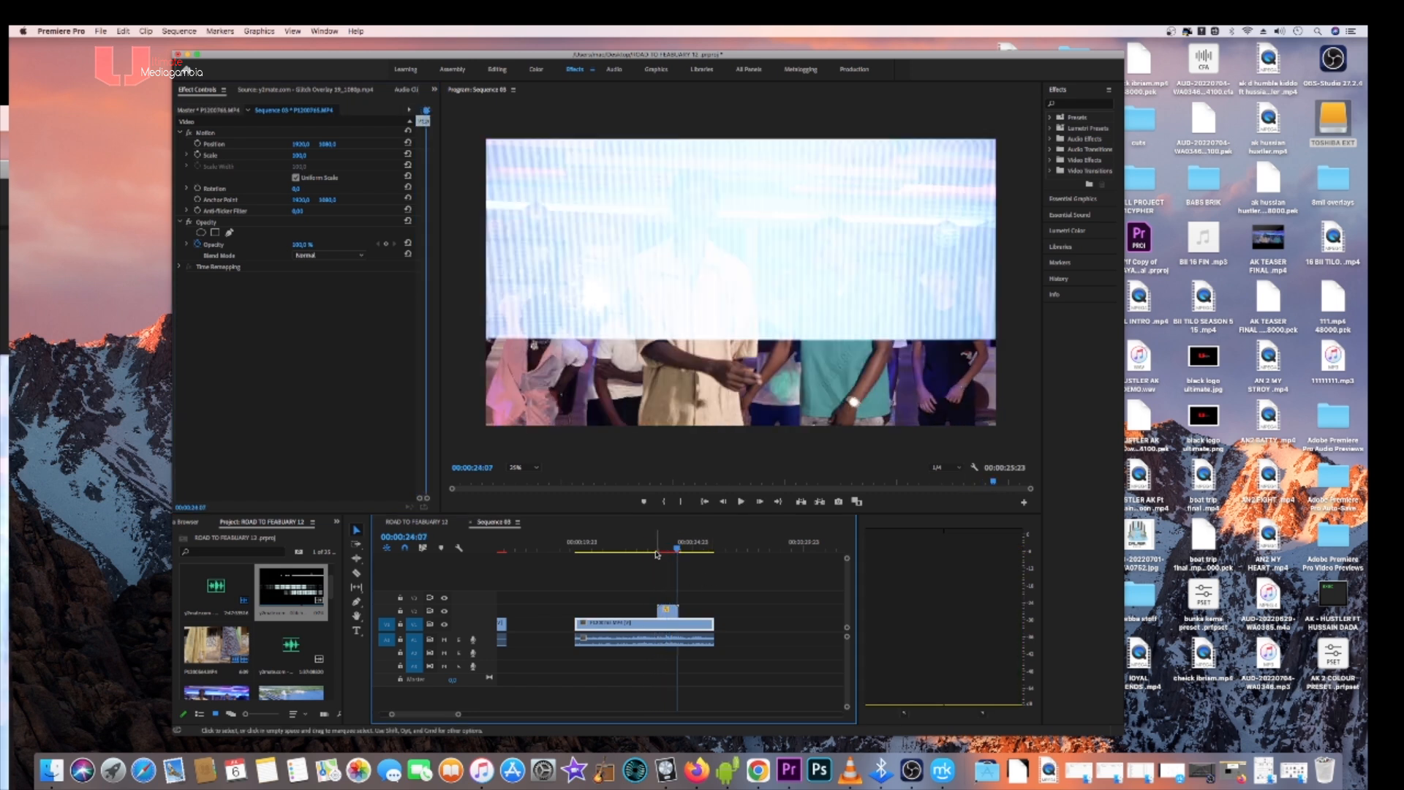
left_click(654, 548)
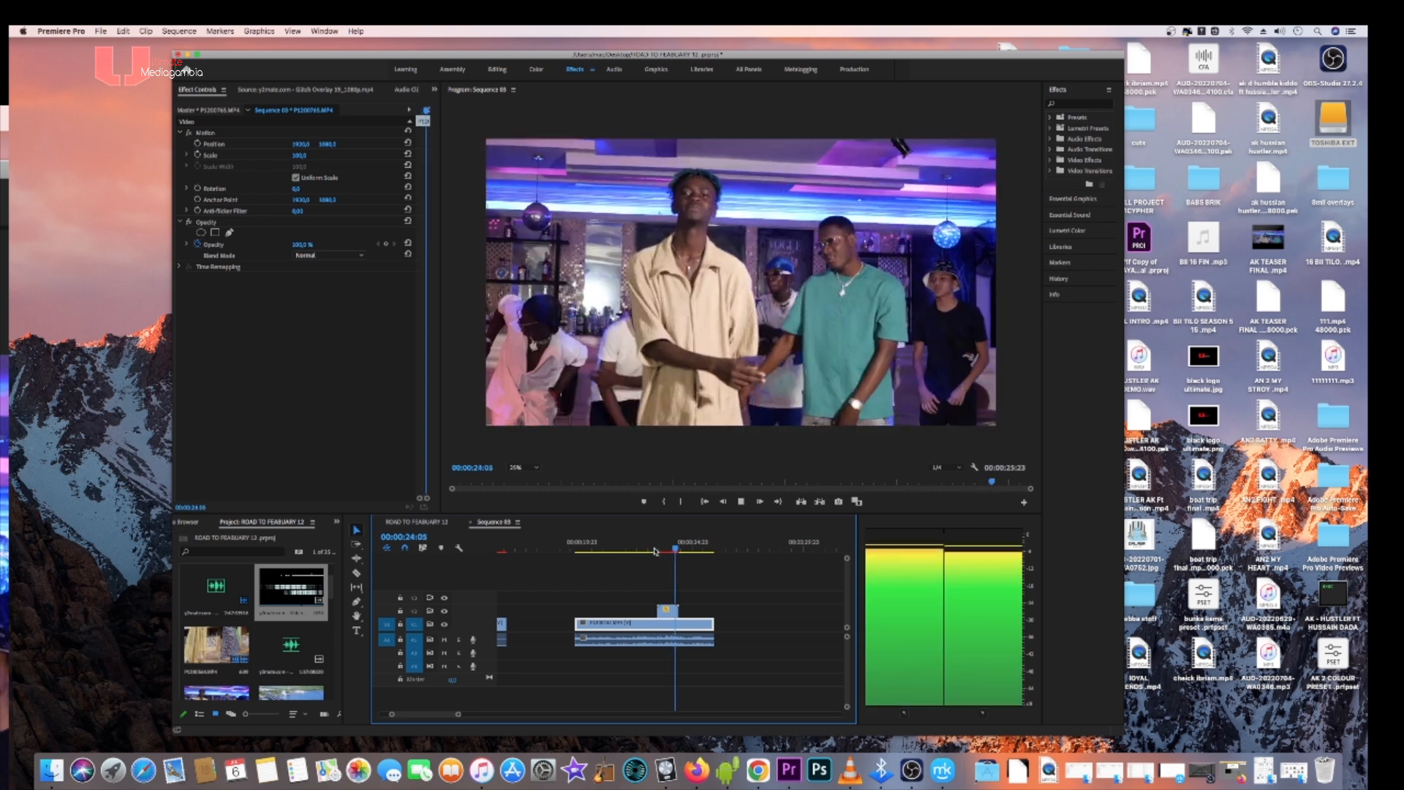
left_click(655, 549)
key("space")
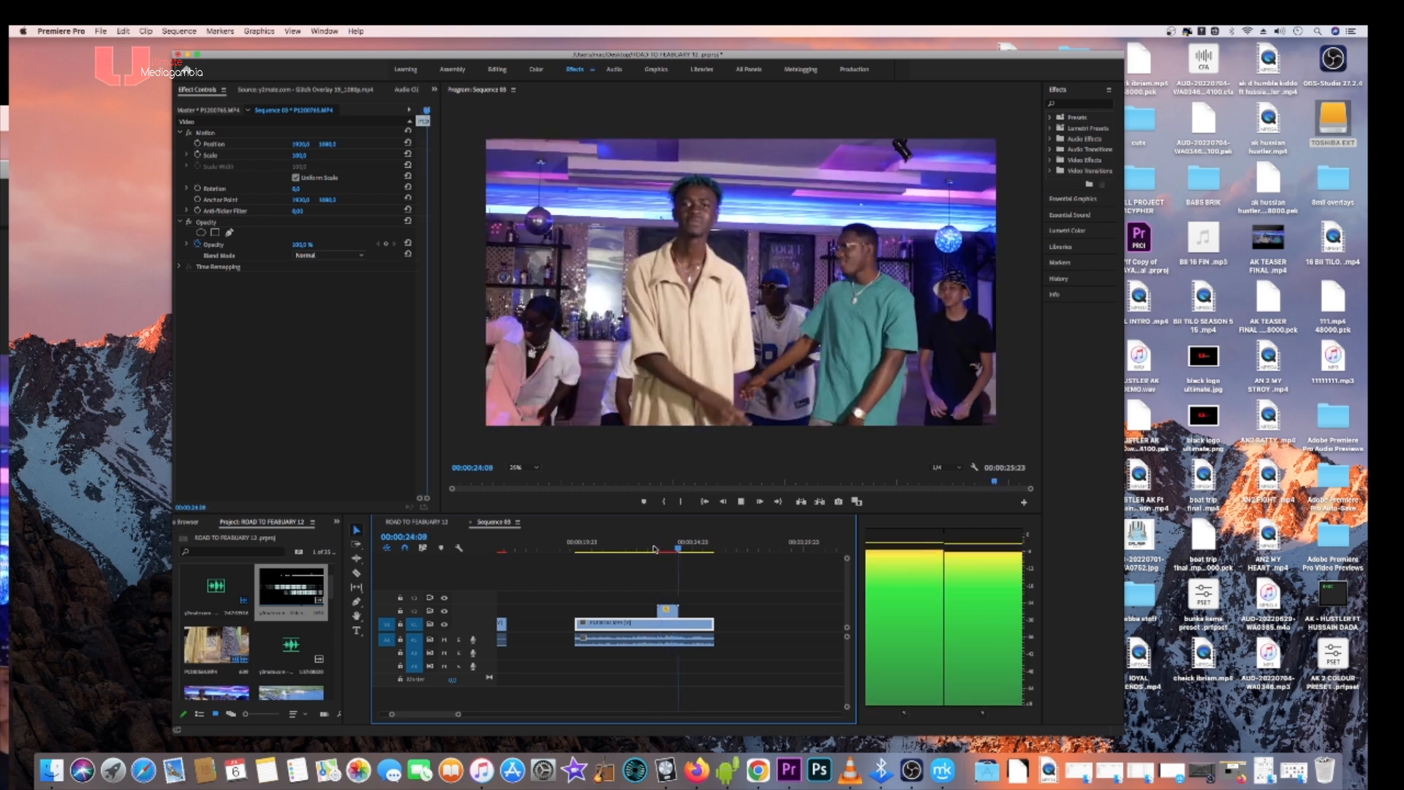
key("space")
- Move the glitch overlay on V2 earlier, over the first half of the club clip, and play back that section
left_click_drag(667, 610, 618, 618)
left_click(593, 550)
key("space")
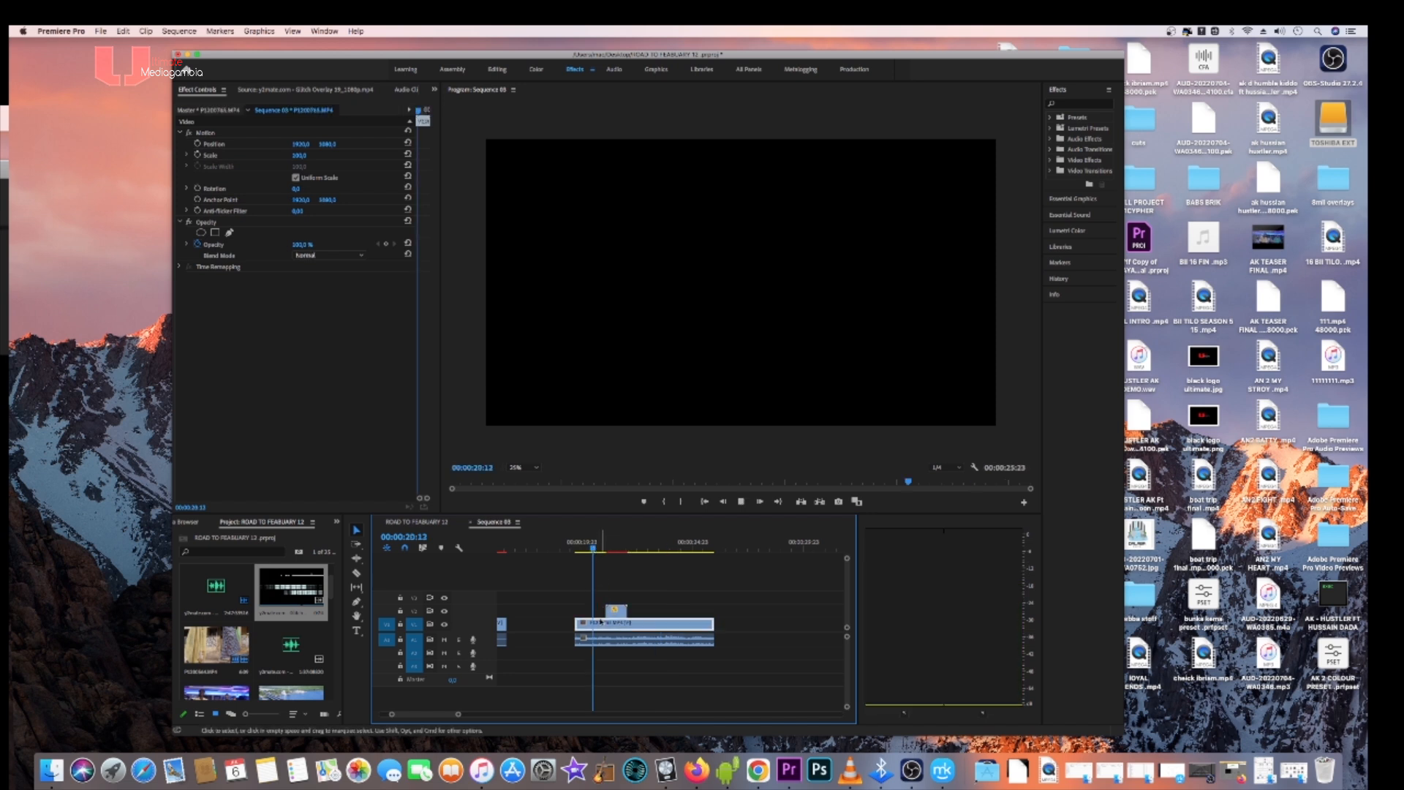
left_click(638, 674)
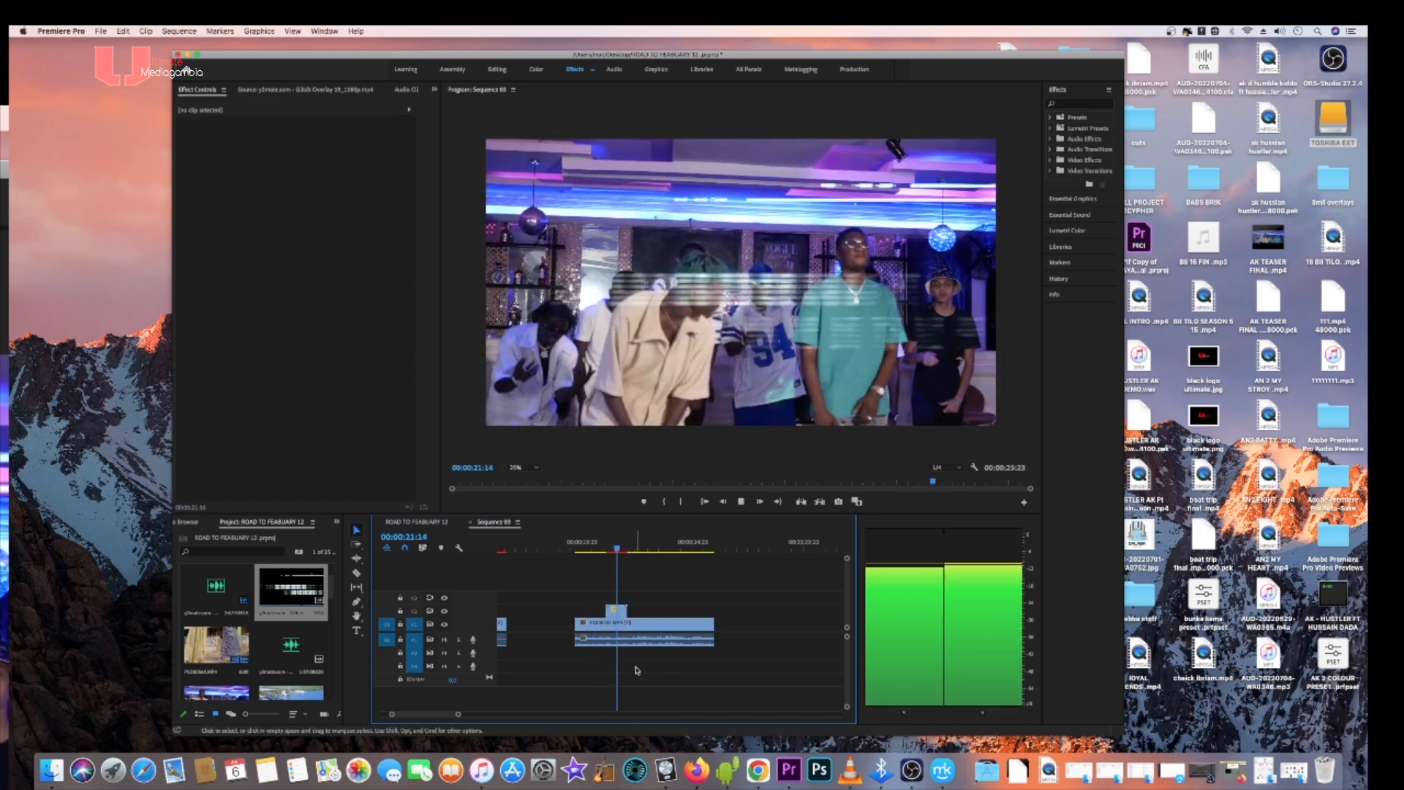
left_click(605, 550)
key("space")
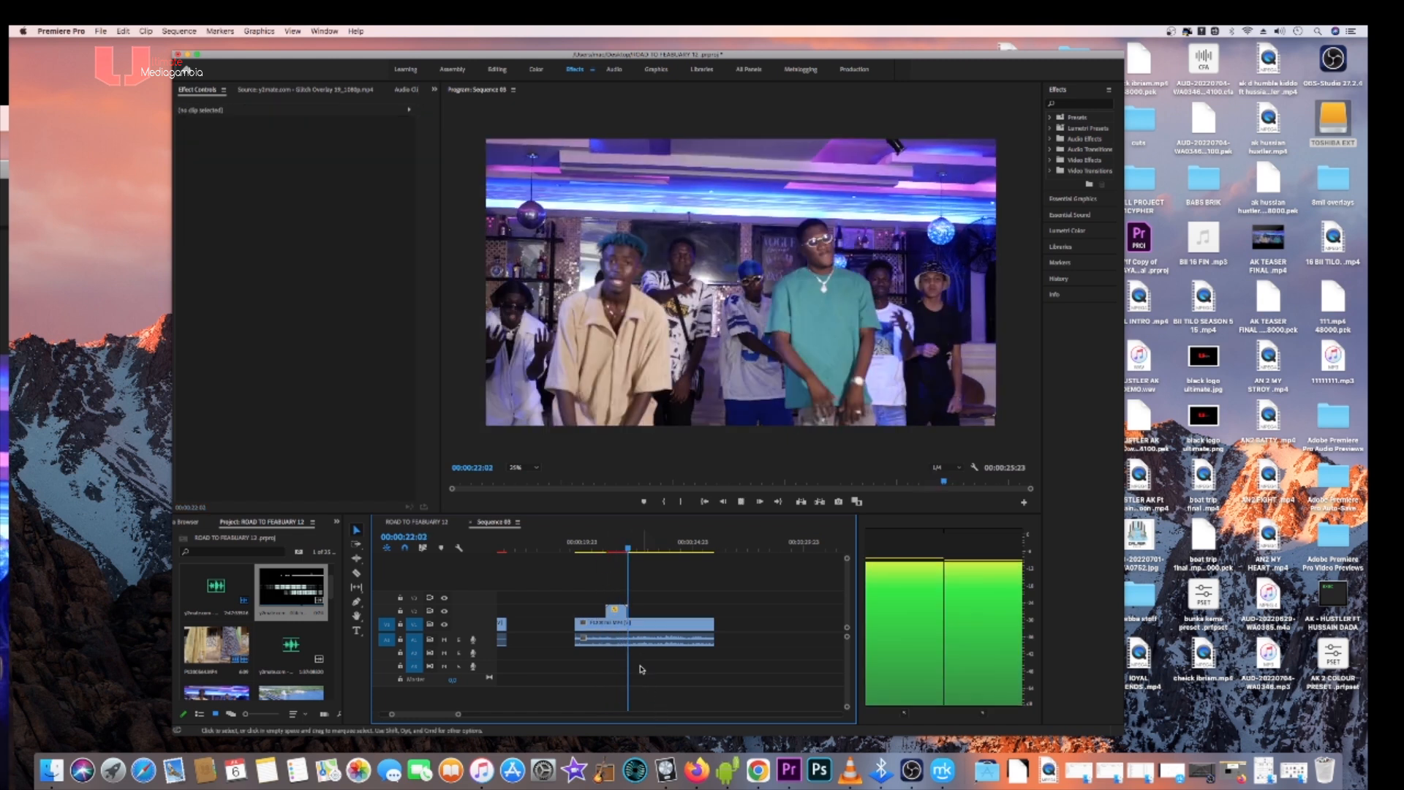
left_click(740, 502)
- Import the old film overlay video from the desktop's Best overlays folder into the Premiere Pro project
double_click(1332, 178)
scroll(660, 417, "down", 1)
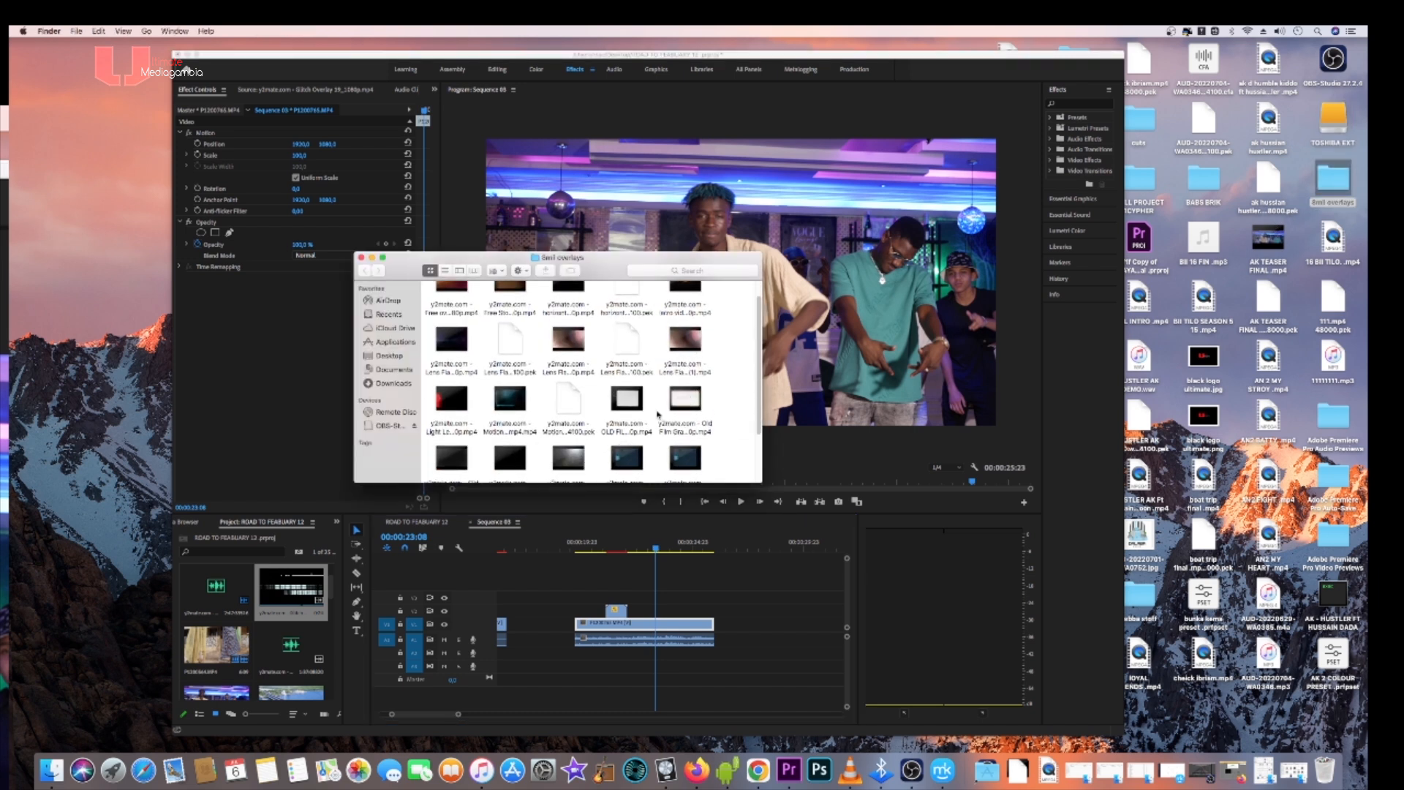
left_click(634, 396)
left_click_drag(635, 395, 276, 661)
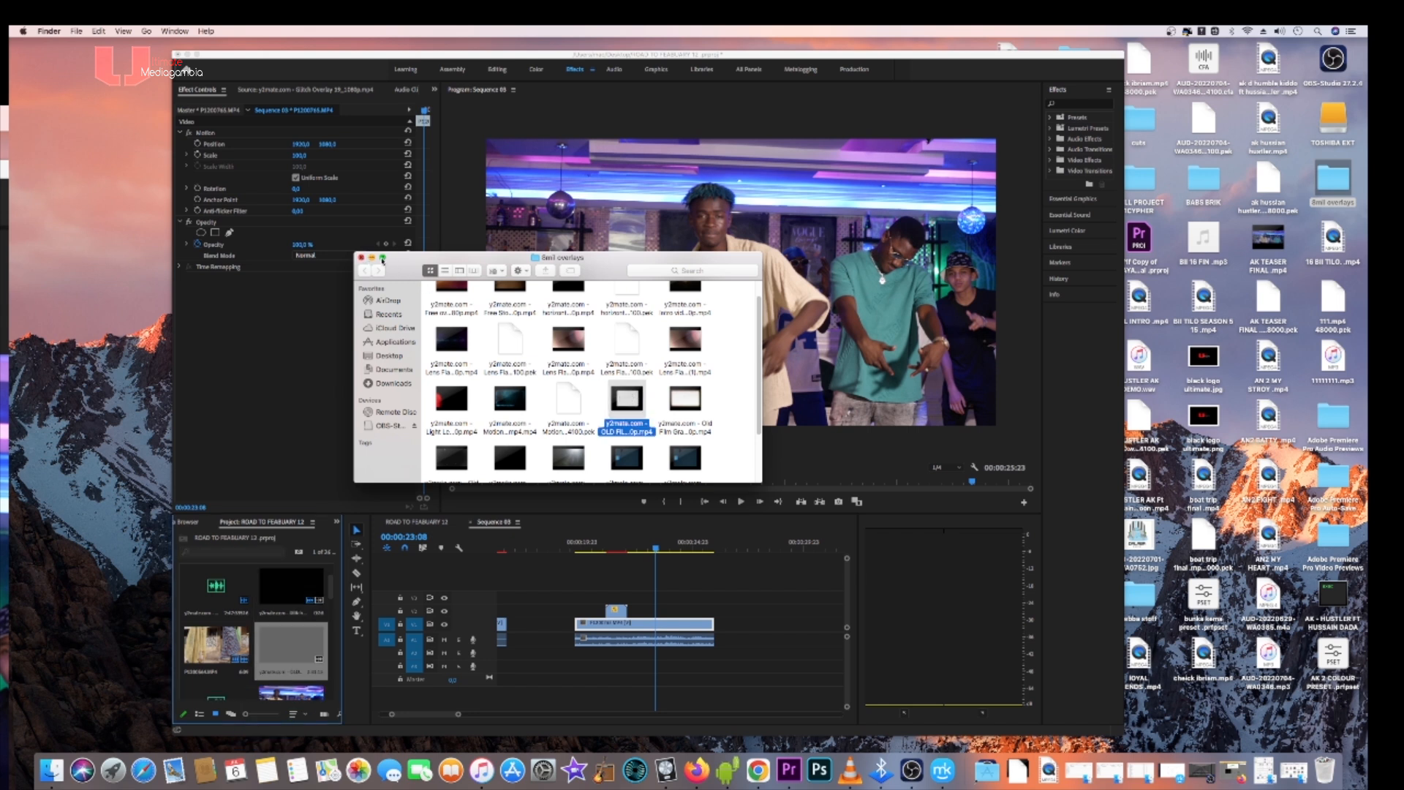
- Open the imported old film overlay in the Source monitor, preview it, and widen the Source monitor panel
left_click(296, 664)
double_click(303, 648)
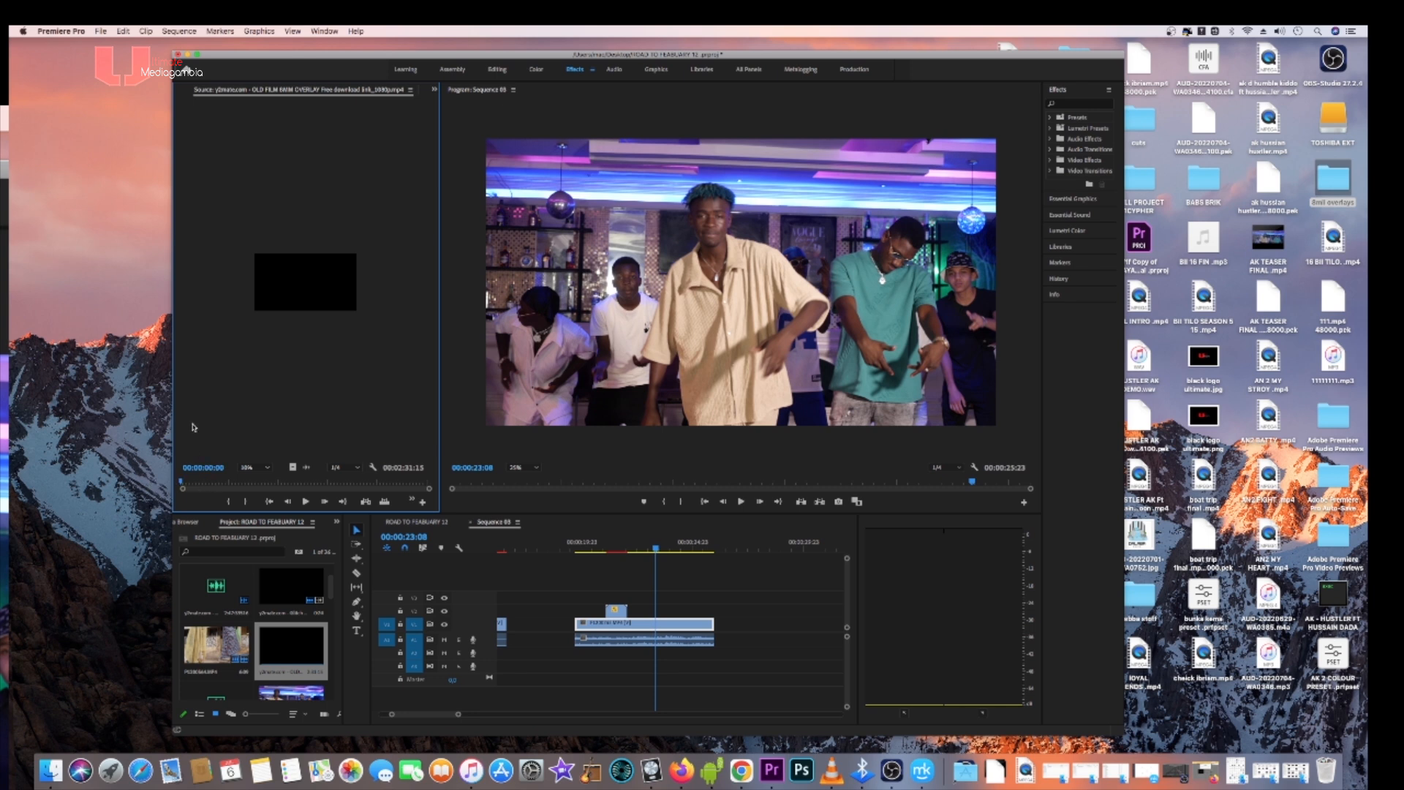
left_click_drag(171, 398, 84, 453)
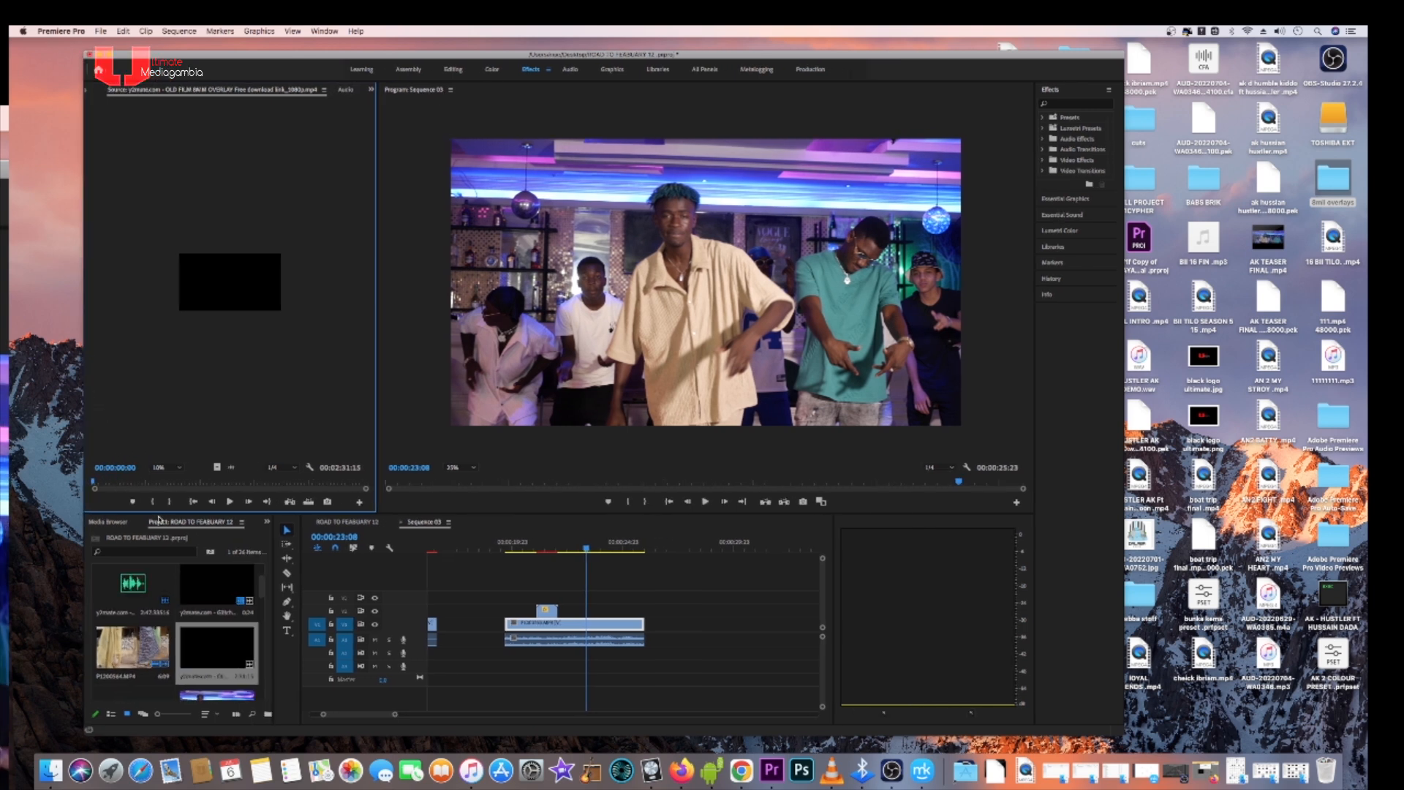
key("space")
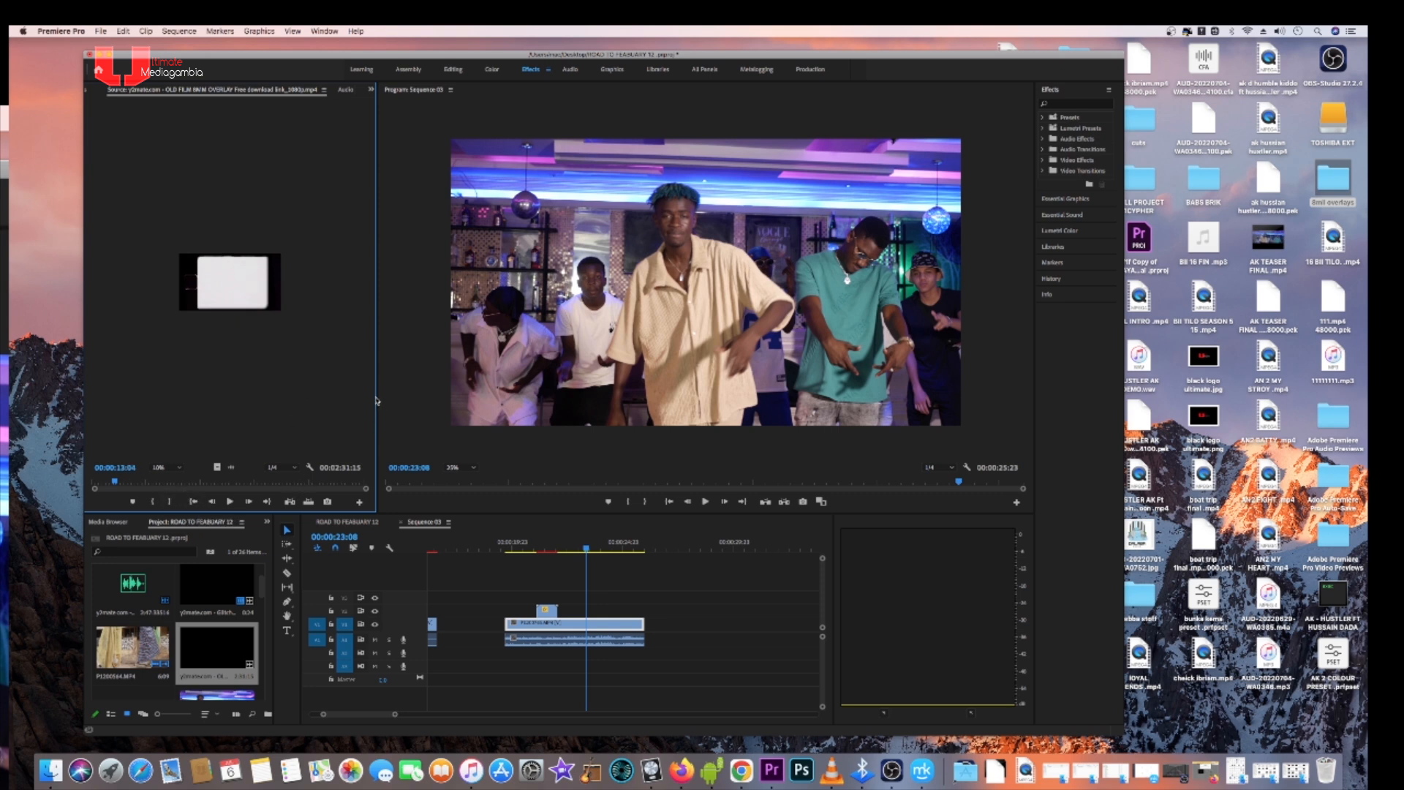
left_click_drag(378, 398, 532, 399)
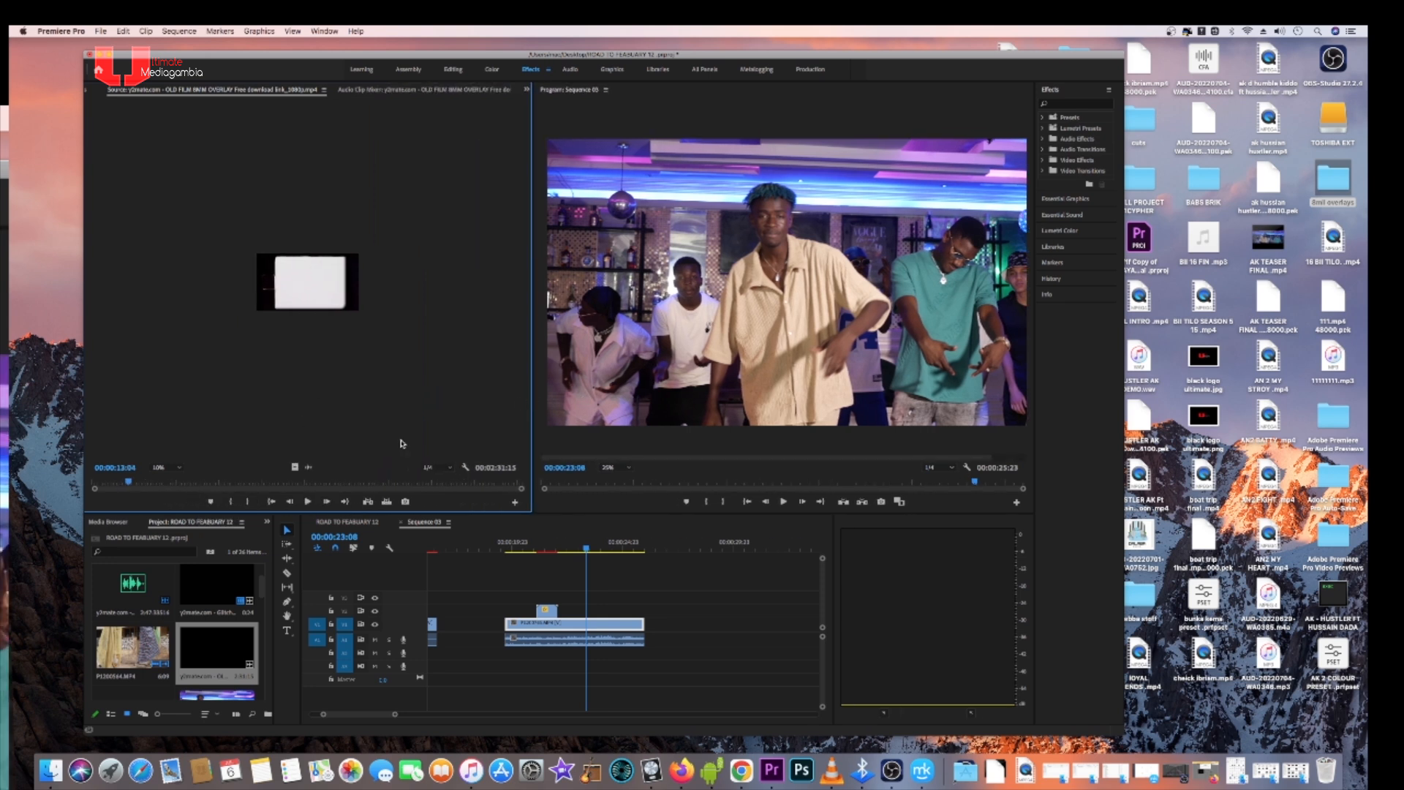
- Set the Source monitor's zoom level to 25% and continue playing the old film overlay
left_click(177, 468)
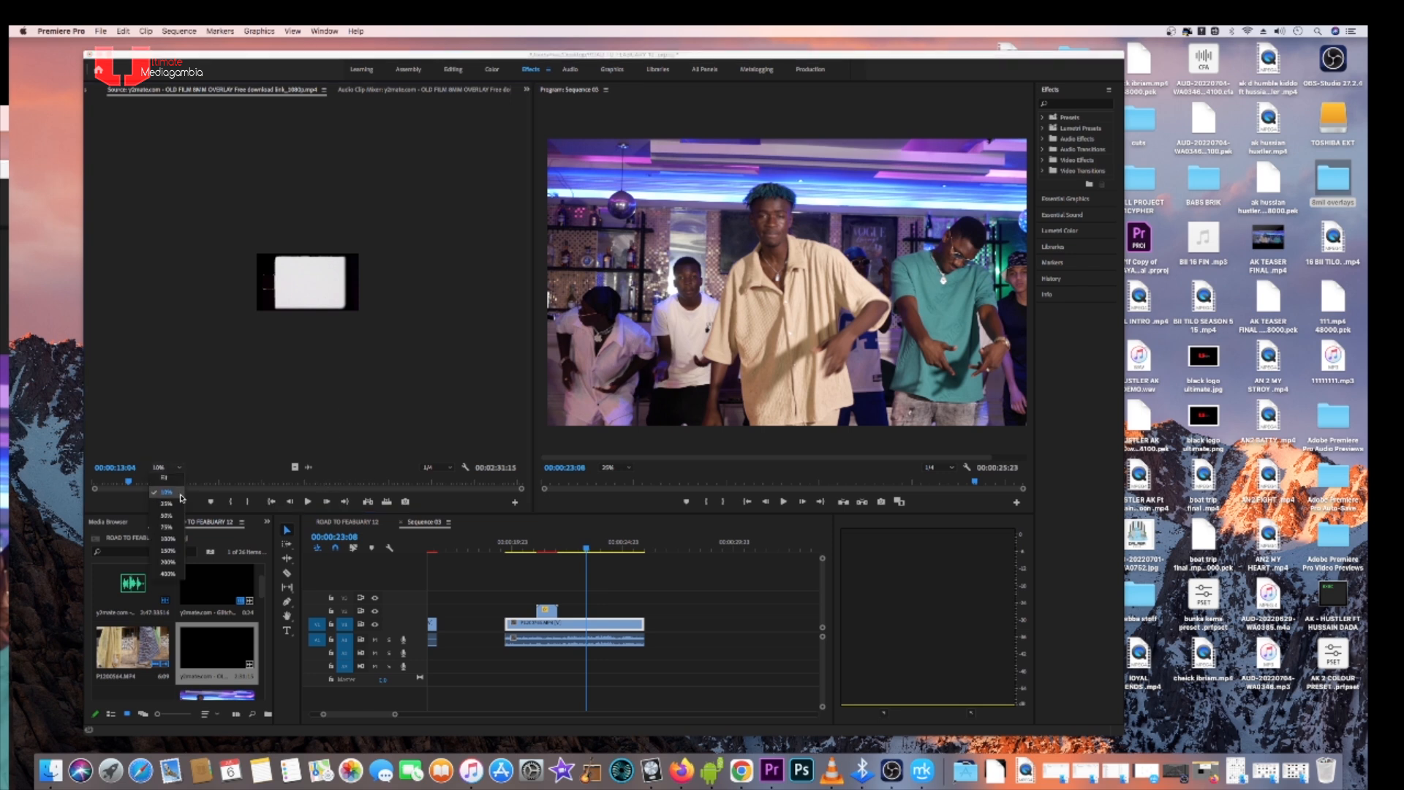
left_click(179, 512)
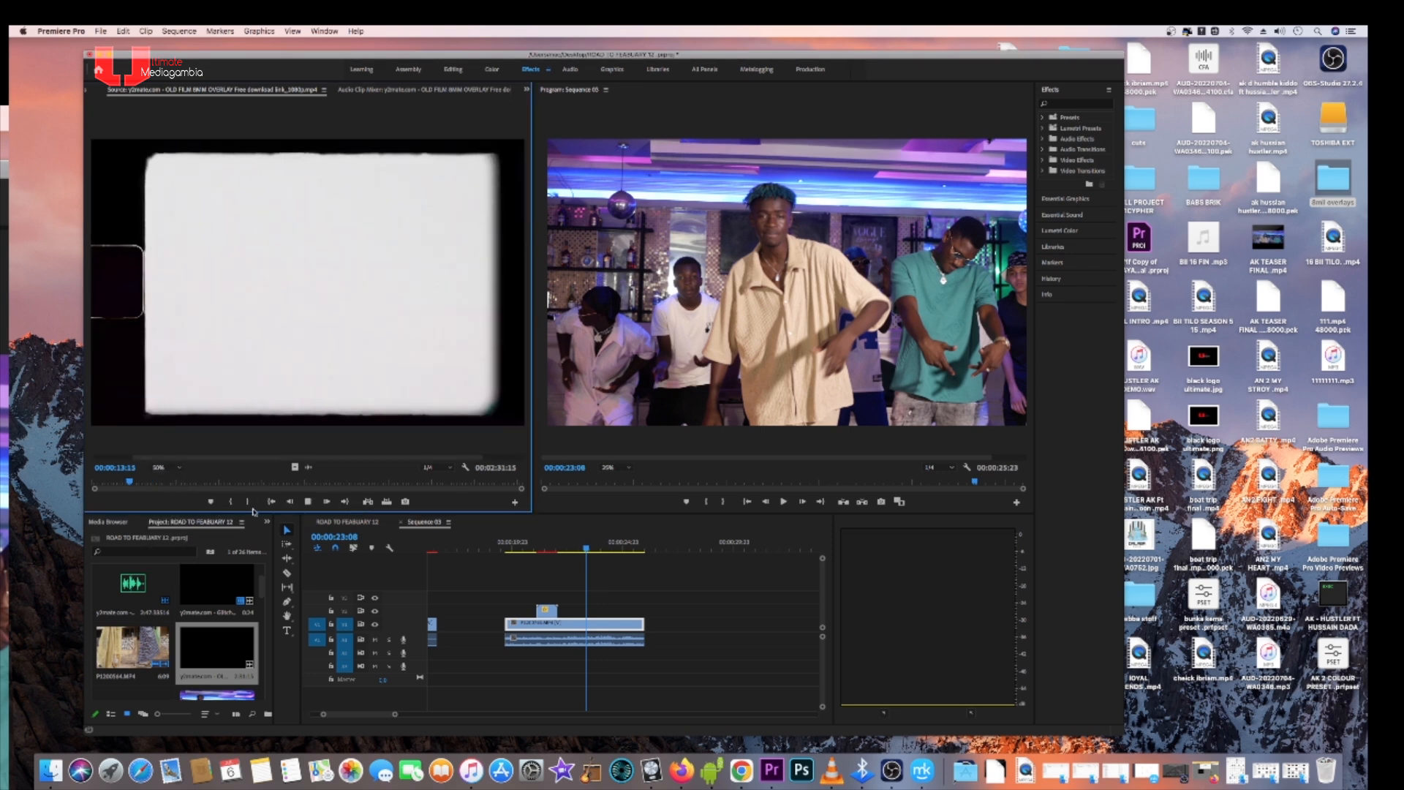
key("space")
left_click(180, 468)
left_click(173, 507)
key("space")
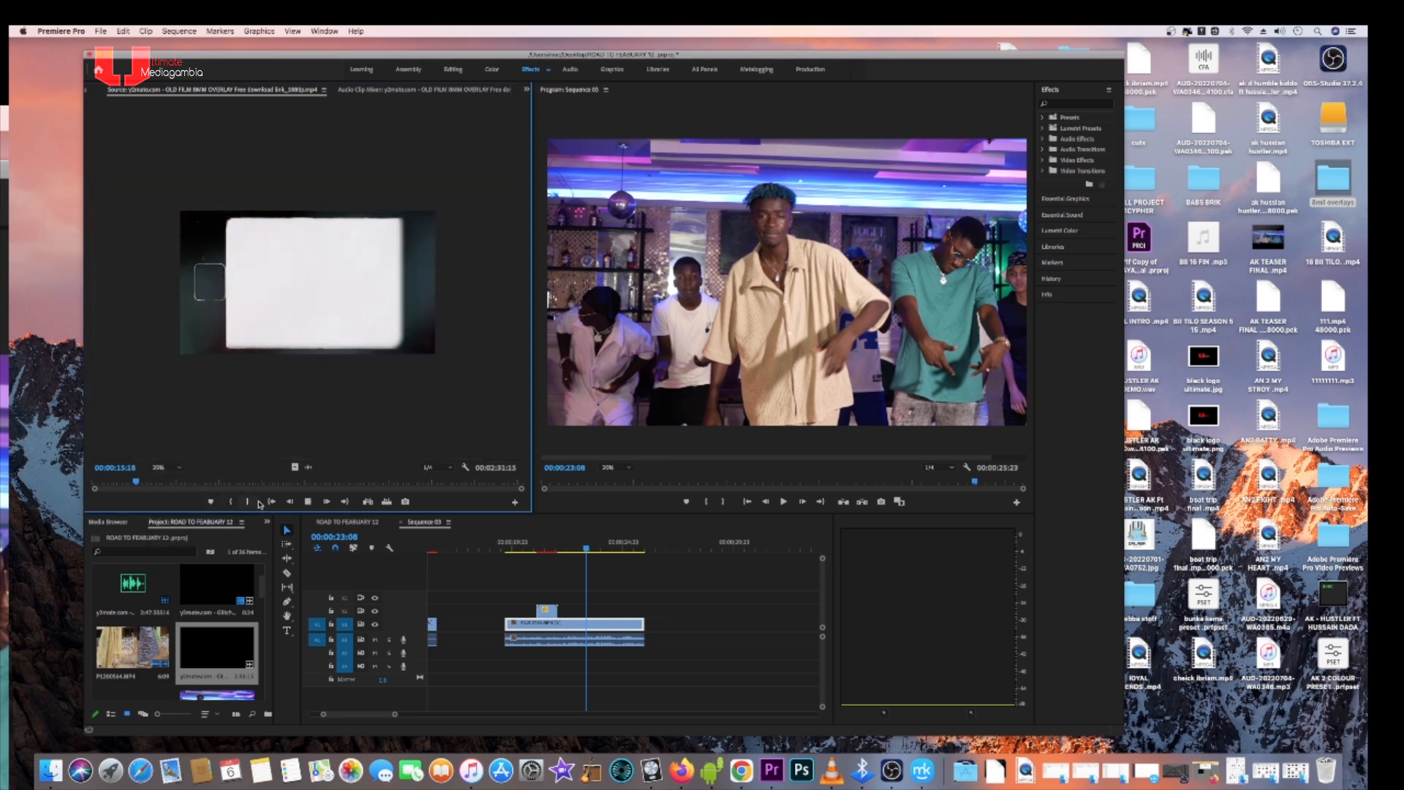
- Mark an In point about 15 seconds into the old film overlay and place only its video on V2, after the glitch clip
left_click(232, 503)
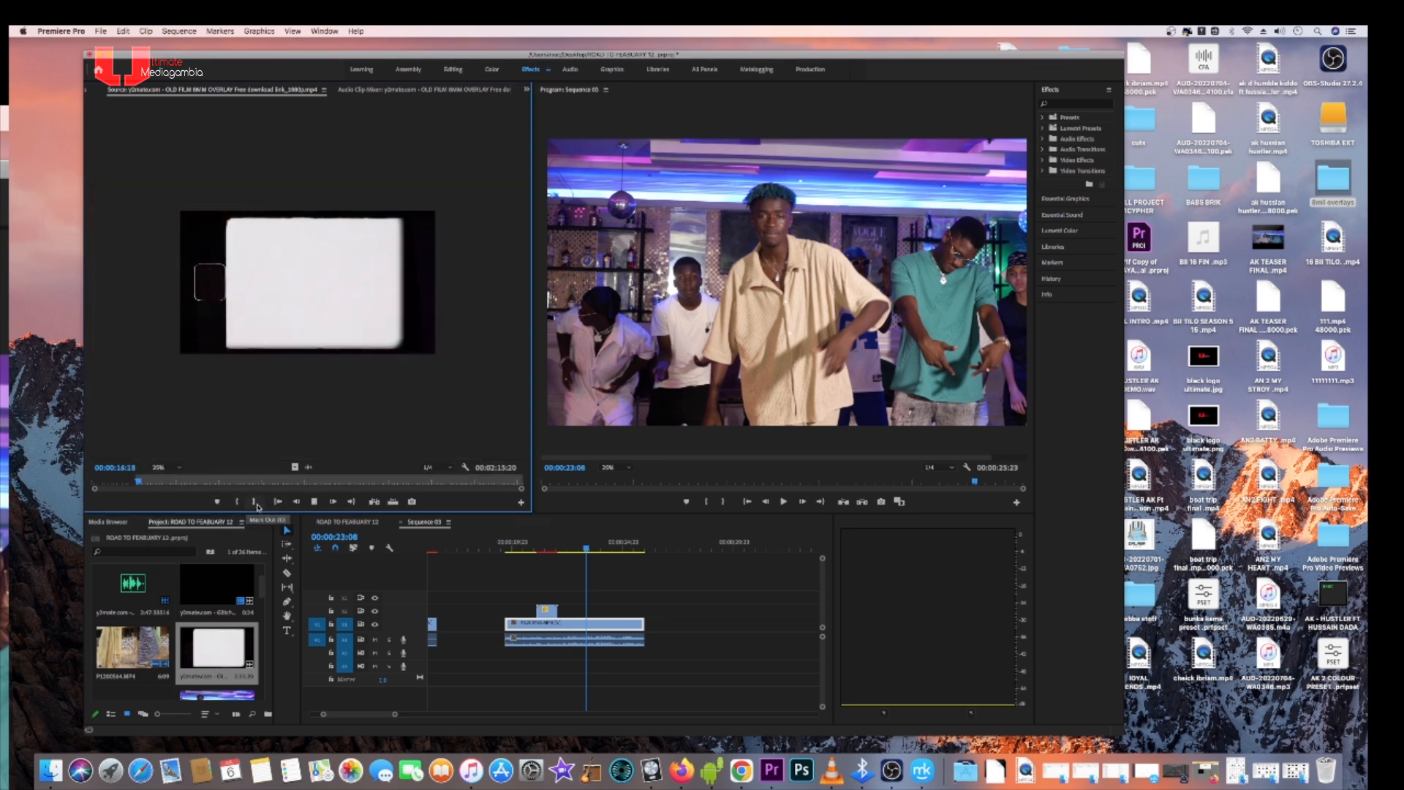
key("space")
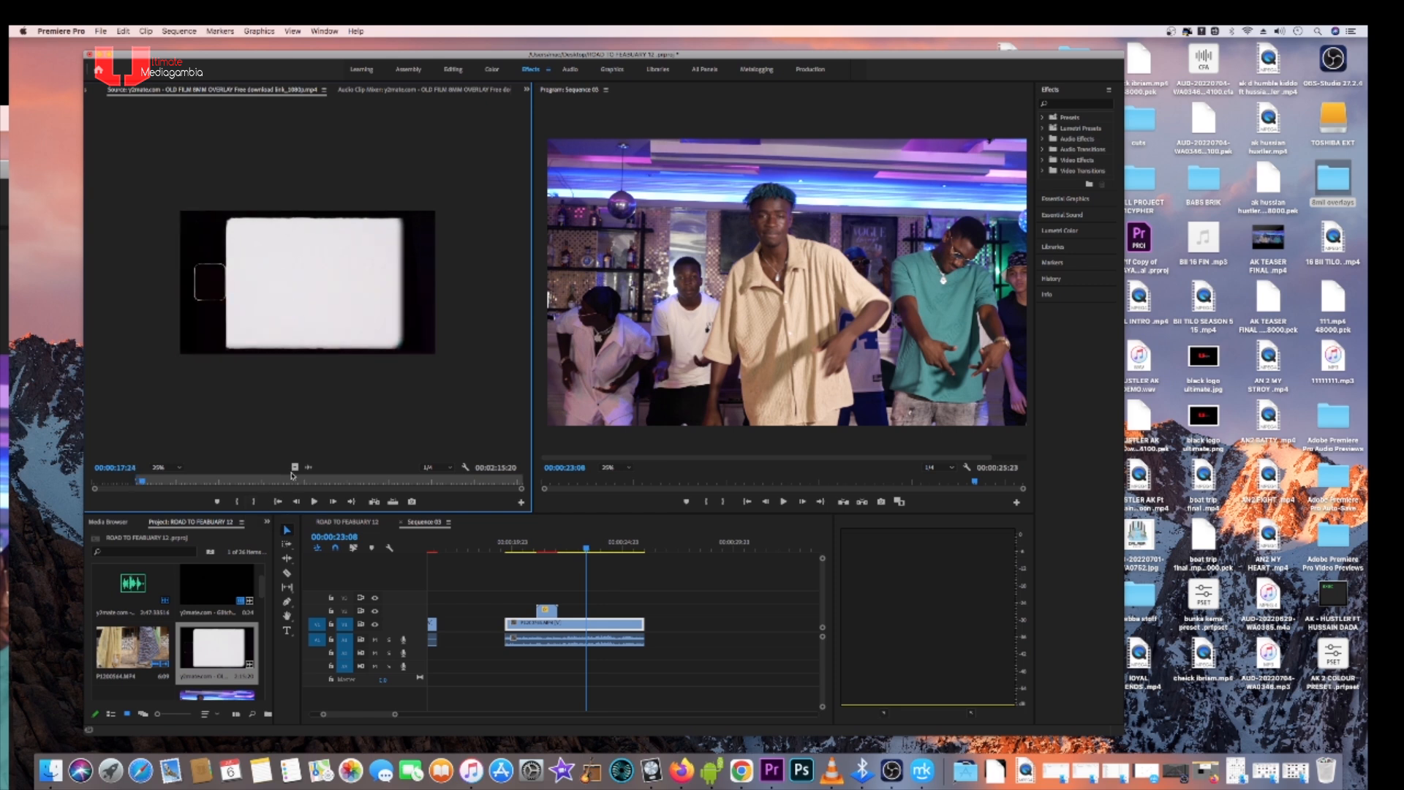
left_click_drag(491, 558, 571, 620)
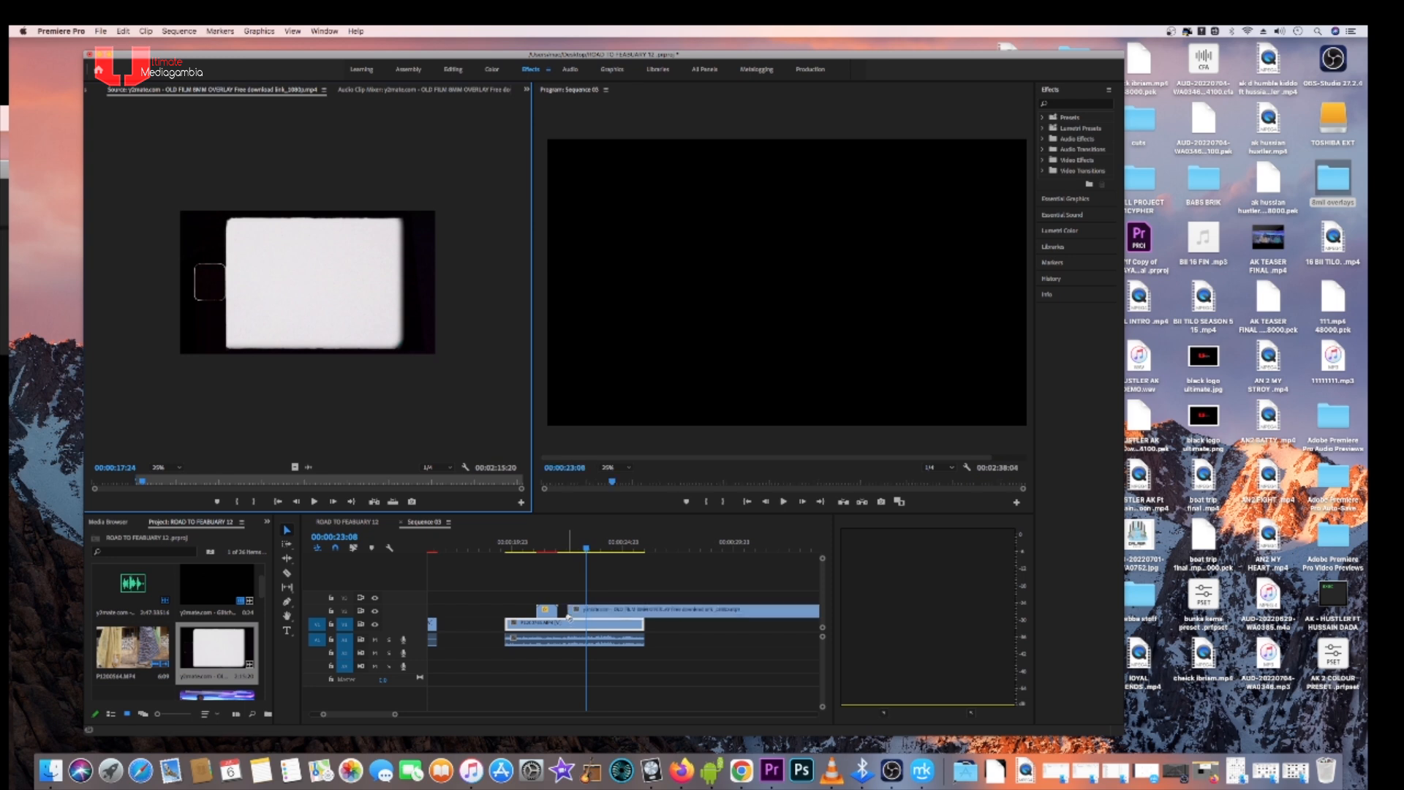
- Trim the end of the old film overlay on V2 to match the end of the club clip
left_click_drag(390, 719, 684, 715)
left_click_drag(570, 610, 450, 613)
left_click_drag(685, 718, 531, 717)
- Apply Scale to Frame Size to the old film overlay on V2 and check how it fills the frame
left_click(629, 547)
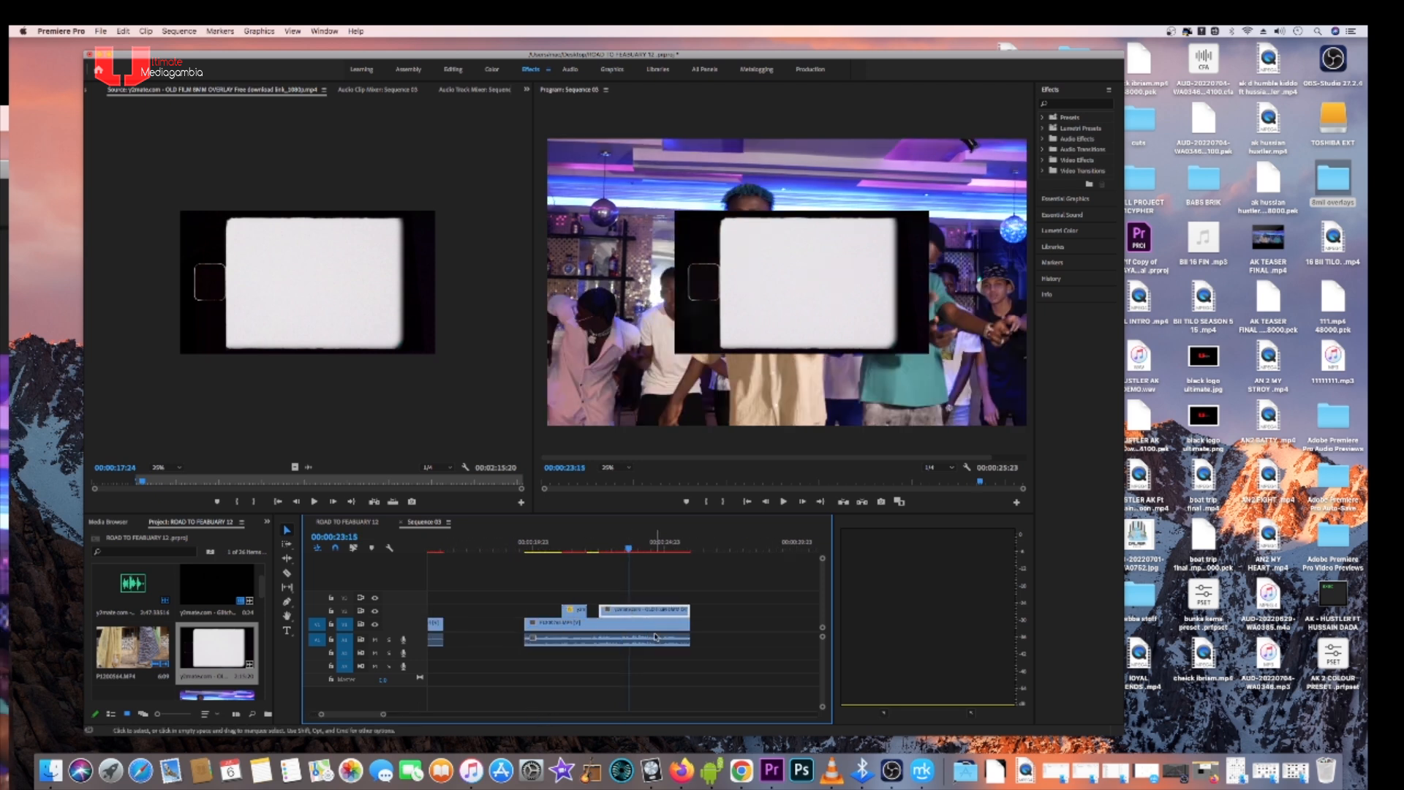
right_click(644, 614)
left_click(678, 641)
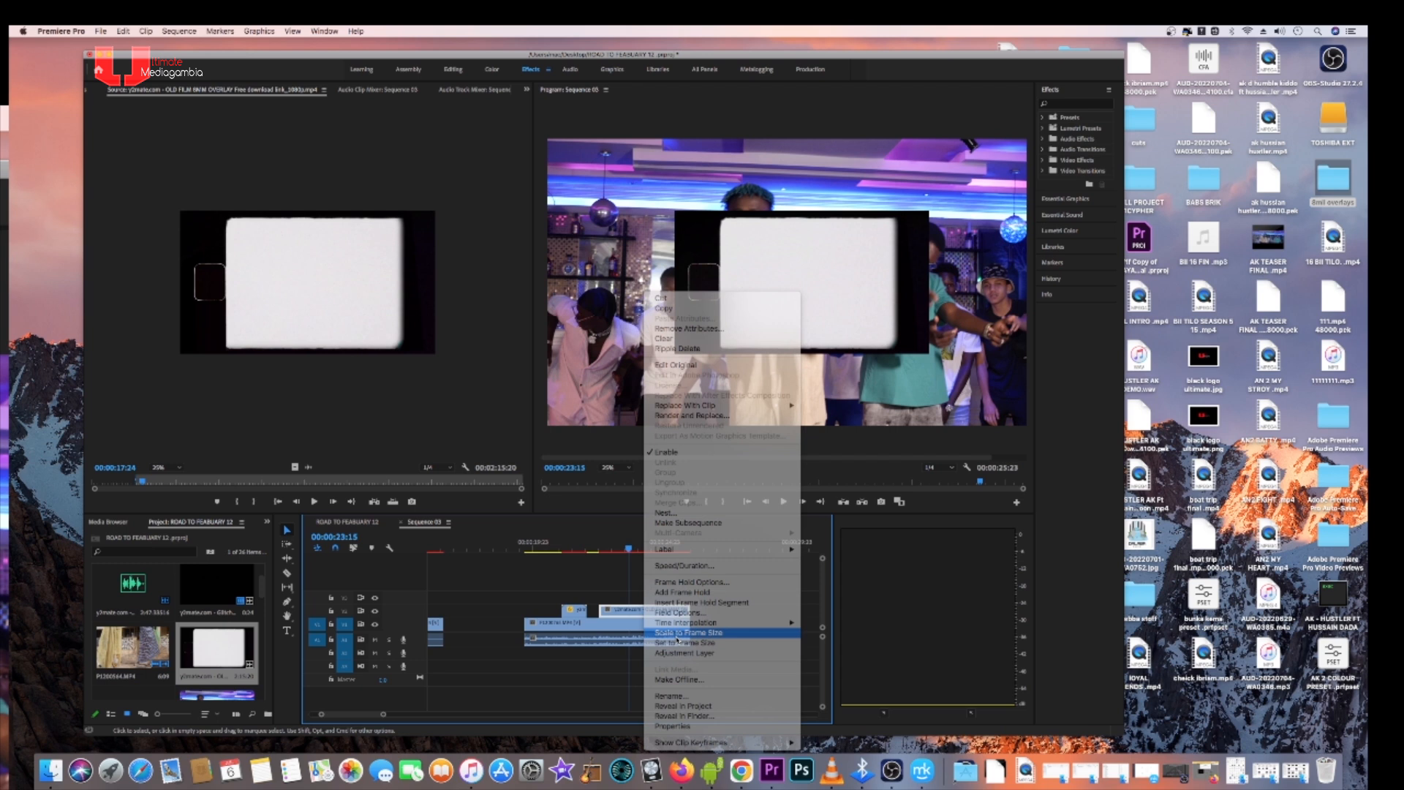
left_click_drag(599, 551, 619, 550)
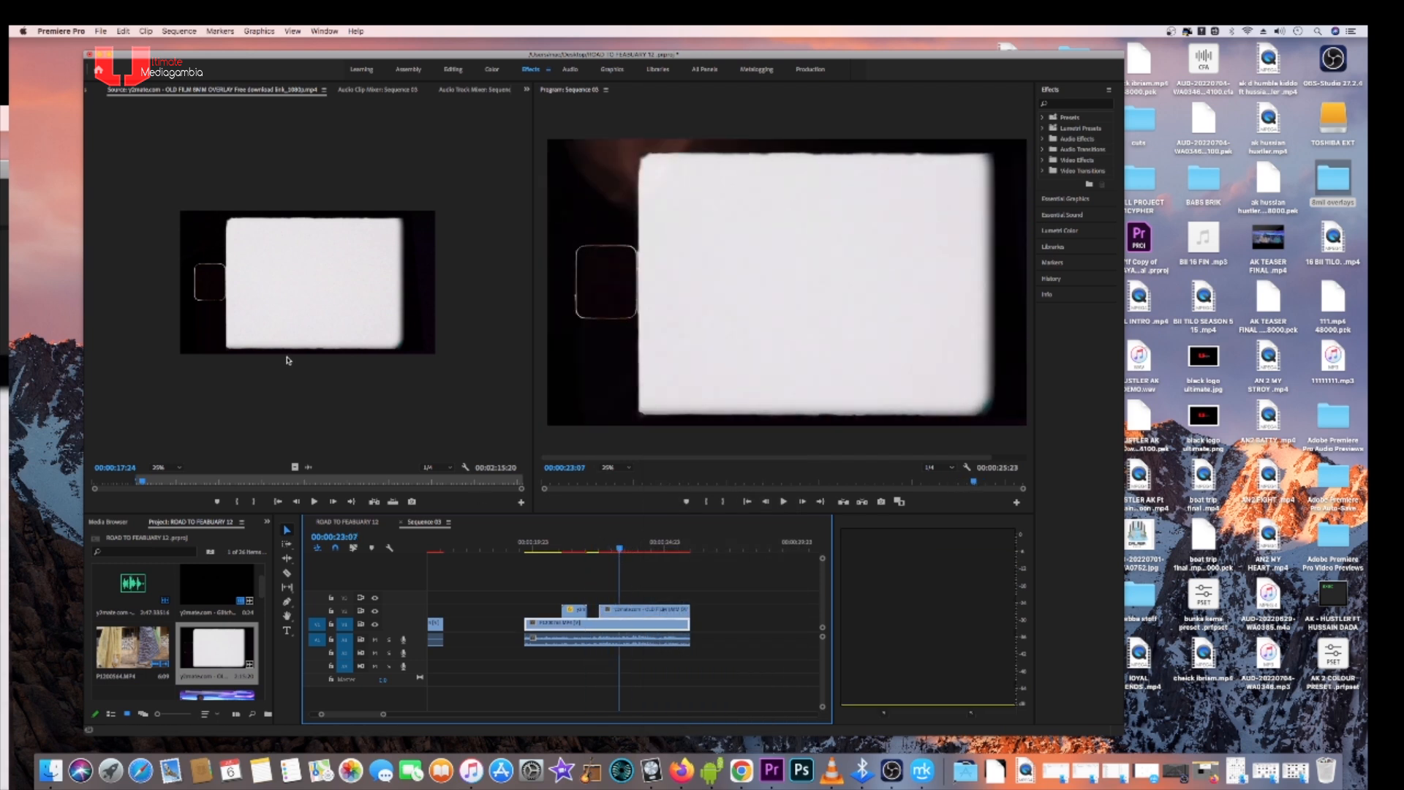
- Show the effect controls for the old film overlay clip and set its opacity blend mode to Multiply
left_click(643, 608)
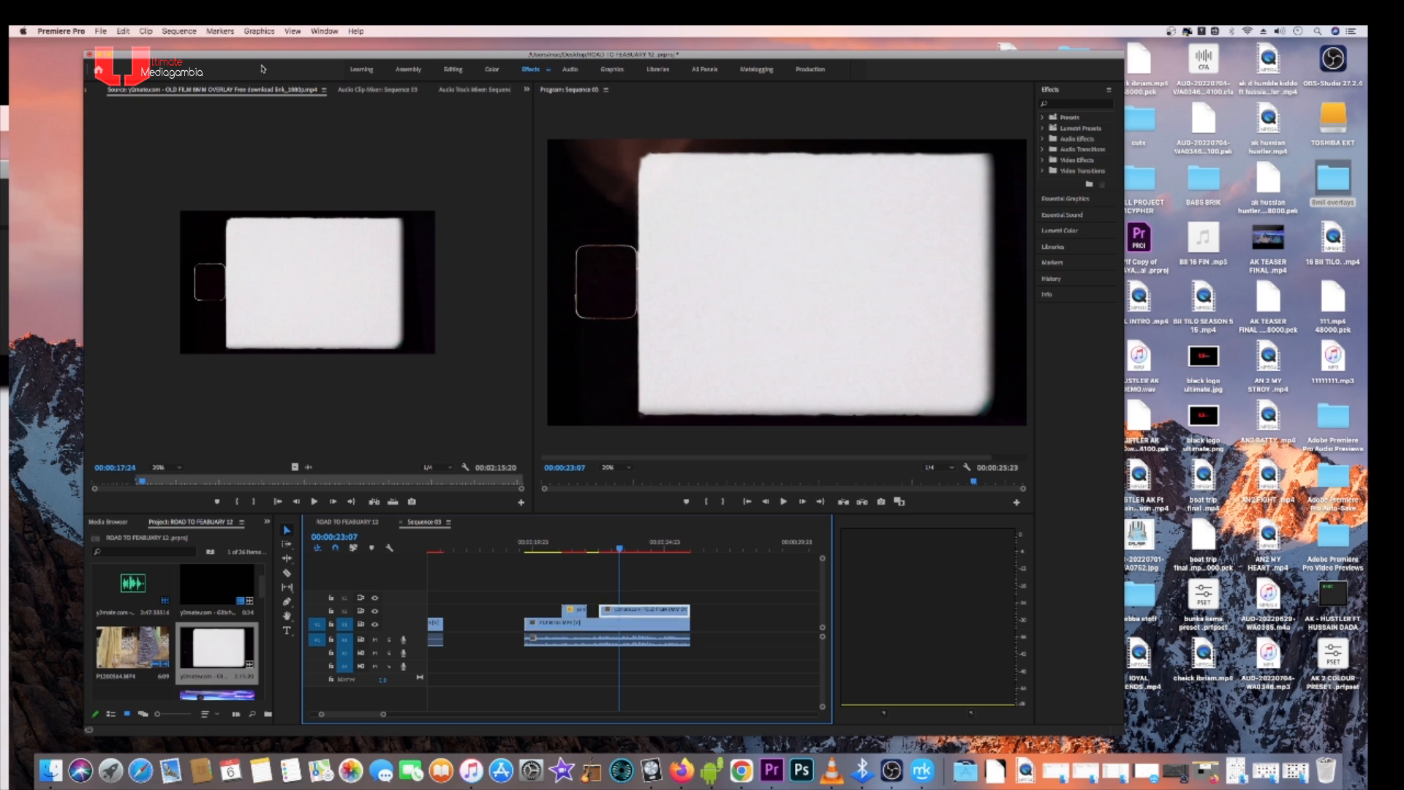
left_click(325, 31)
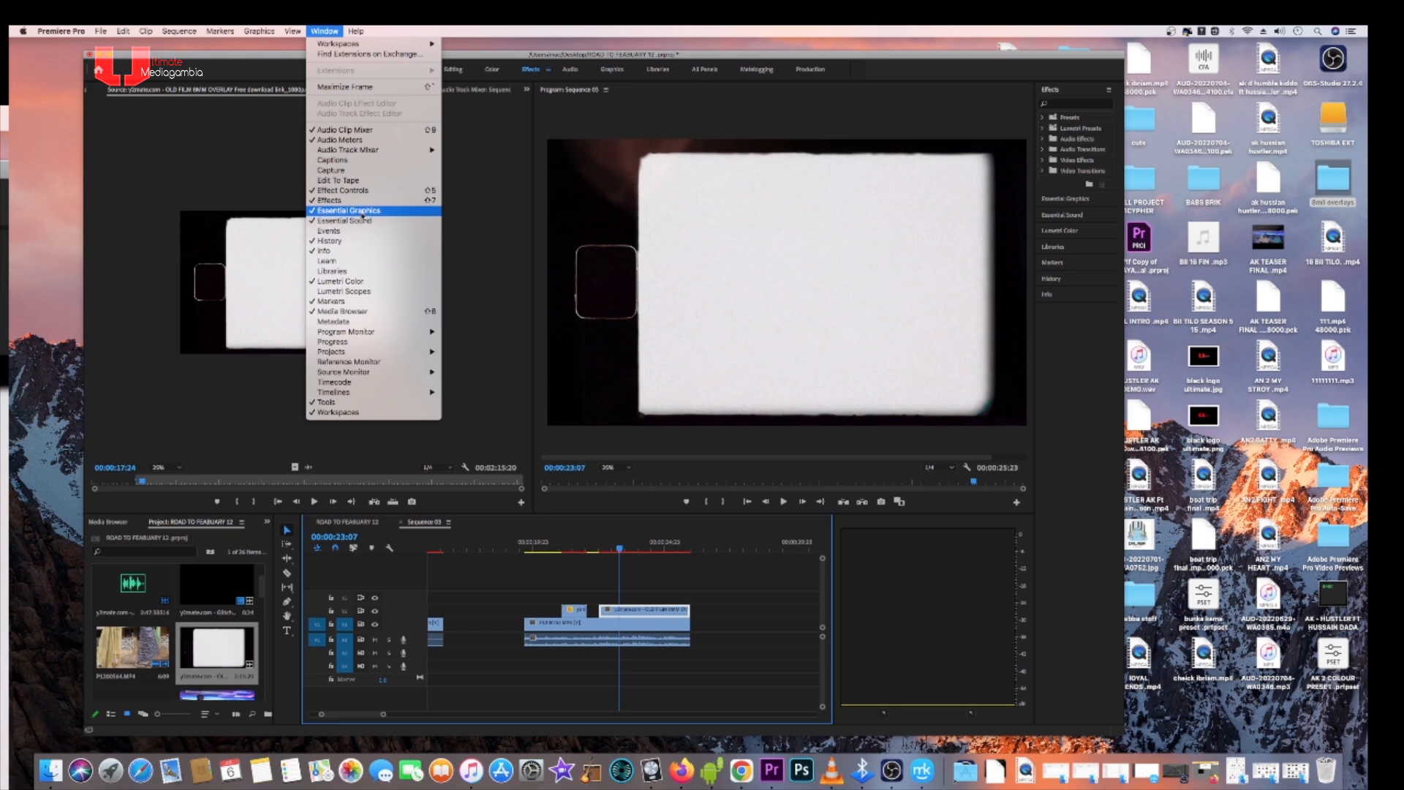
left_click(351, 191)
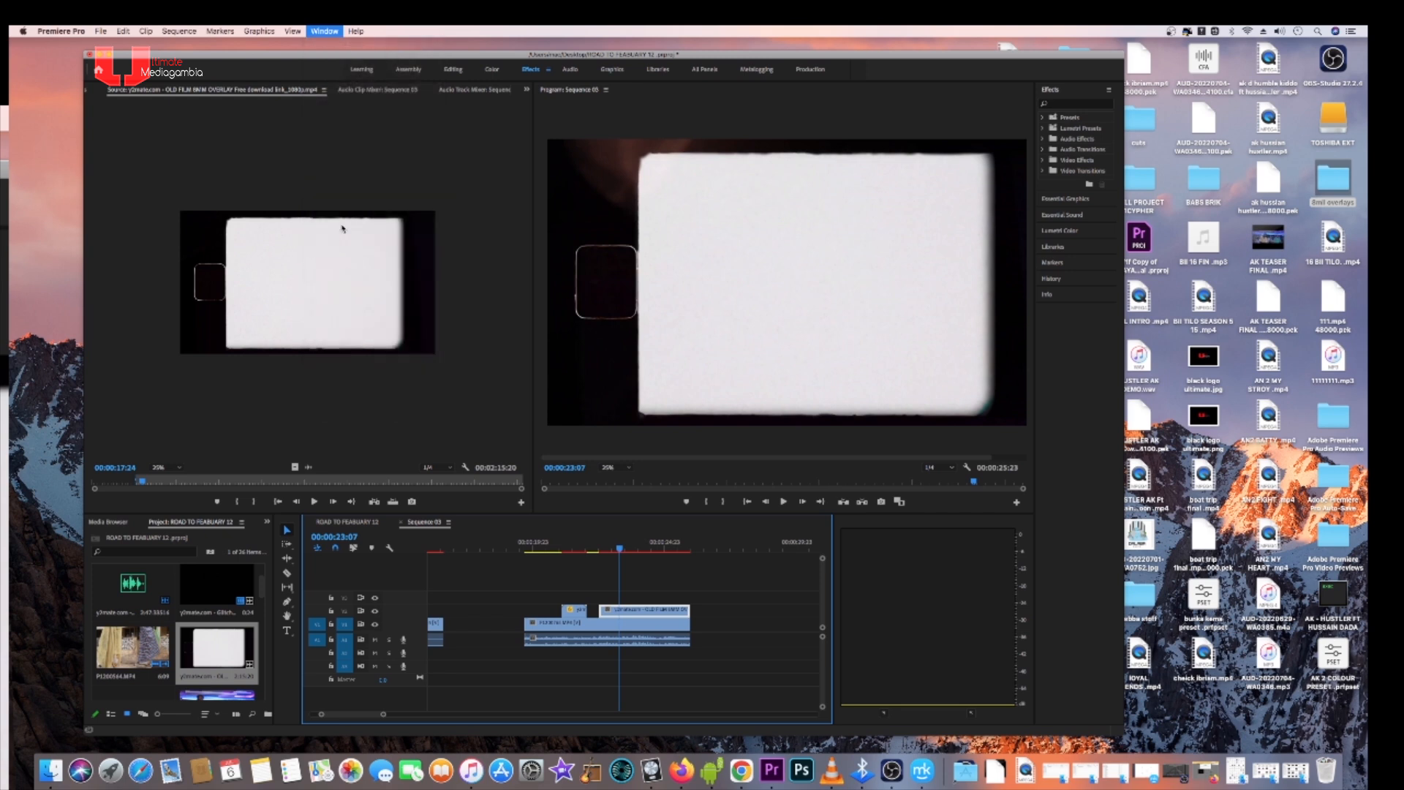
left_click(339, 255)
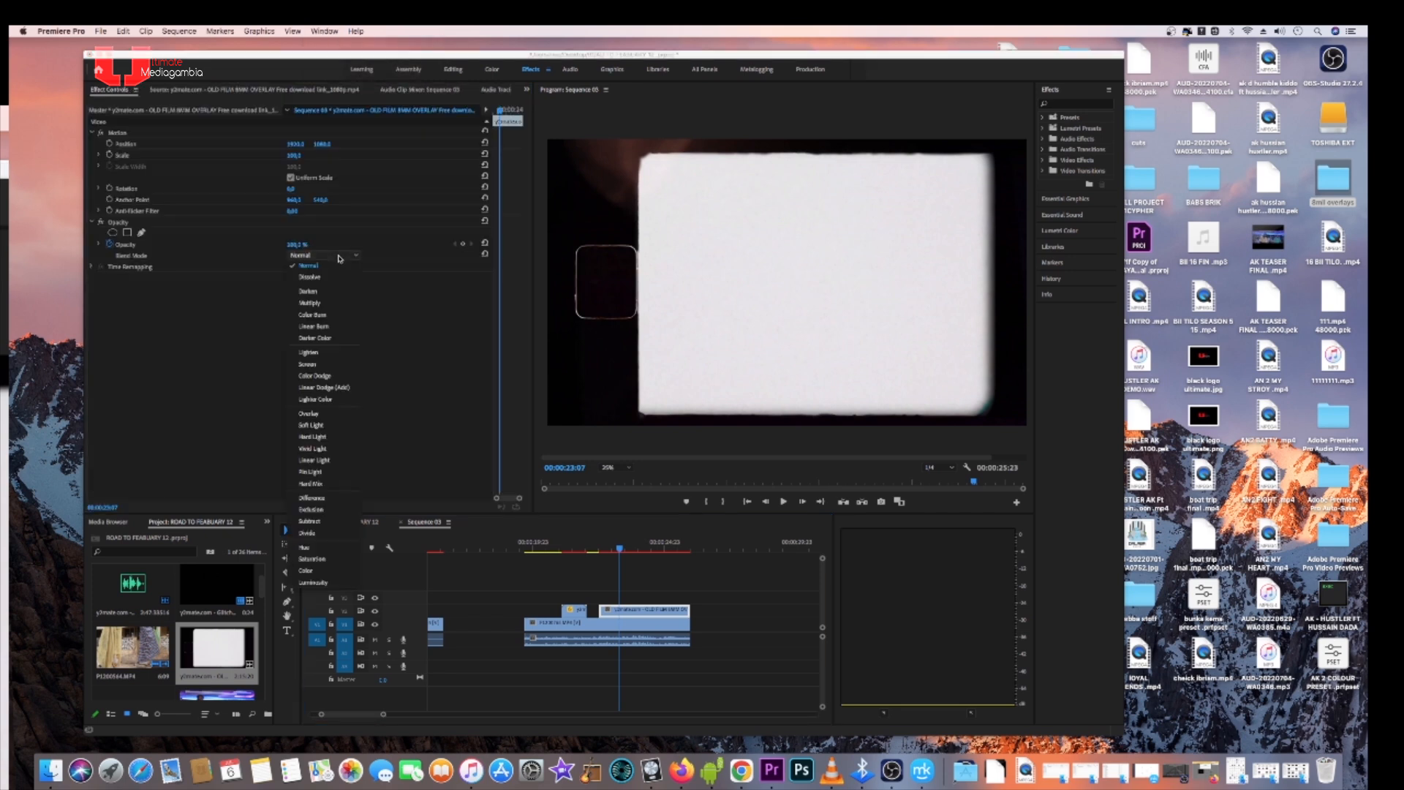
left_click(334, 305)
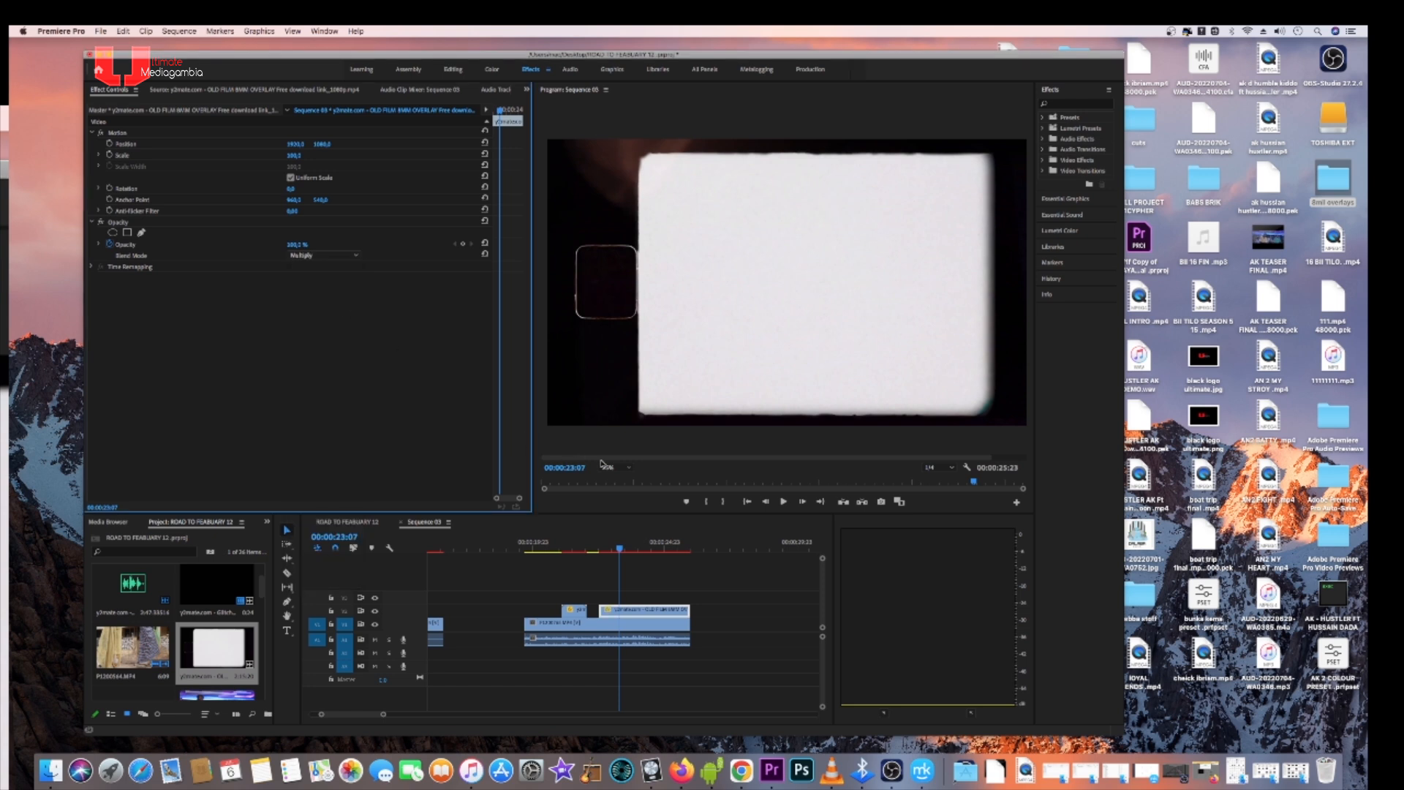
- Play back the sequence under the old film and glitch overlays to review the blended effects
left_click(601, 552)
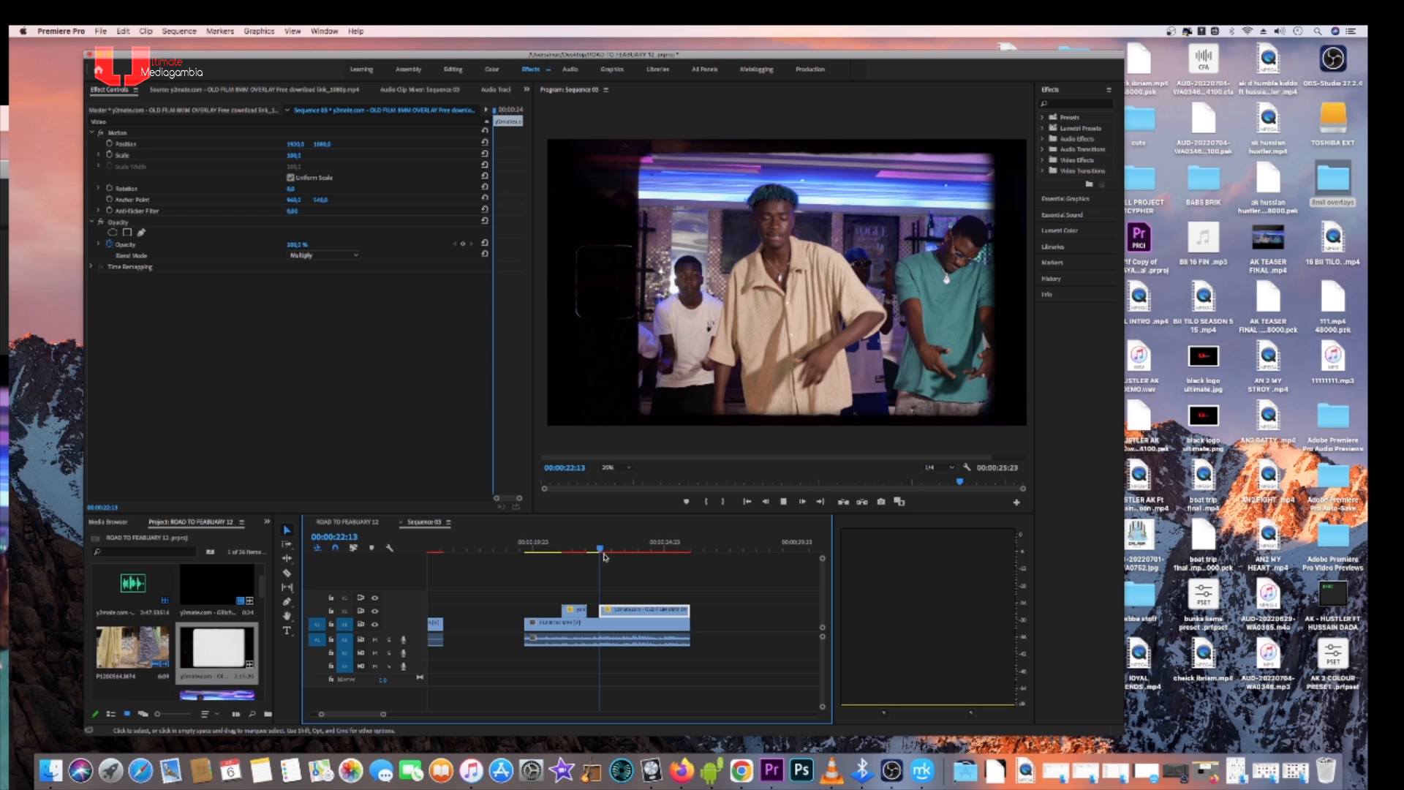
key("space")
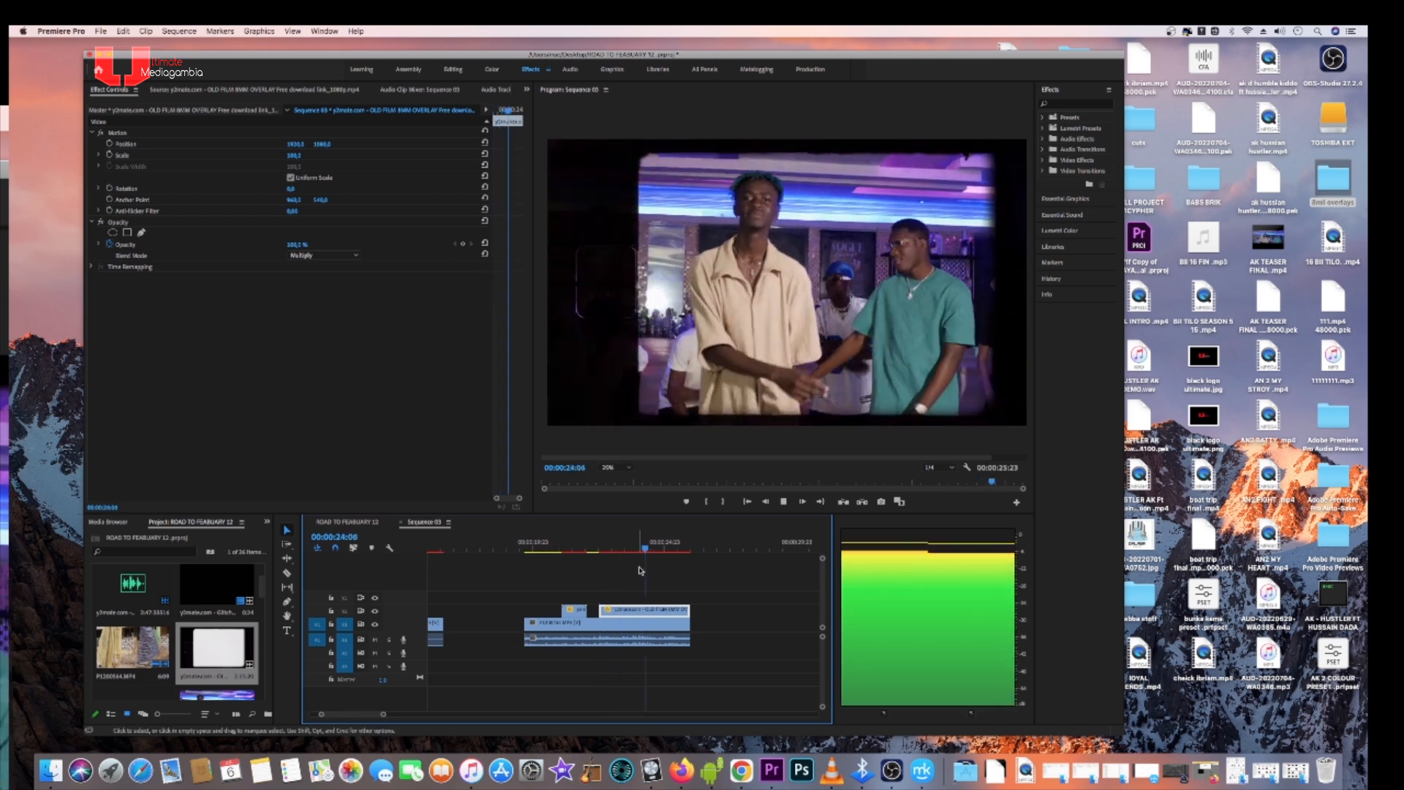
left_click(615, 547)
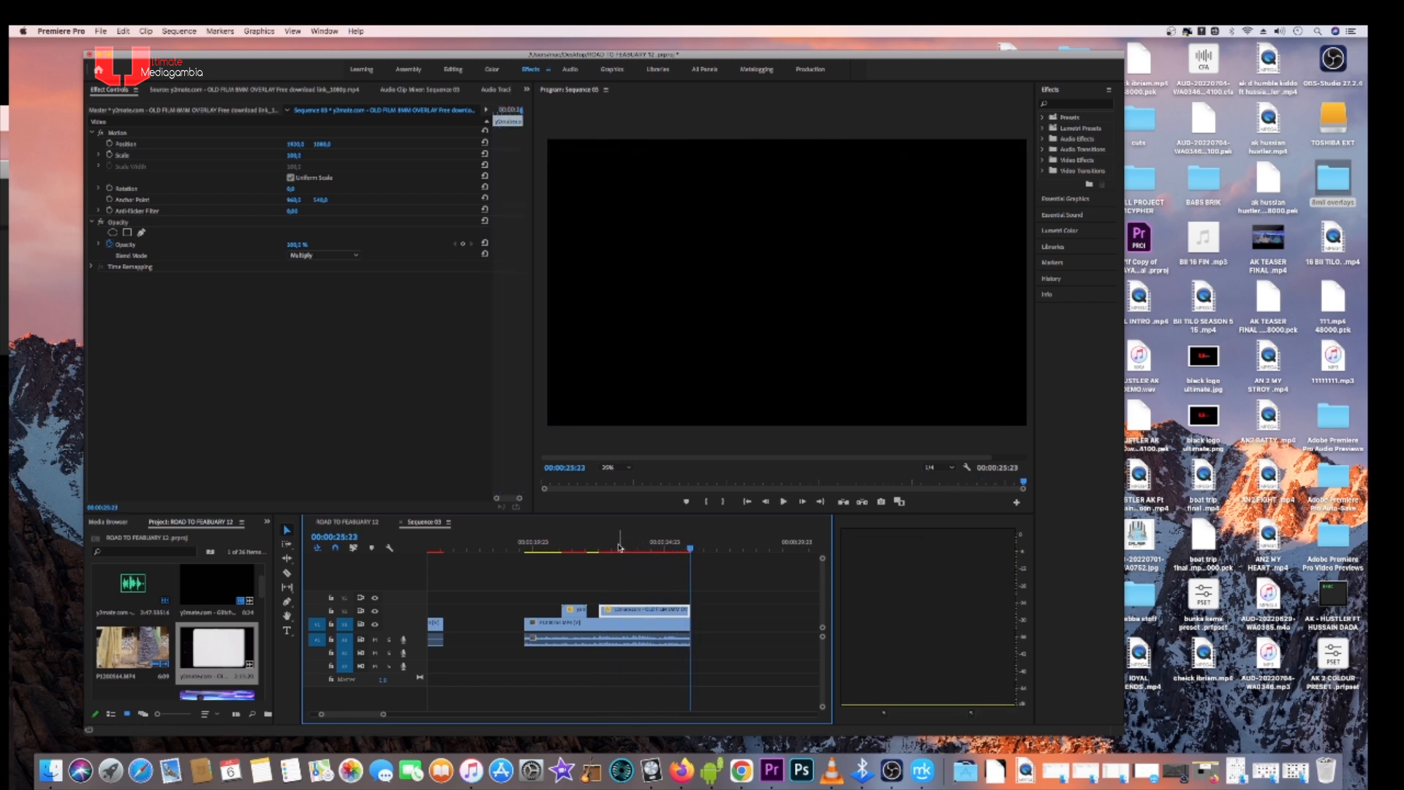
key("space")
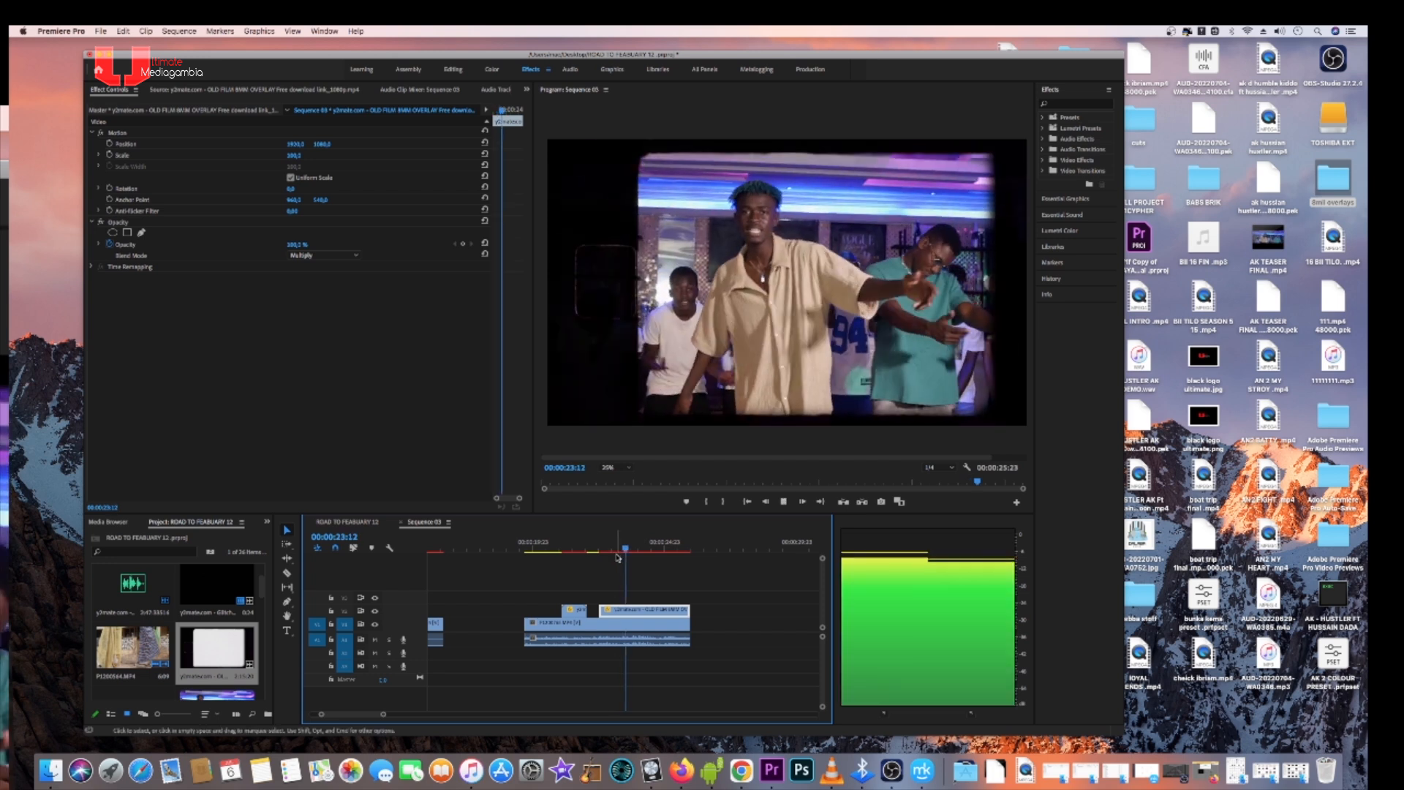
left_click(570, 542)
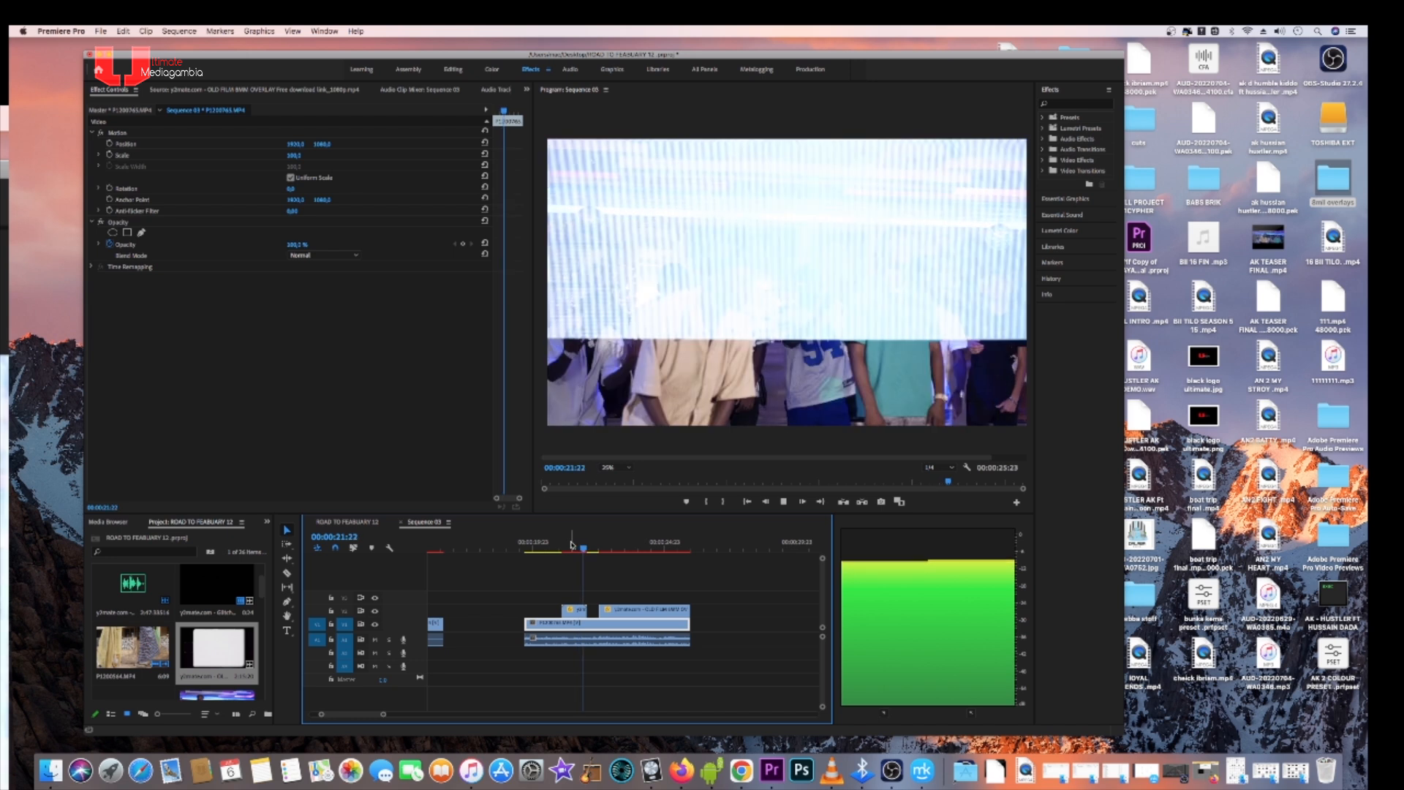
key("space")
- Shorten the old film overlay on V2 from its end, leaving the last part of the club clip uncovered
left_click(649, 613)
left_click_drag(688, 612, 630, 616)
left_click(663, 549)
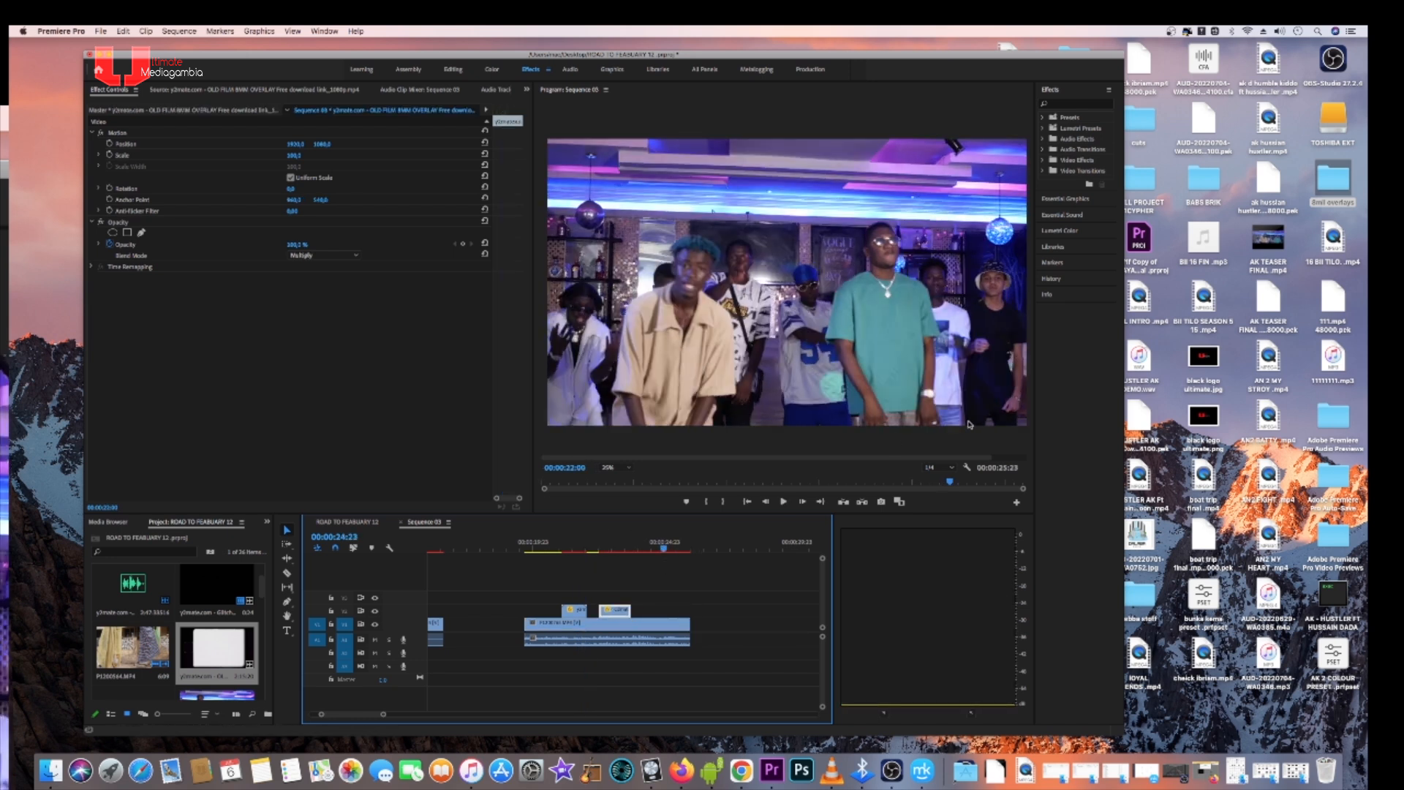
- Import the Lens Flare Animation overlay video from the desktop's Best overlays folder into the project
double_click(1335, 201)
scroll(690, 414, "down", 2)
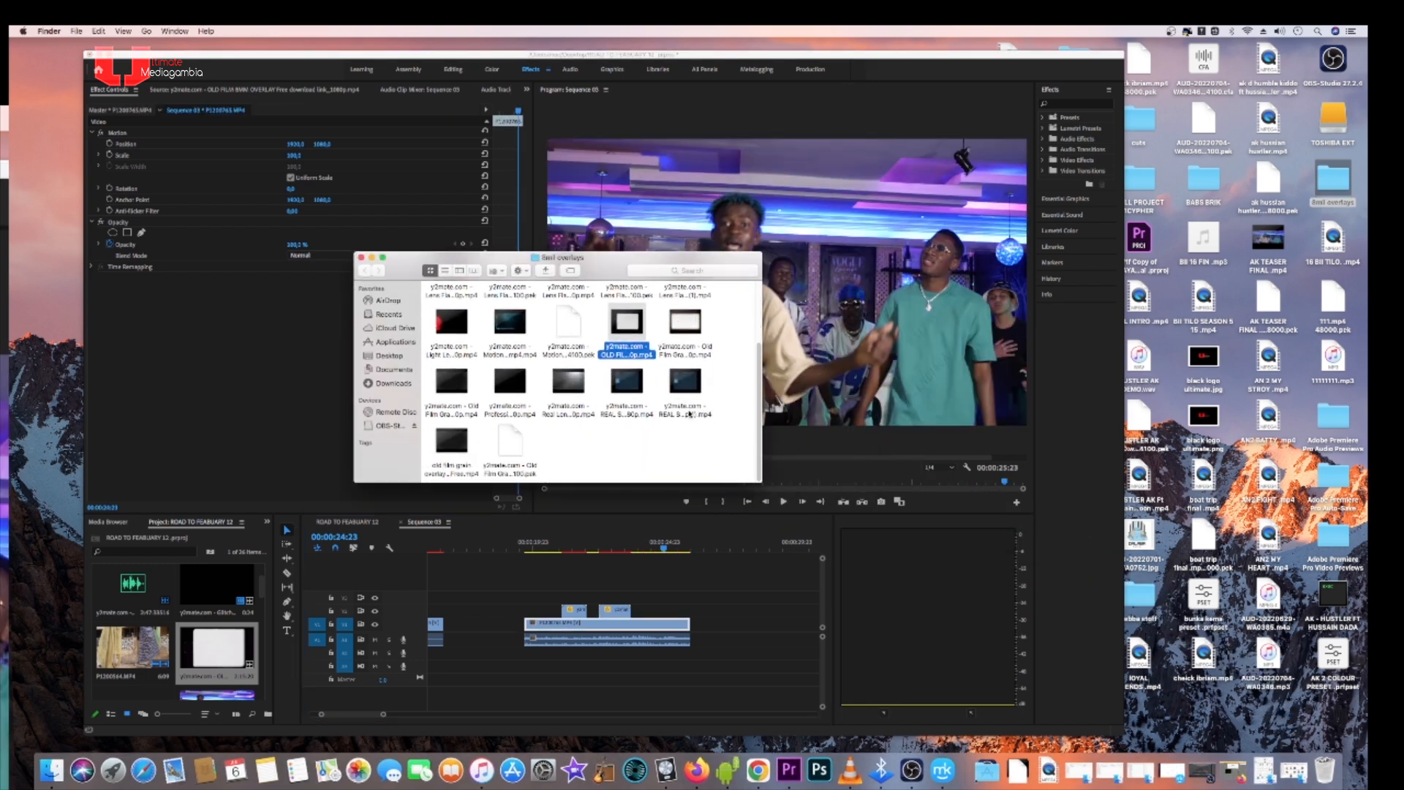
scroll(690, 414, "up", 2)
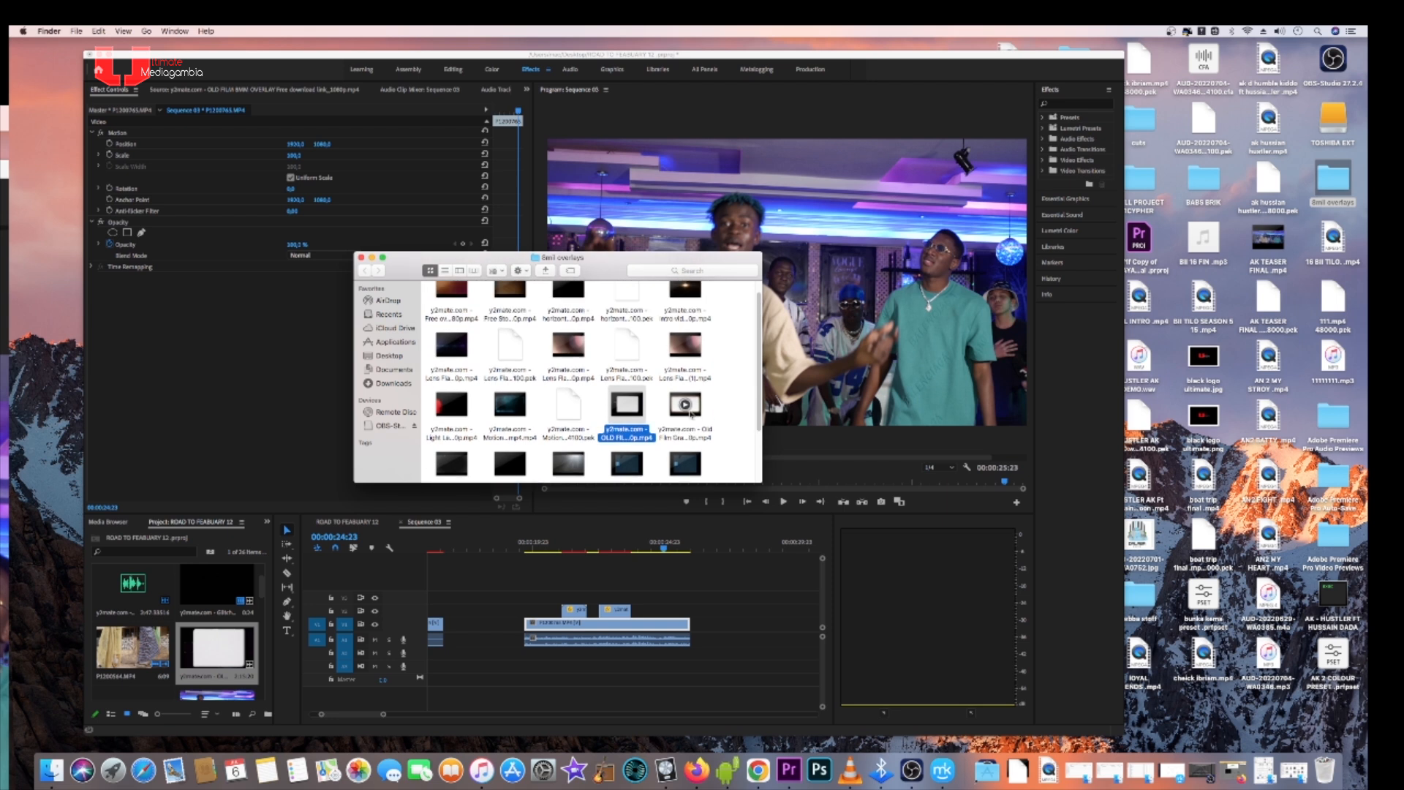
scroll(694, 407, "down", 1)
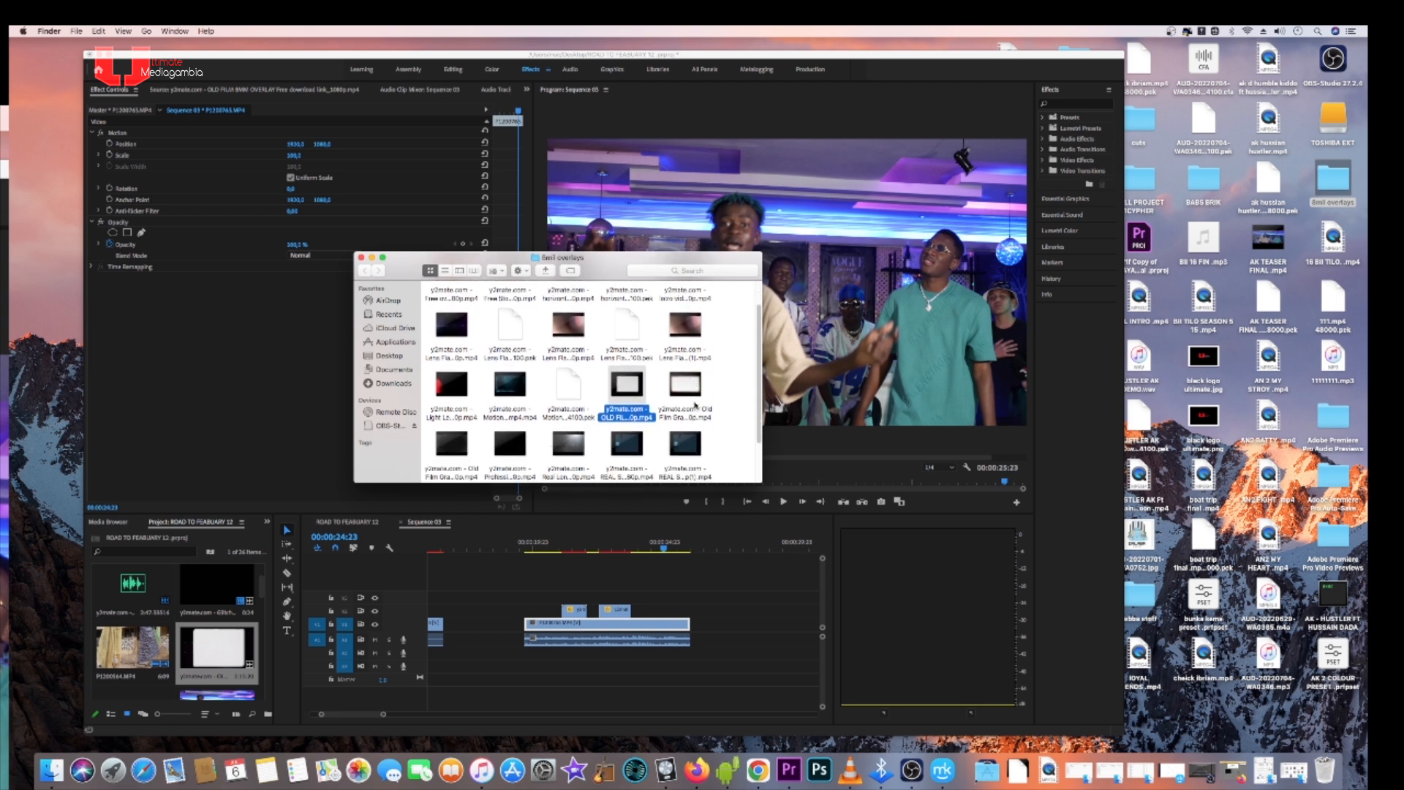
left_click(465, 323)
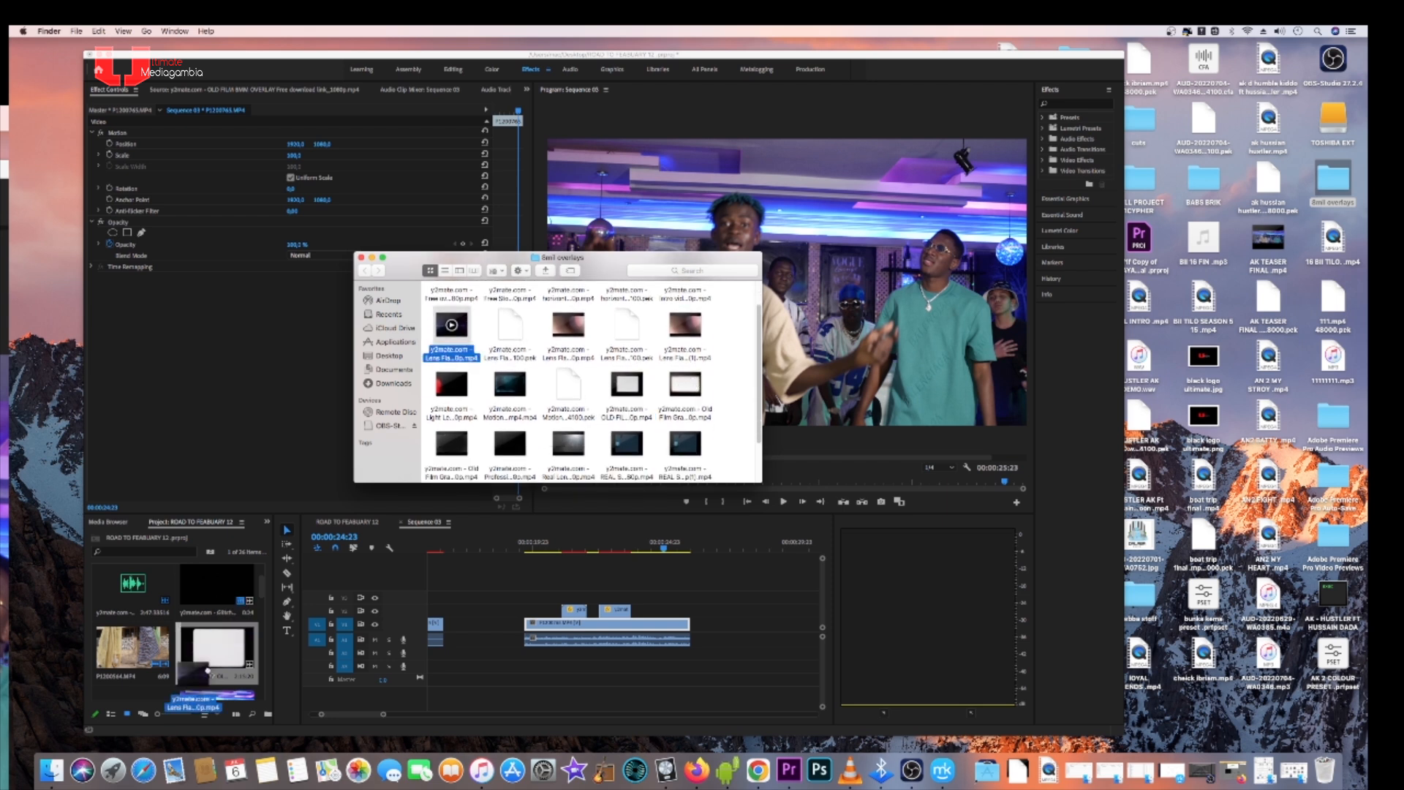
left_click_drag(210, 618, 213, 626)
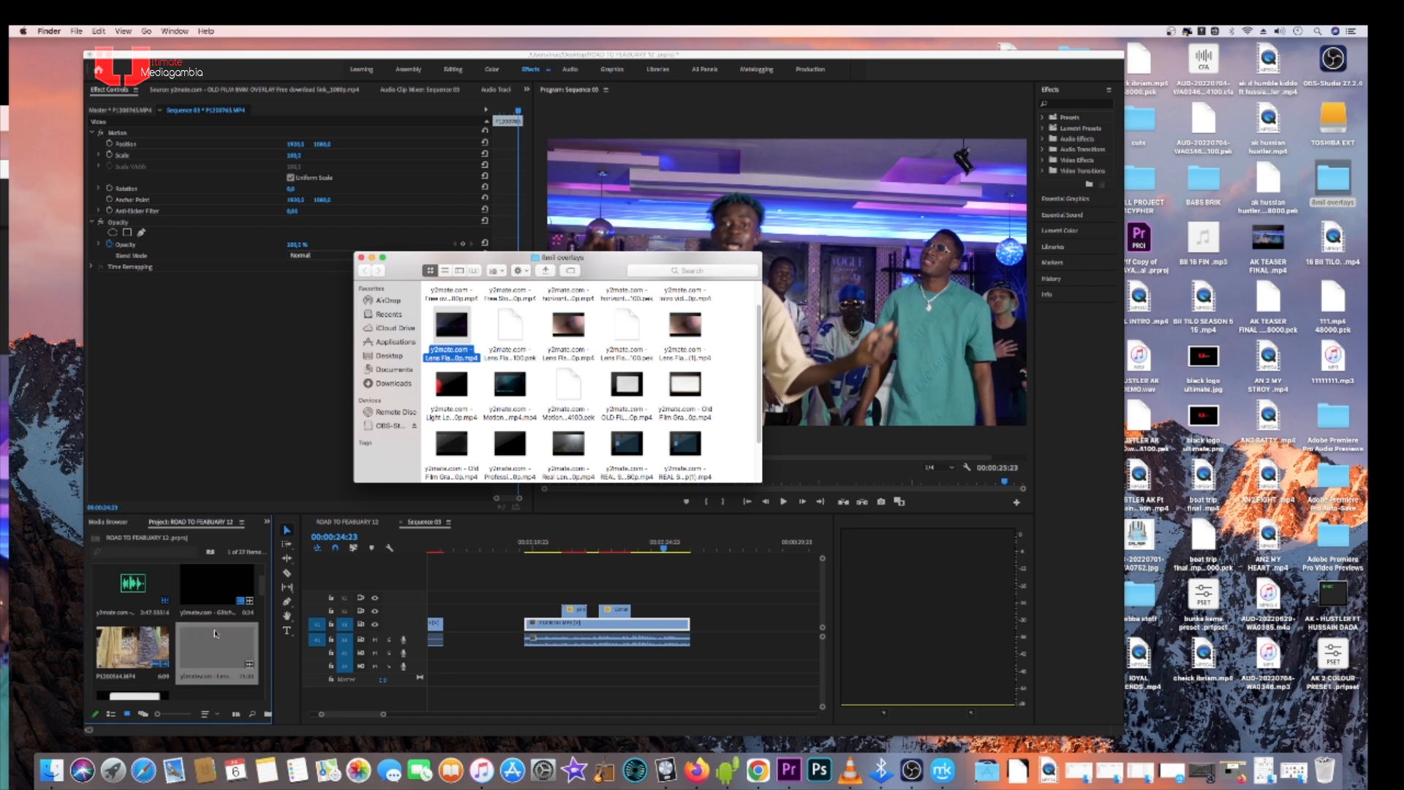
- Open the lens flare overlay in the Source monitor and mark In and Out points around the flare, from about 4 to 6 seconds
double_click(219, 638)
left_click_drag(181, 484, 182, 488)
left_click(228, 502)
key("space")
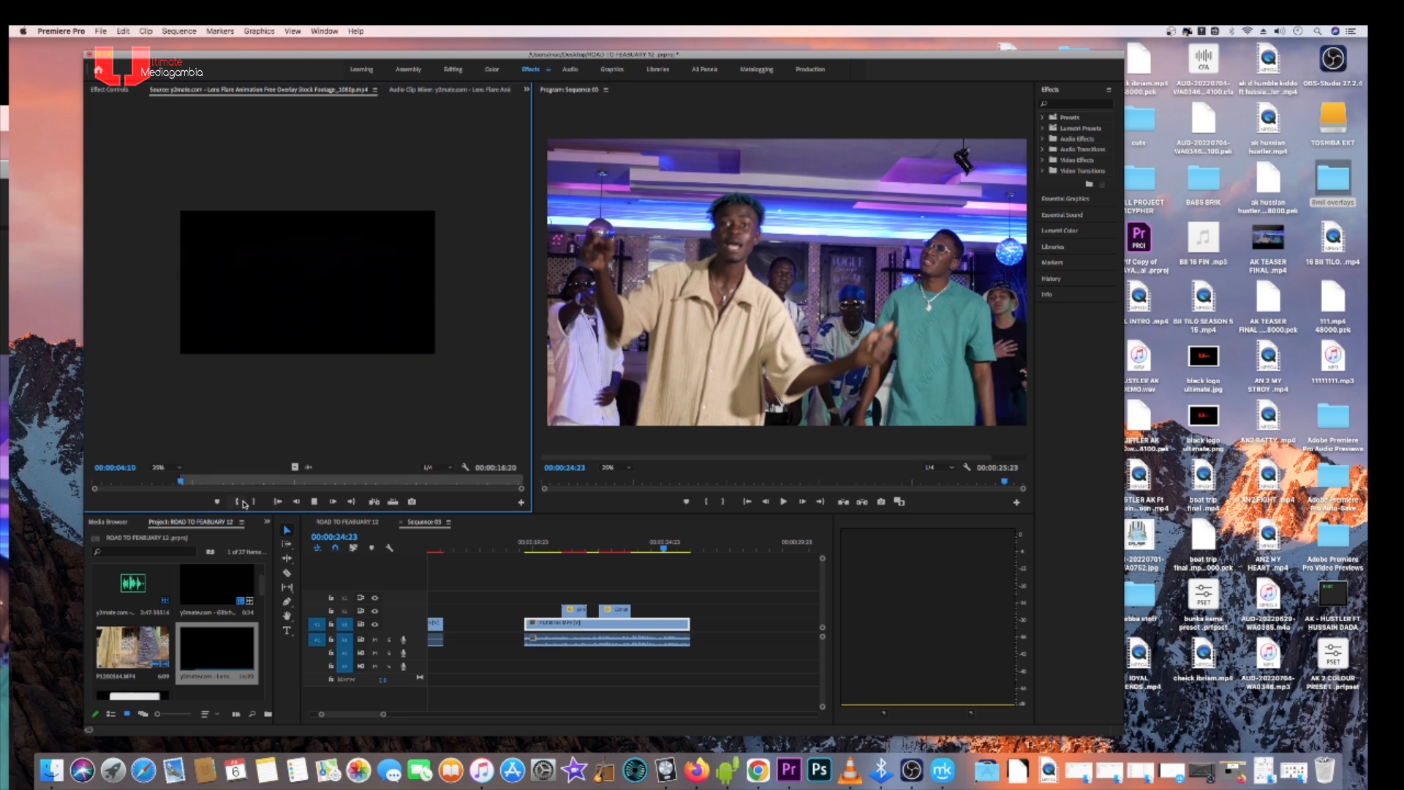
left_click(255, 502)
key("space")
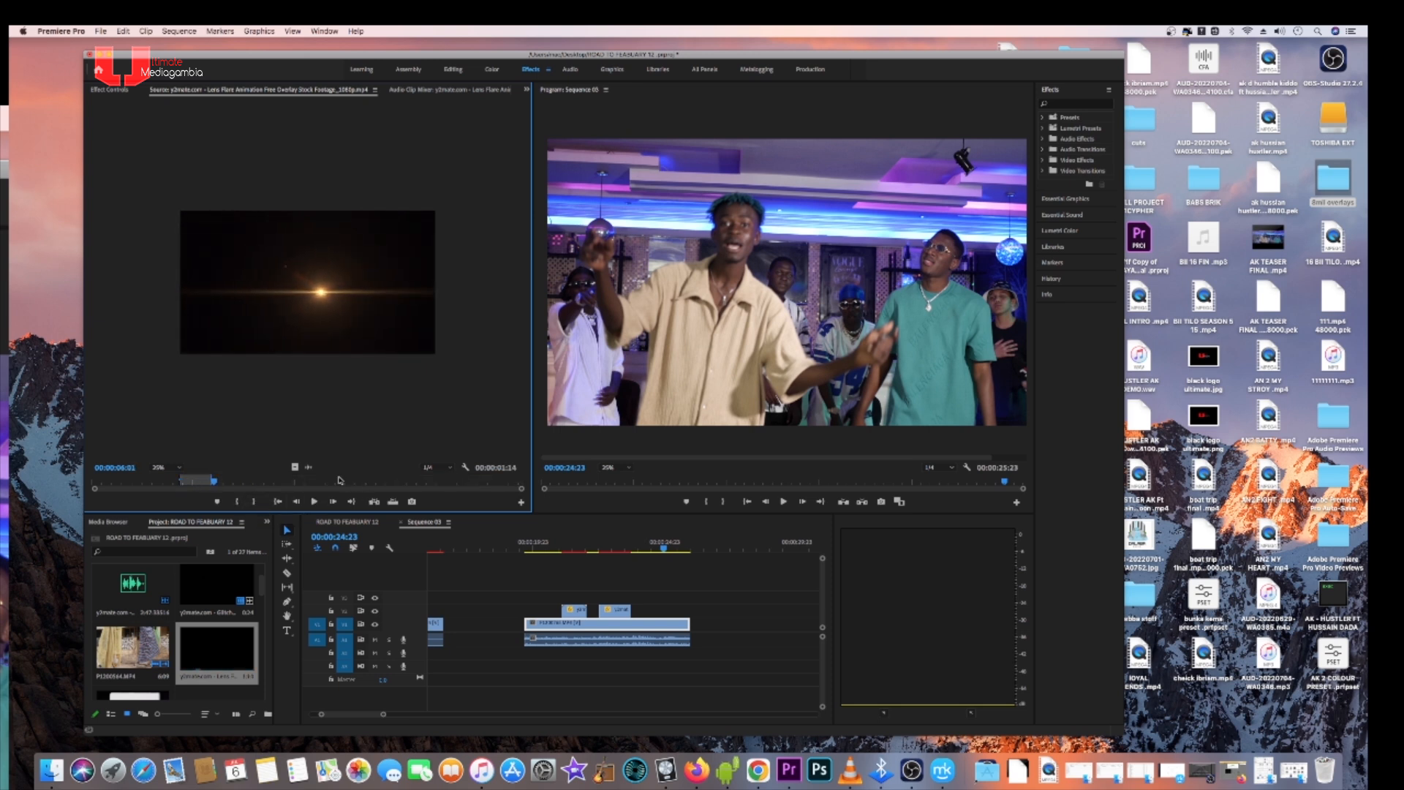
- Place only the marked lens flare video on V2 over the club clip's end and apply Scale to Frame Size to it
left_click_drag(296, 469, 667, 604)
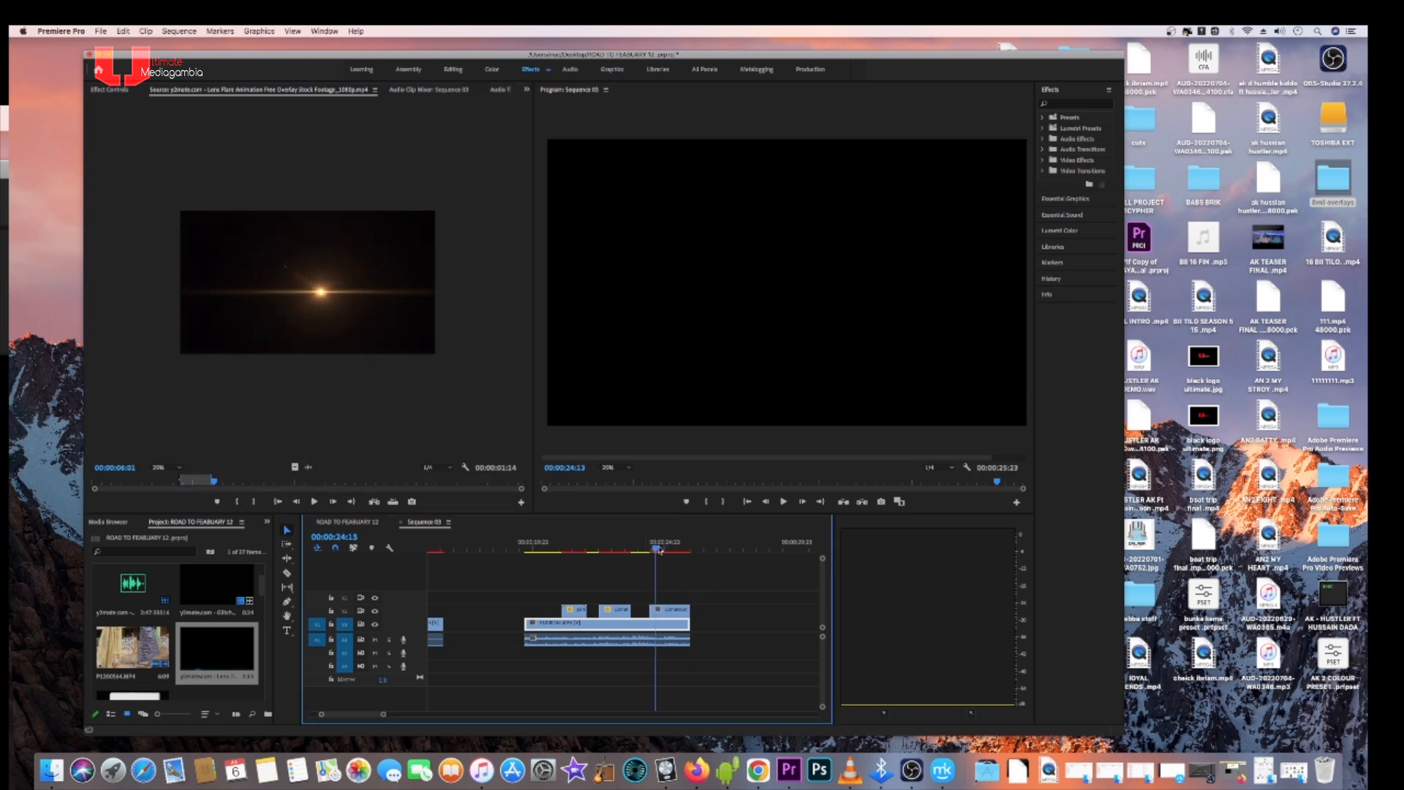
left_click(671, 613)
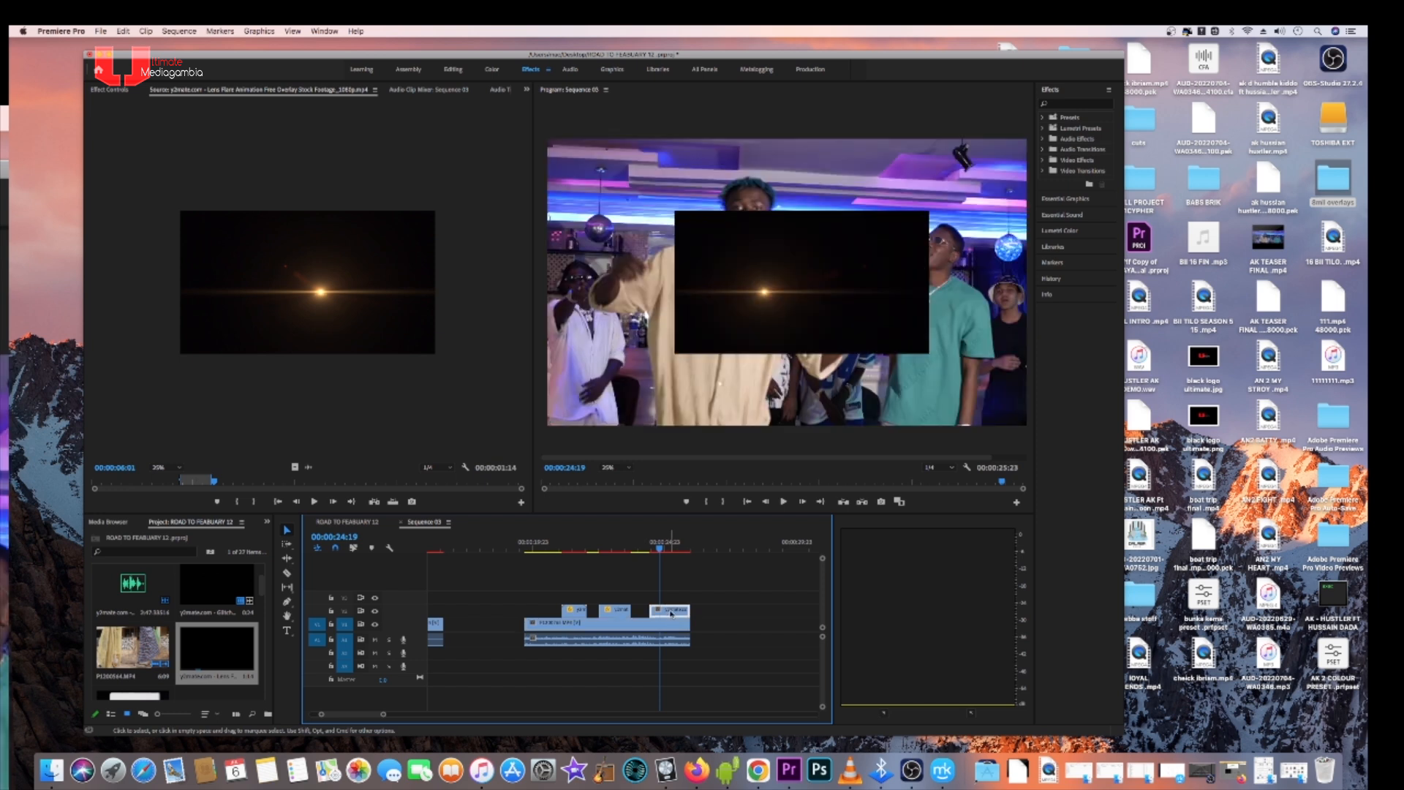
right_click(670, 620)
left_click(704, 641)
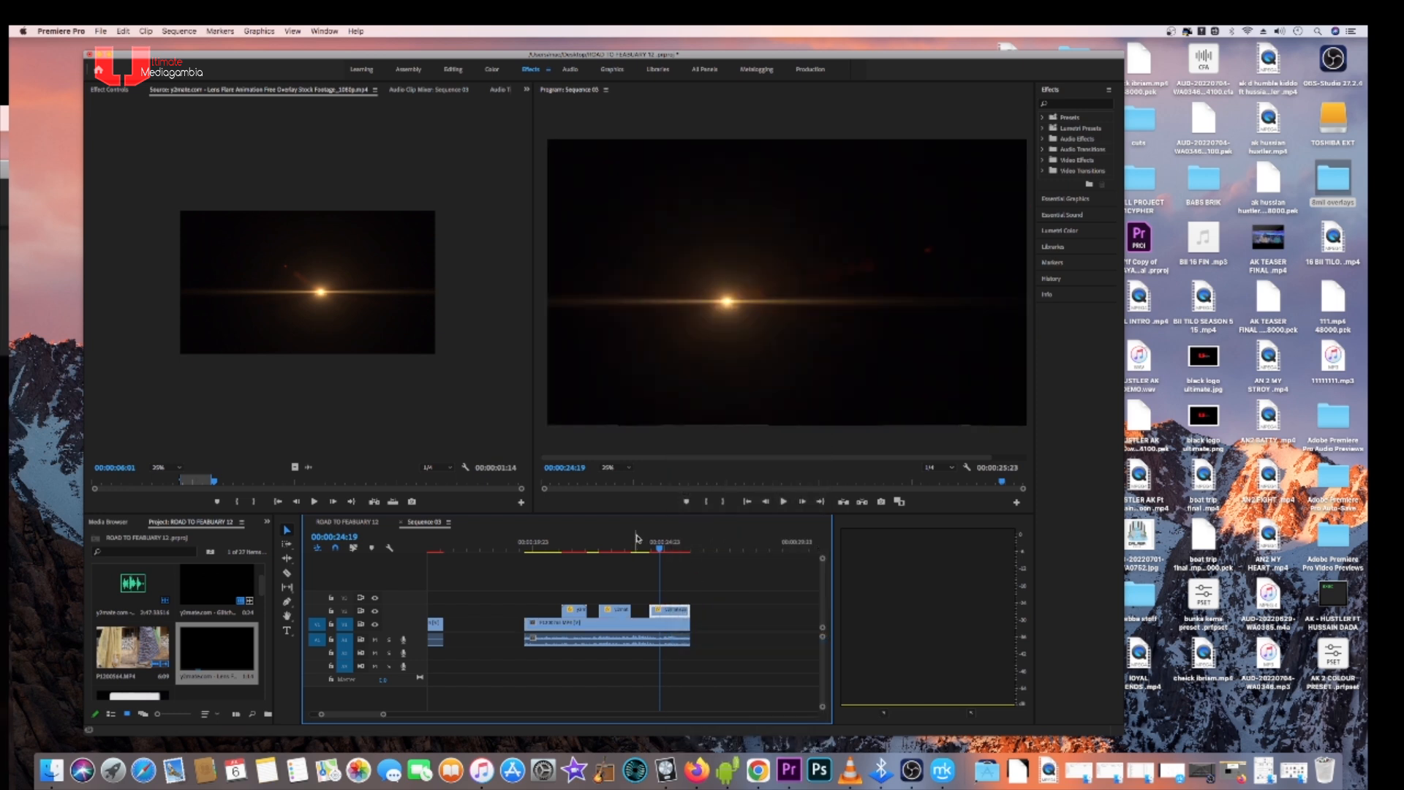
left_click(664, 552)
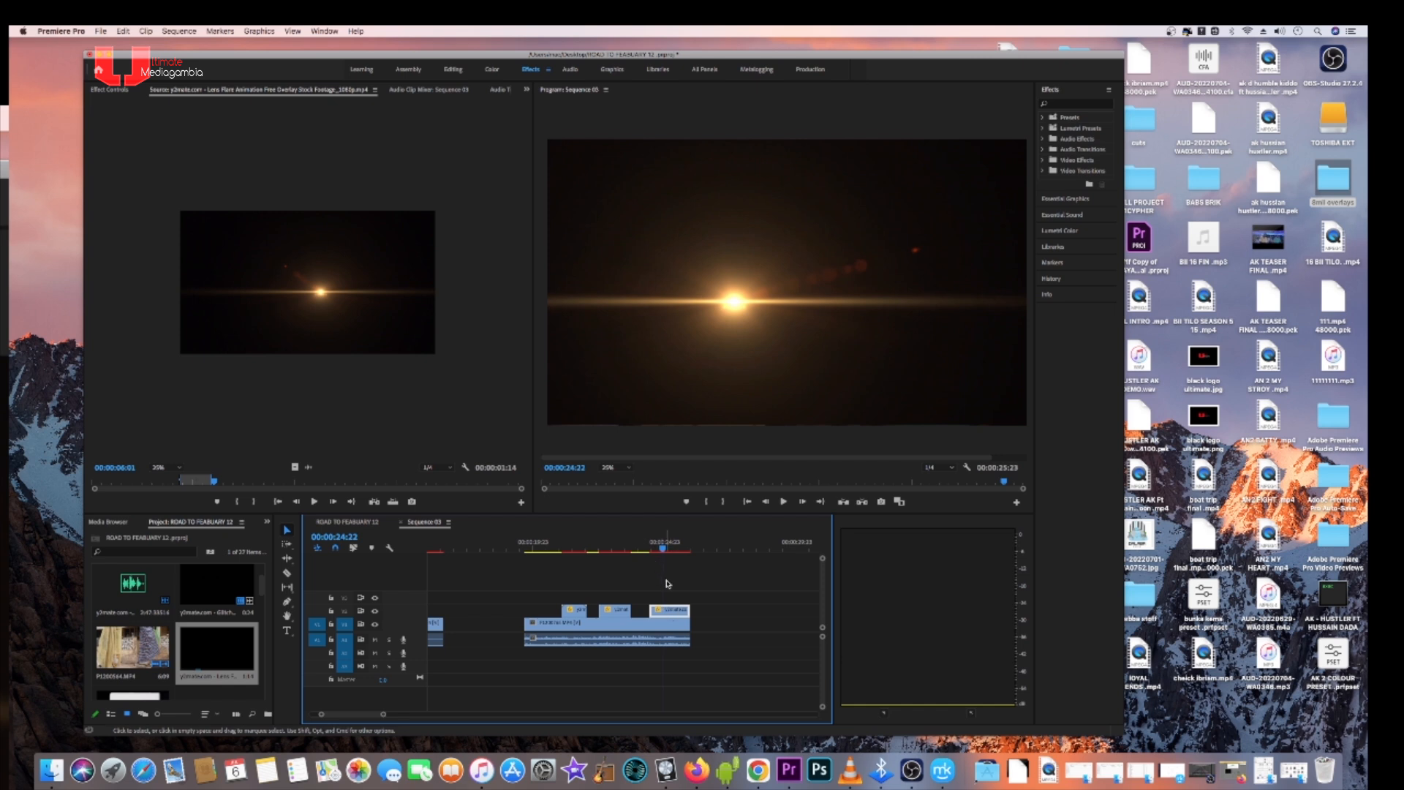
- Set the lens flare overlay's blend mode to Screen and play back its section over the club clip
key("Left")
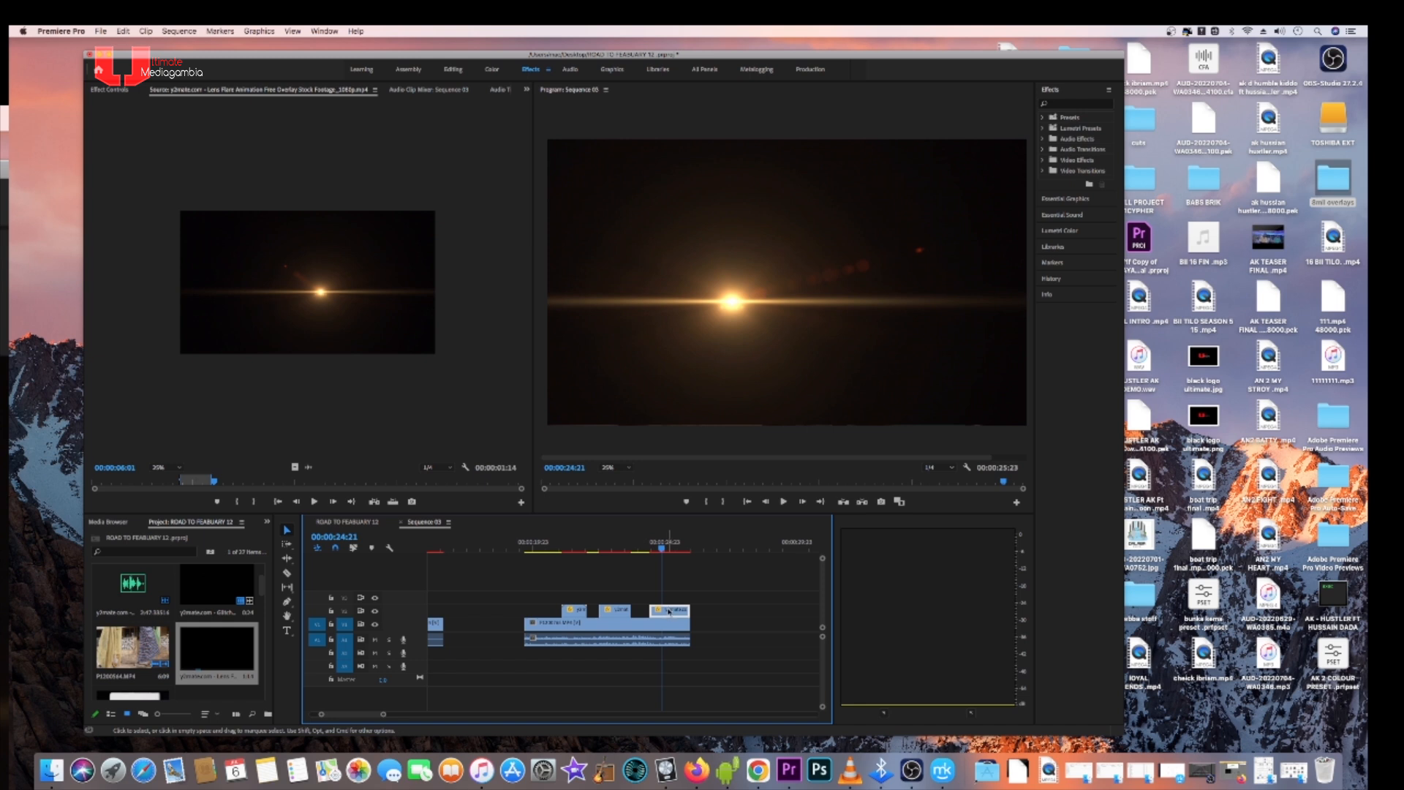
left_click(114, 90)
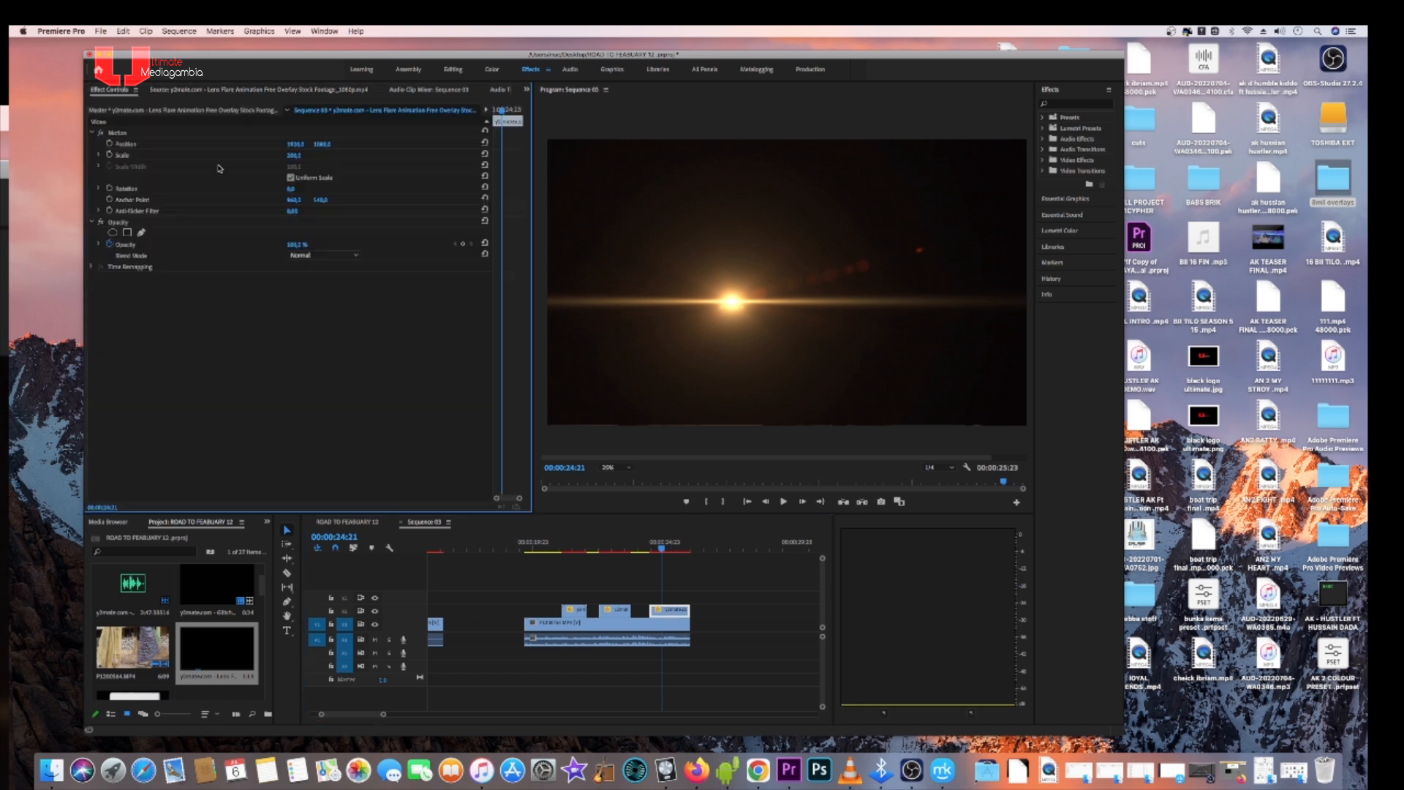
left_click(351, 256)
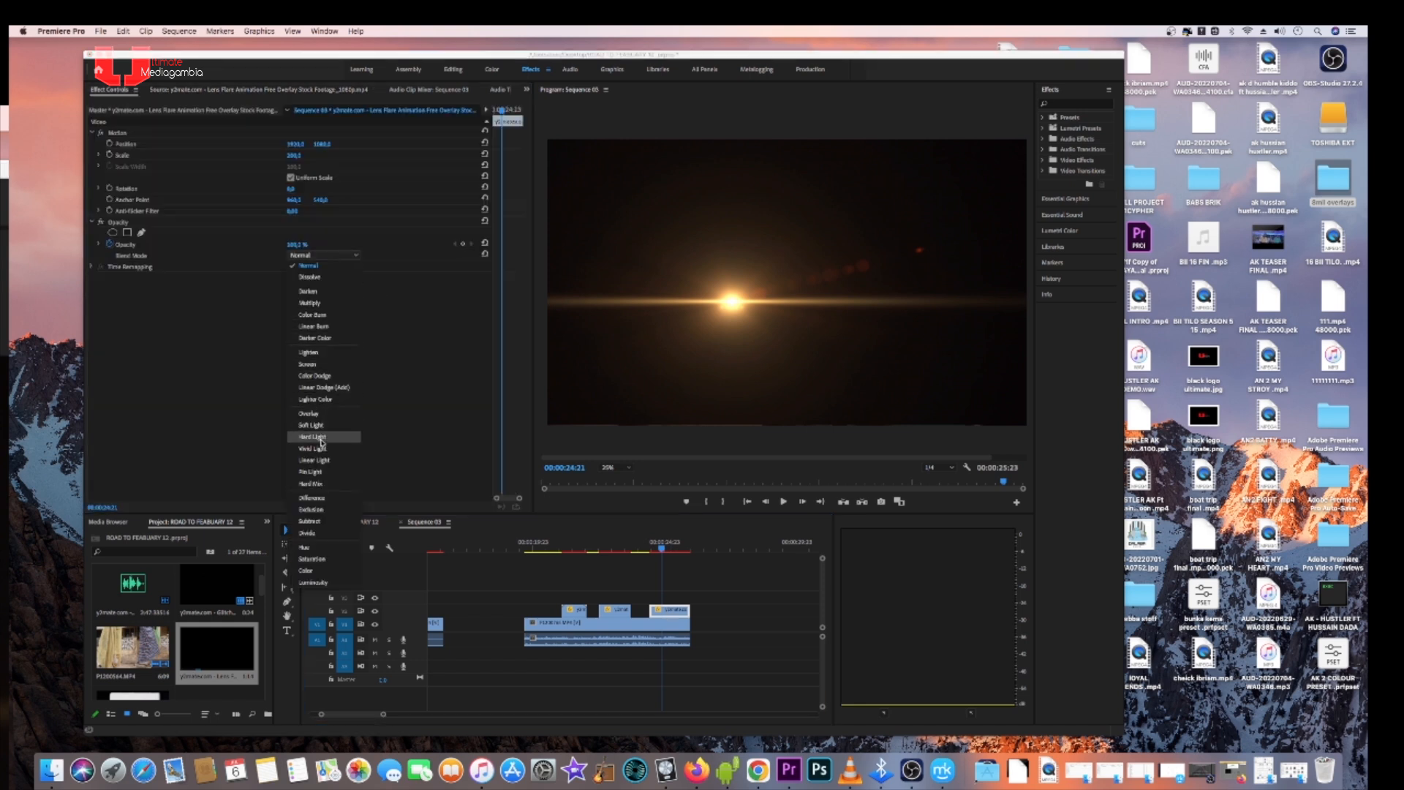
left_click(307, 364)
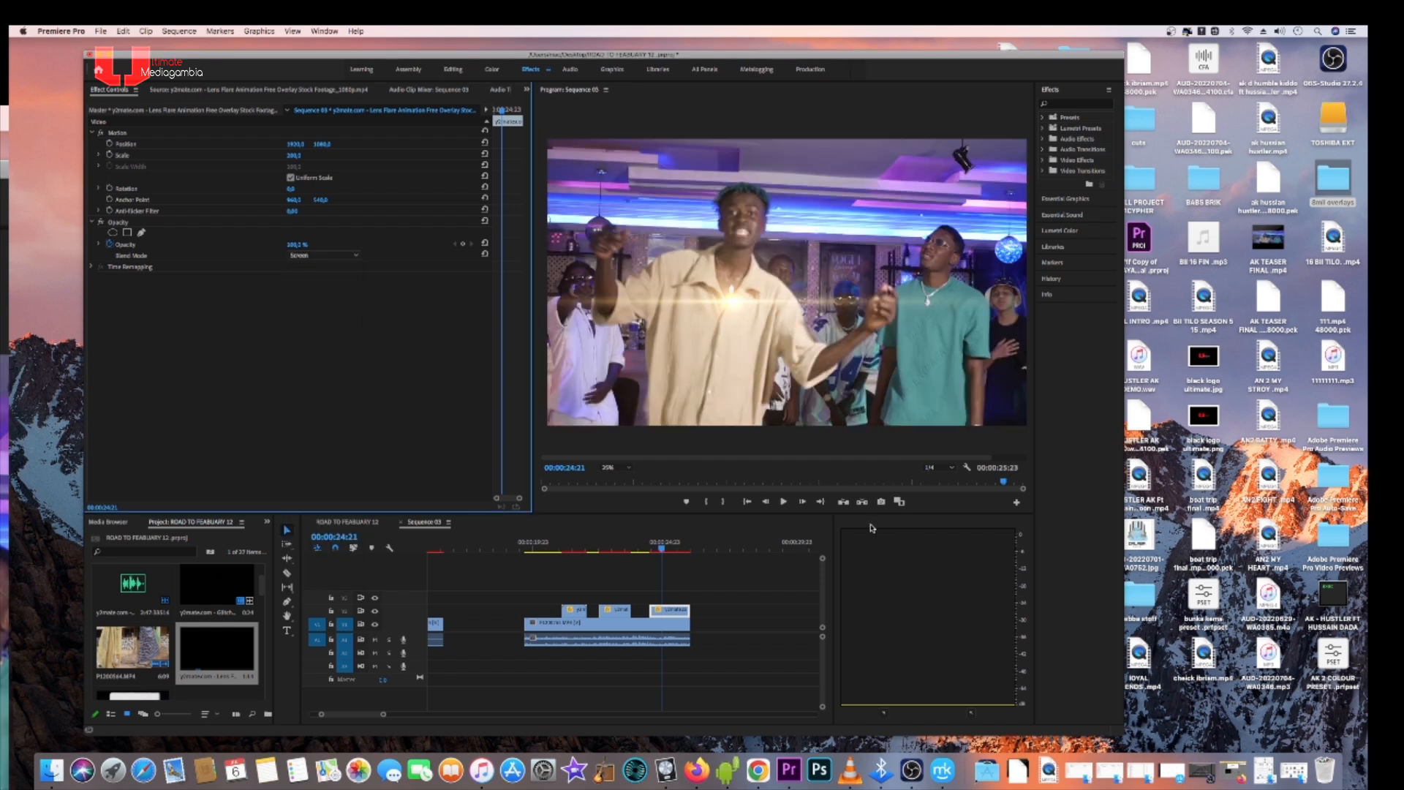
left_click(641, 552)
key("space")
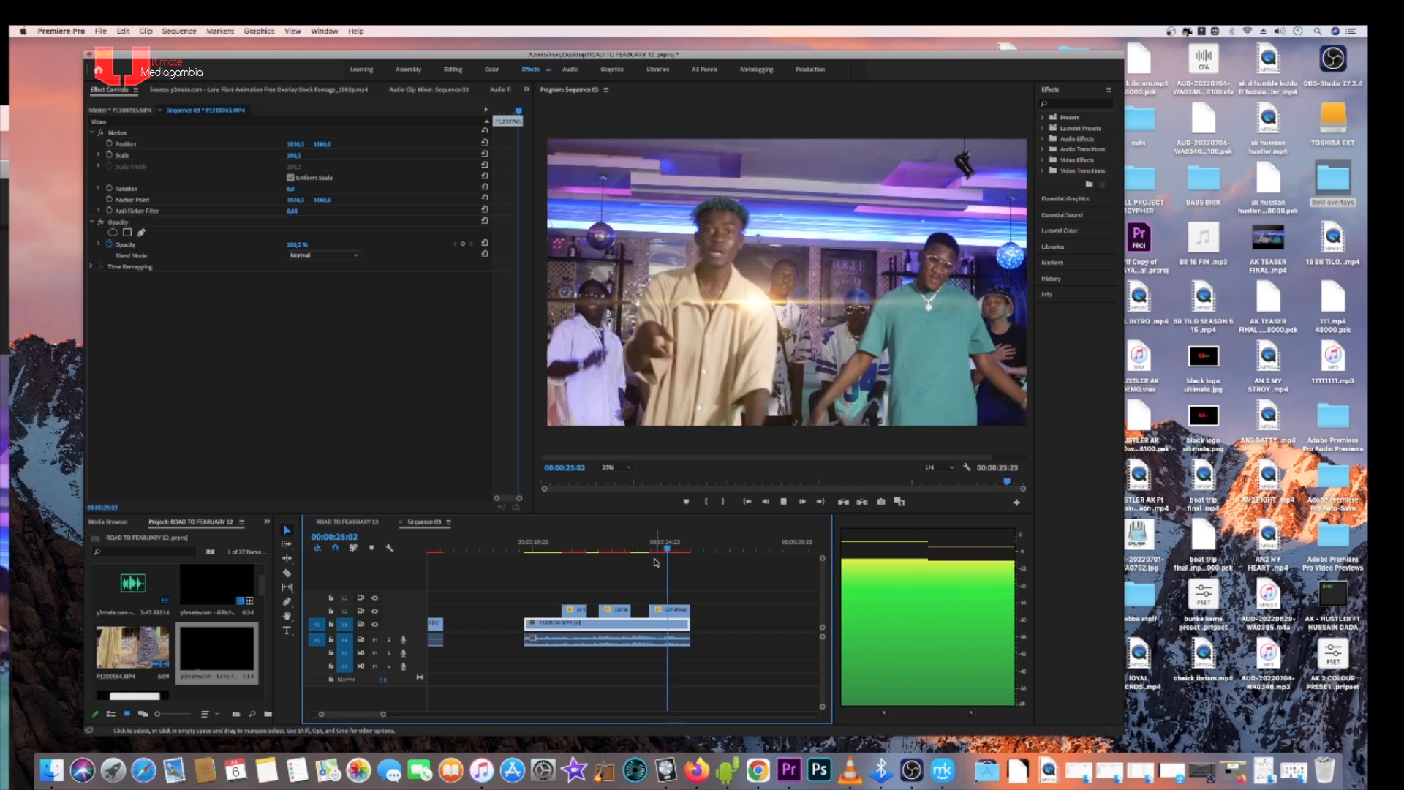
left_click(652, 550)
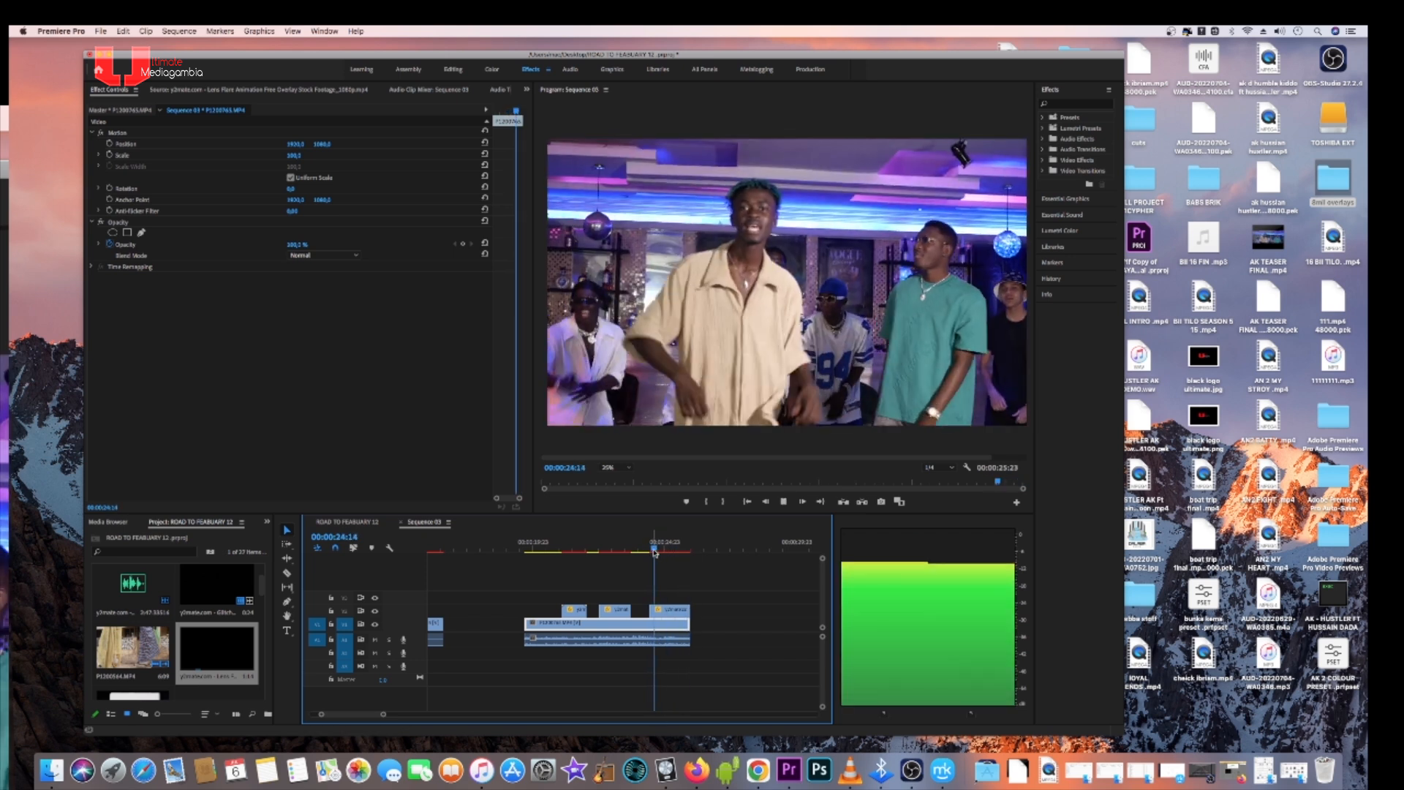
- Reposition the lens flare overlay up and to the left, to about 1774, 890, and enlarge it slightly
left_click(685, 611)
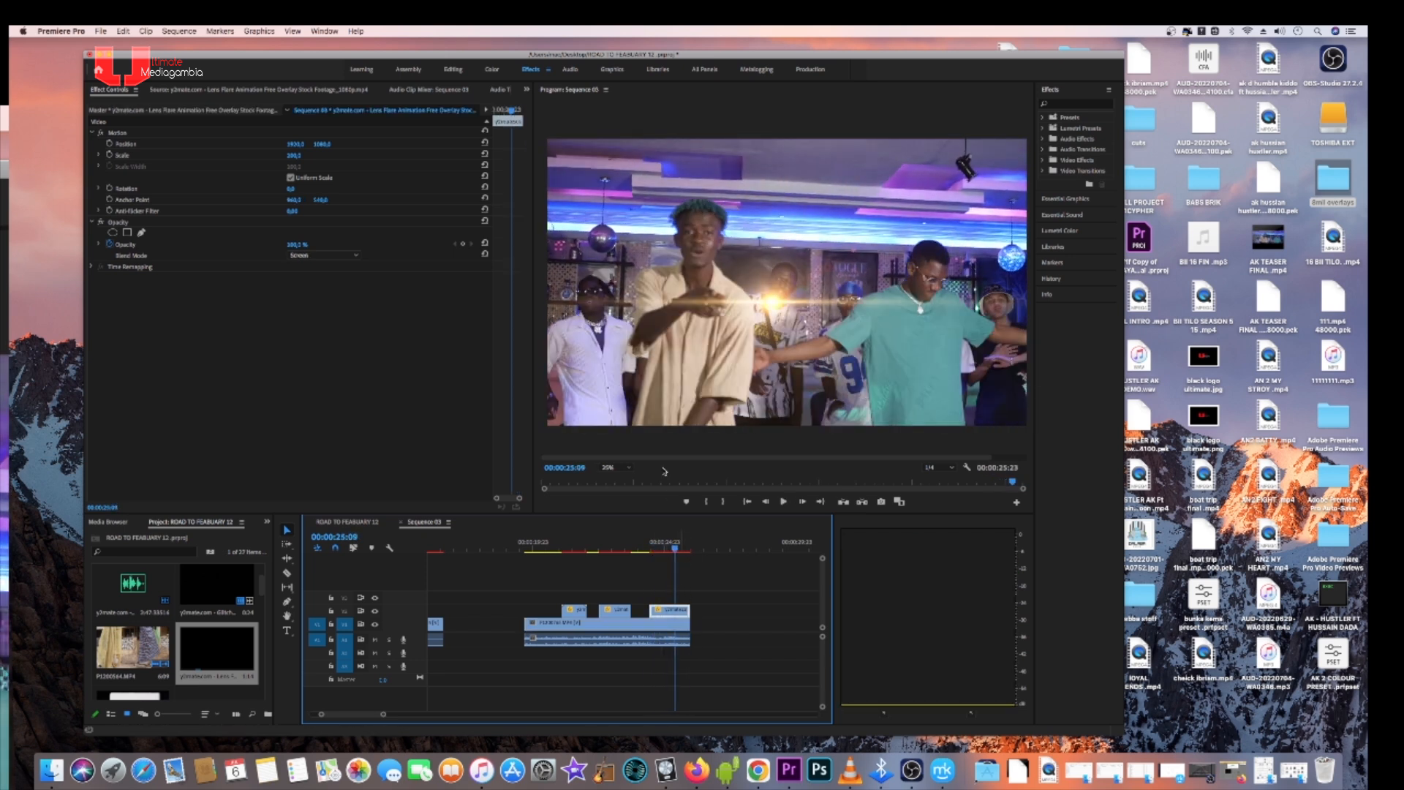
left_click(318, 146)
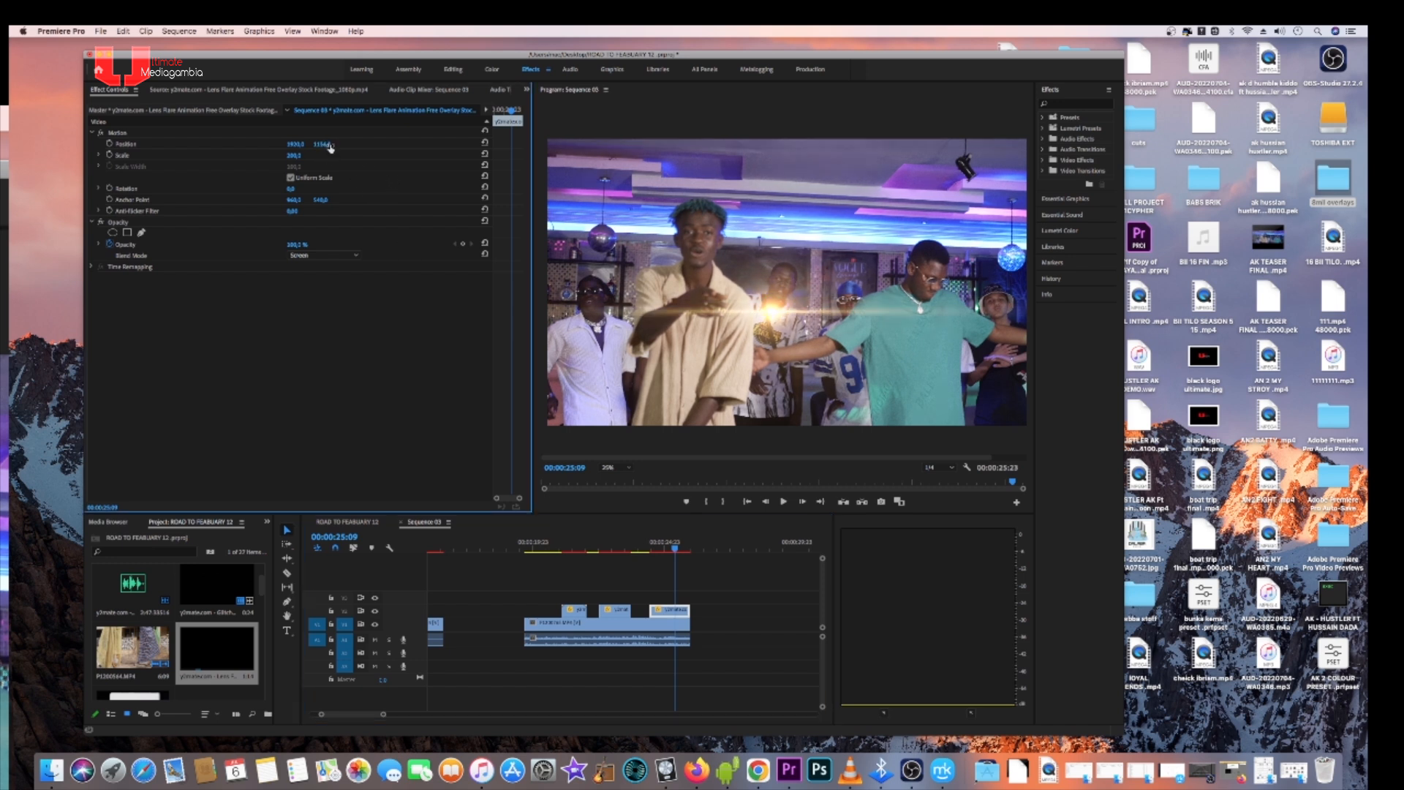
left_click_drag(322, 144, 291, 144)
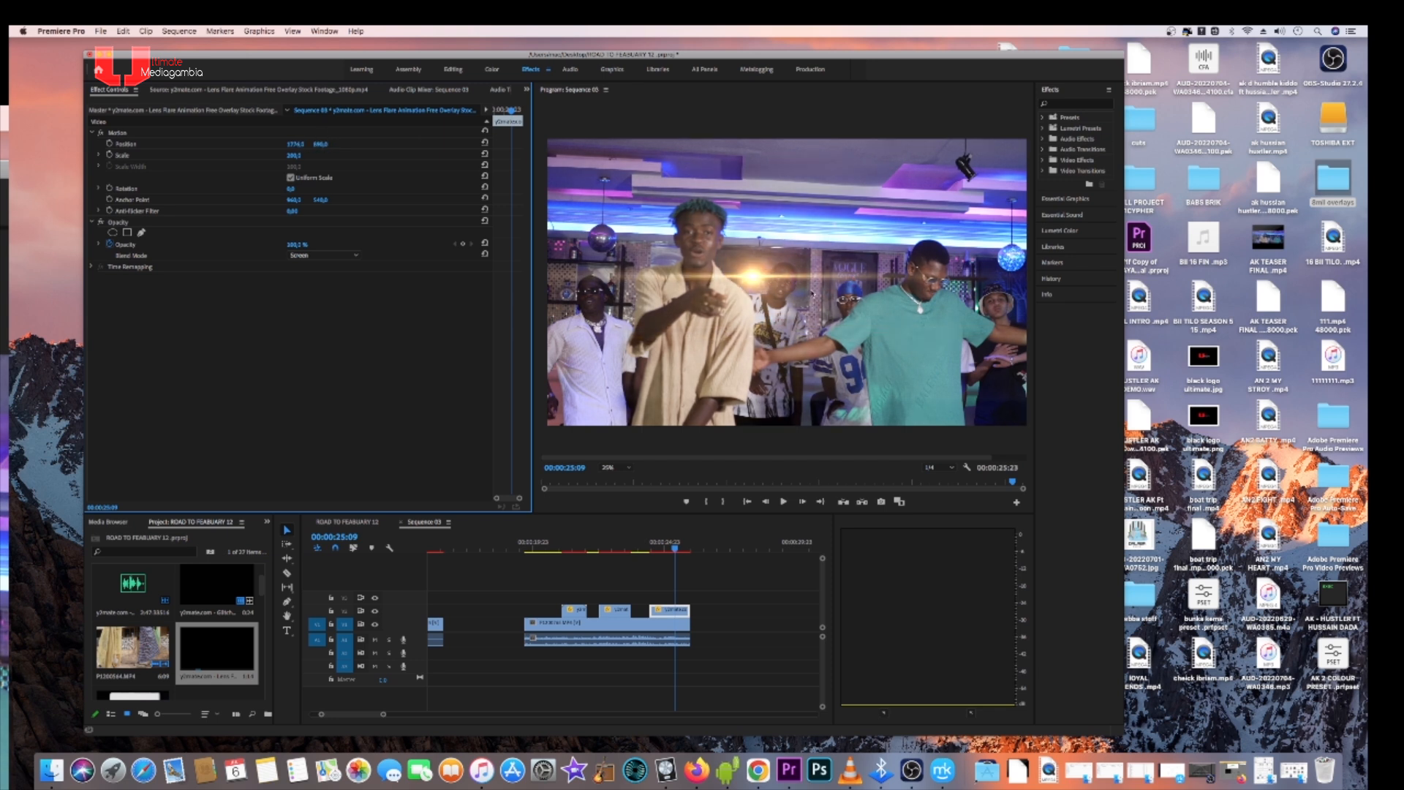
mouse_move(293, 155)
left_mouse_down()
mouse_move(322, 155)
mouse_move(302, 156)
left_mouse_up()
- Play back the club clip from the old film overlay through the lens flare to review the overlays
left_click_drag(676, 553, 612, 556)
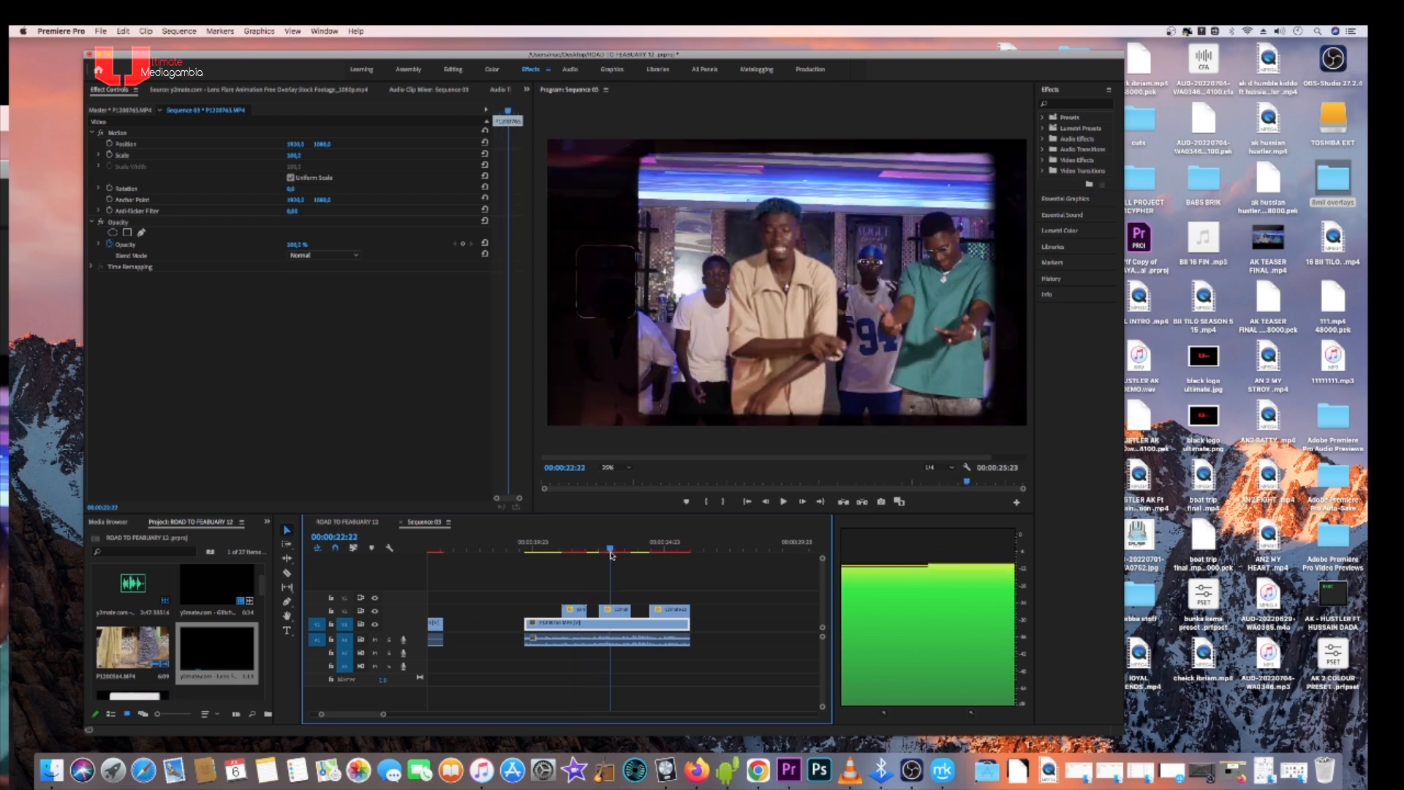
left_click_drag(611, 551, 664, 561)
left_click(668, 561)
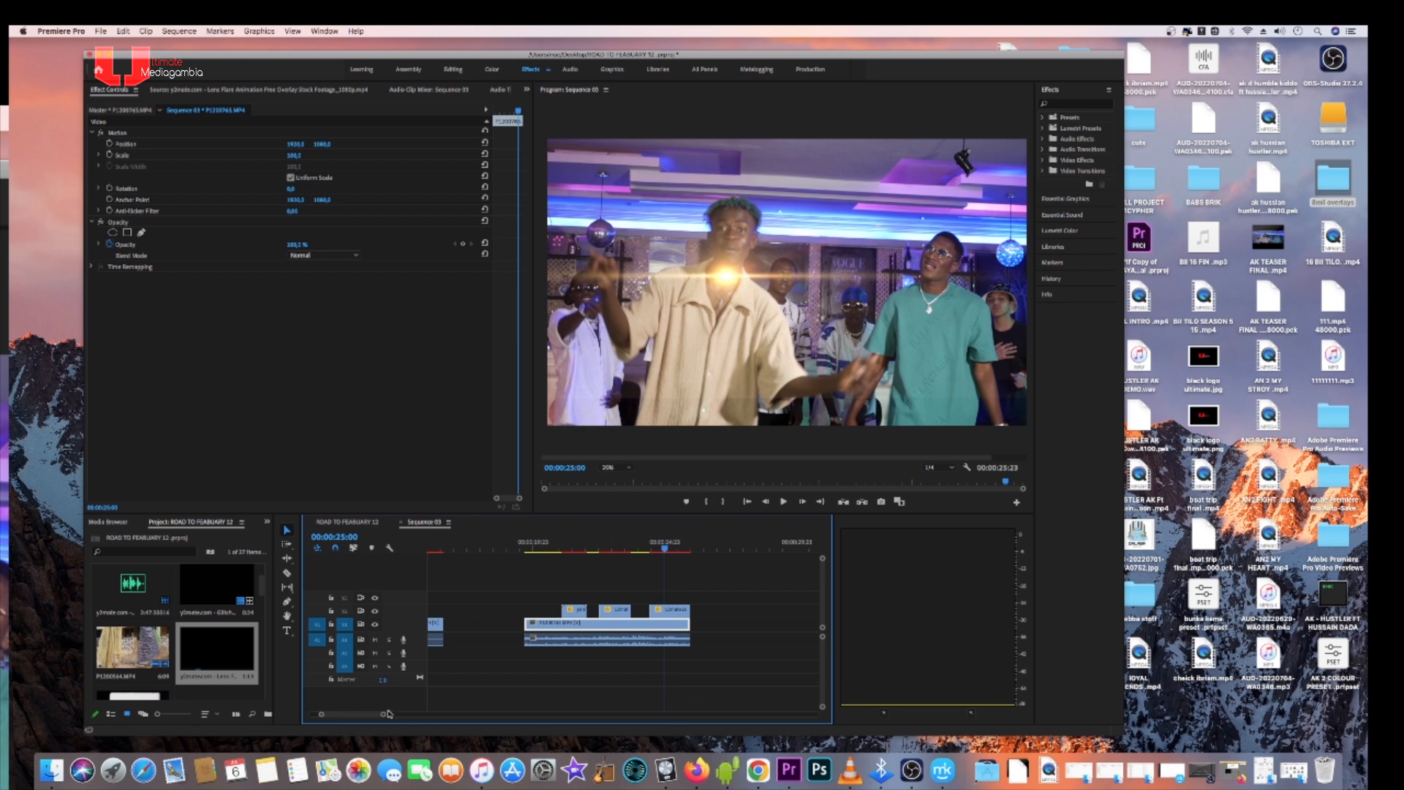
left_click_drag(385, 717, 410, 717)
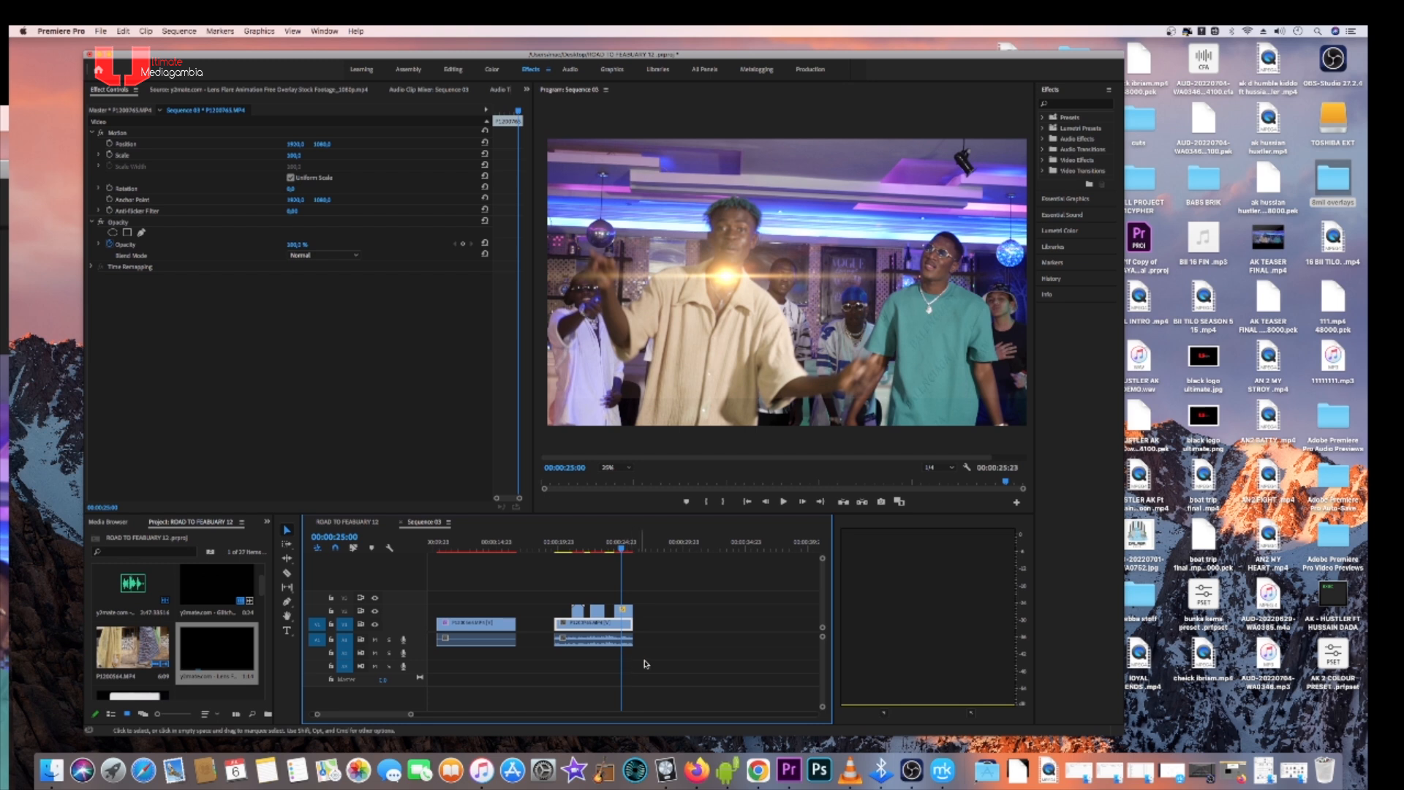
left_click(1203, 774)
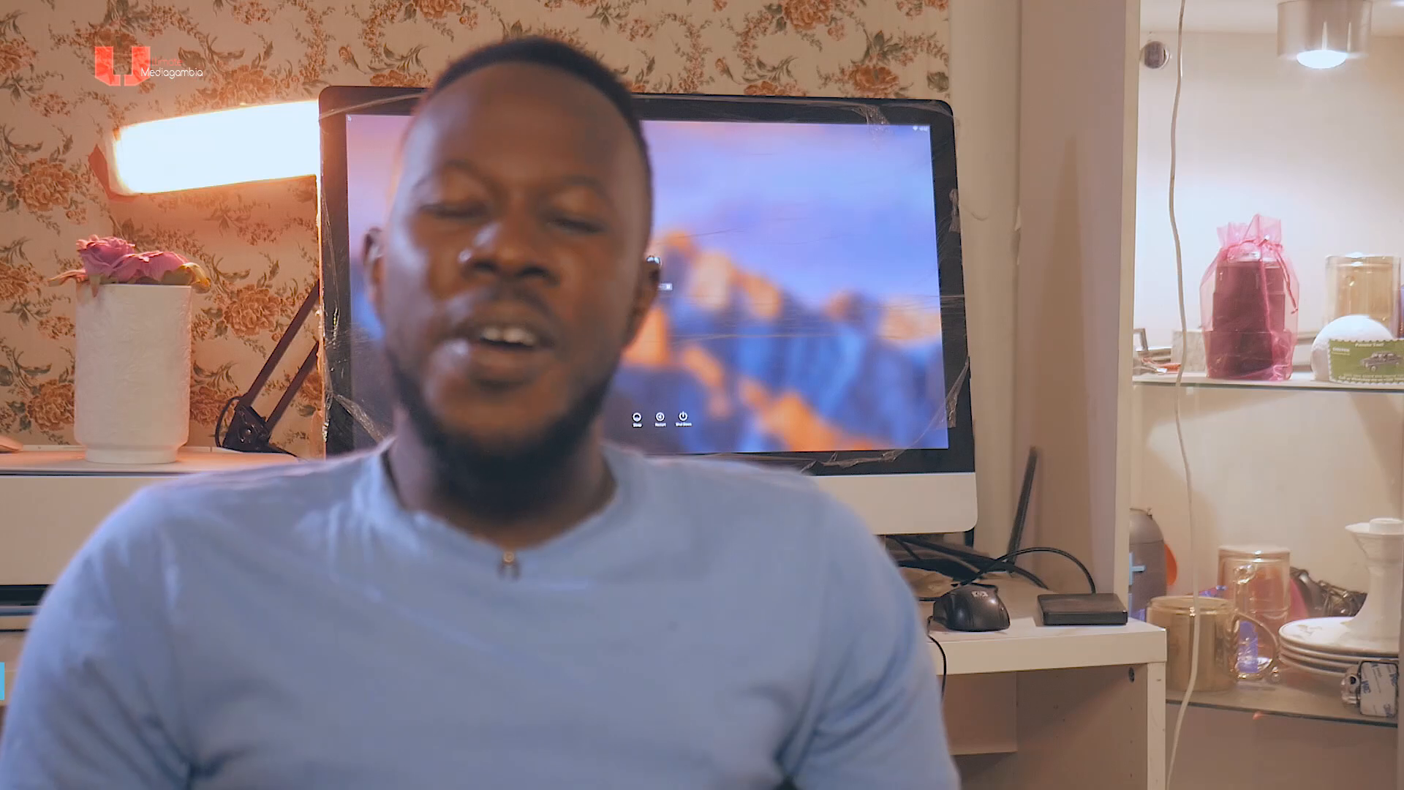